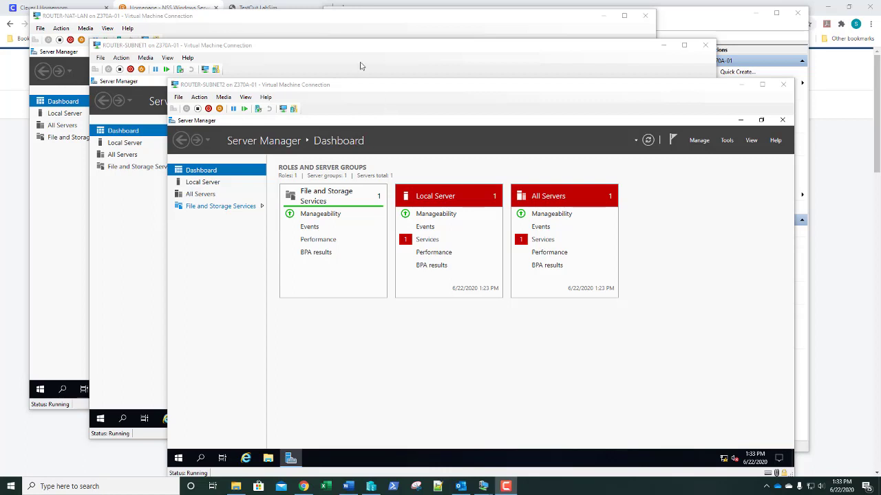
Step: On the ROUTER-NAT-LAN virtual machine, open the network connections from the local server's Ethernet property
{"action": "left_click", "coordinate": [323, 26]}
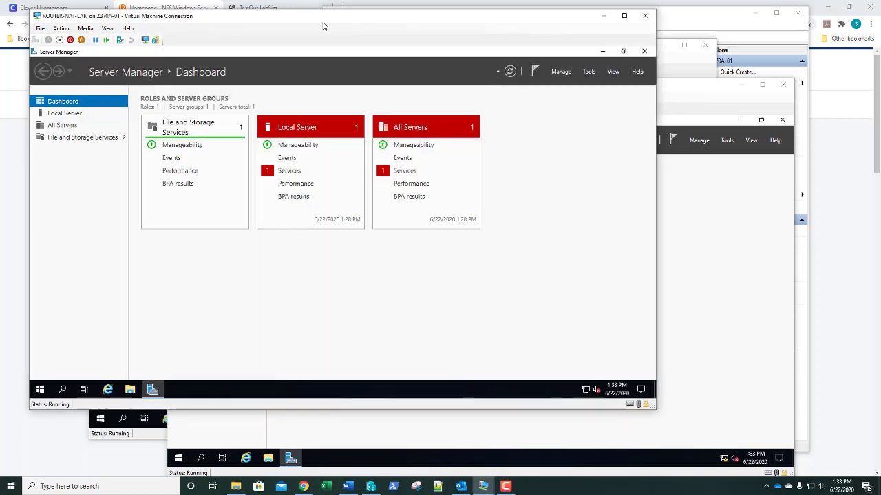
{"action": "left_click", "coordinate": [65, 114]}
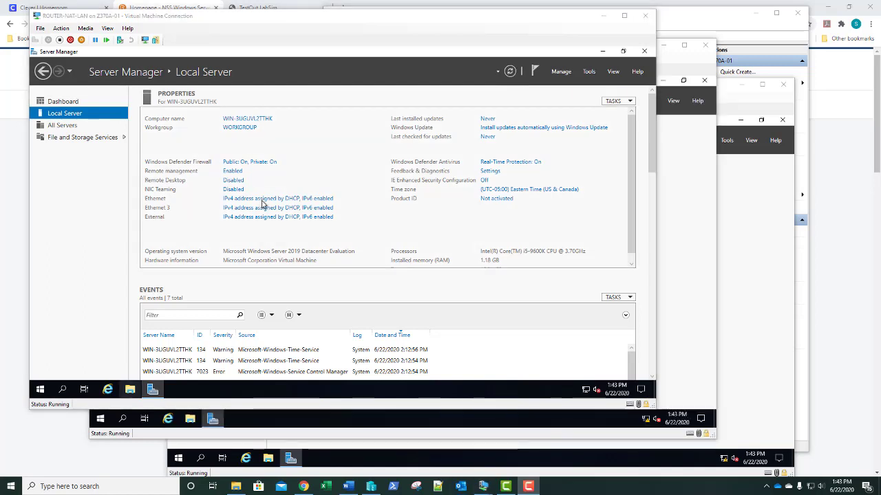
{"action": "left_click", "coordinate": [262, 205]}
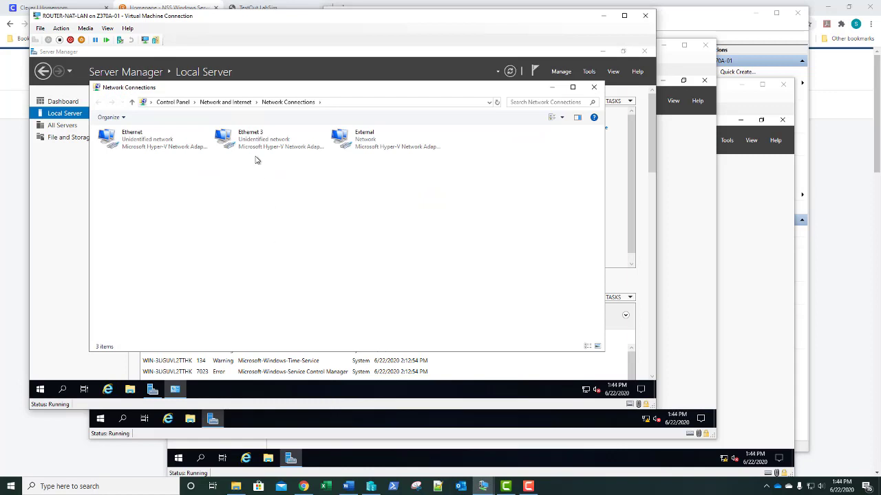
Step: Check the External adapter's status and its network connection details, including IP address, gateway and DNS servers
{"action": "right_click", "coordinate": [363, 146]}
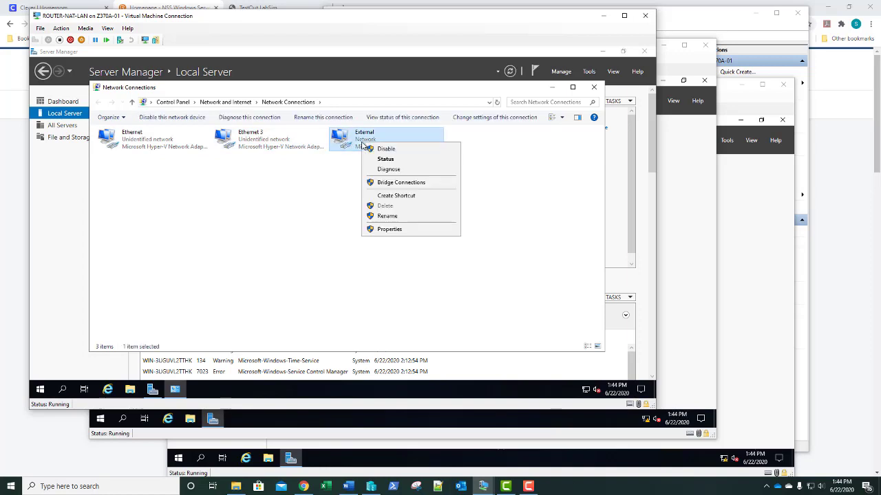
{"action": "left_click", "coordinate": [371, 160]}
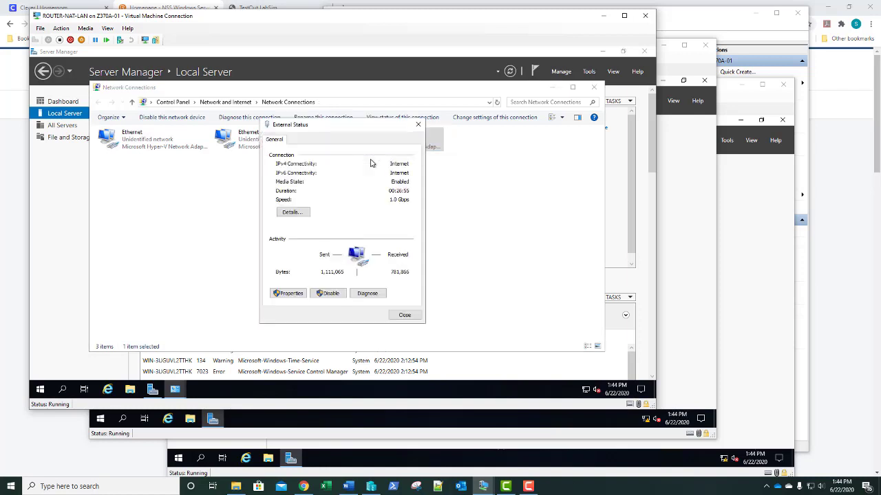
{"action": "left_click", "coordinate": [301, 215]}
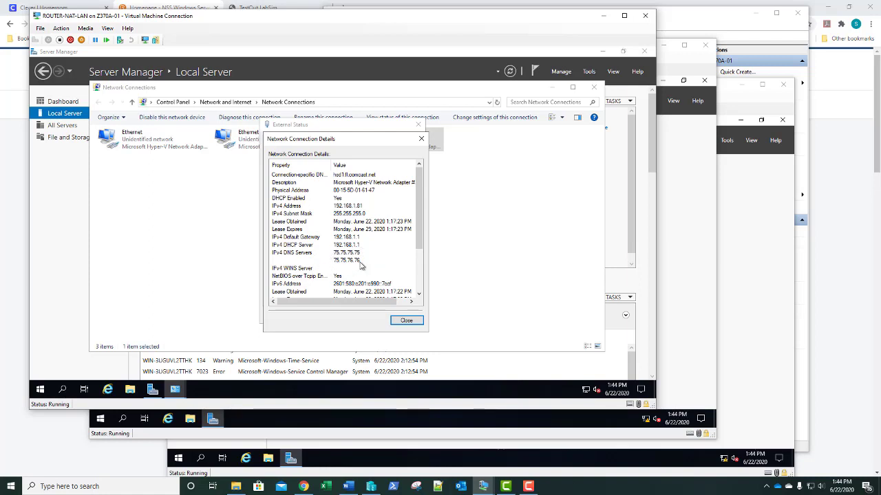
{"action": "left_click", "coordinate": [407, 321]}
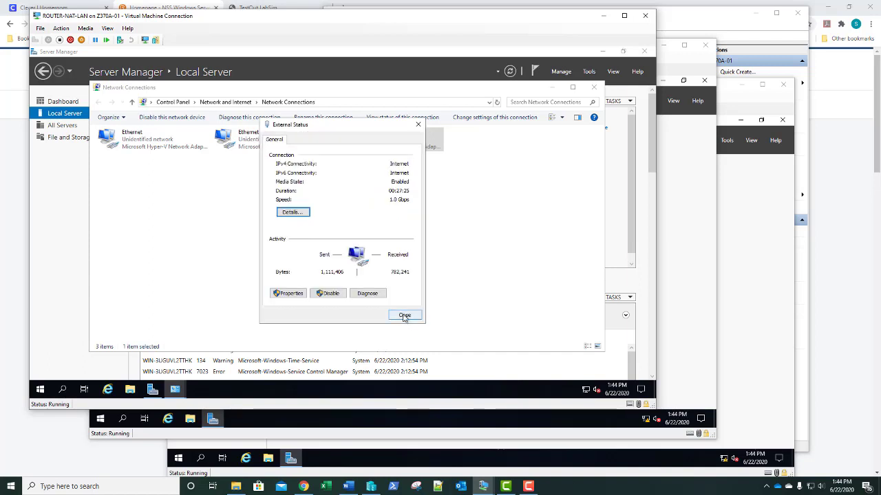
{"action": "left_click", "coordinate": [404, 317]}
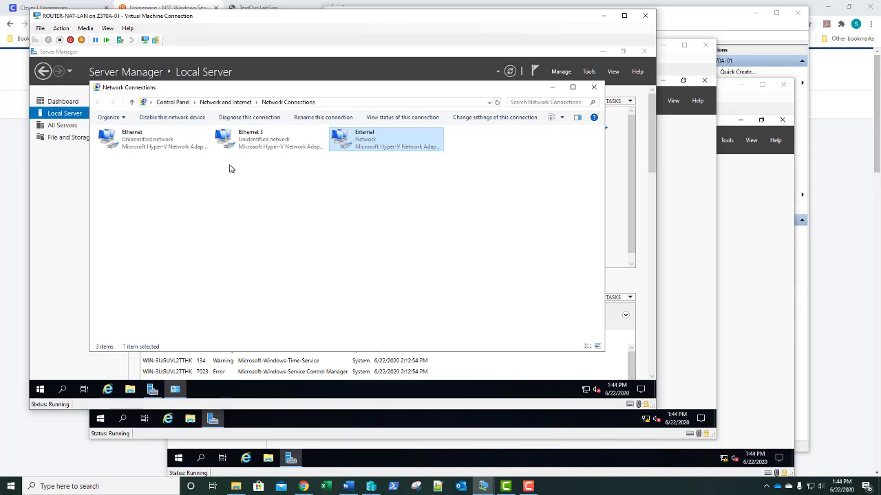
Step: Check the Ethernet adapter's connection details and compare them with ROUTER-NAT-LAN's networking information in Hyper-V Manager
{"action": "right_click", "coordinate": [157, 148]}
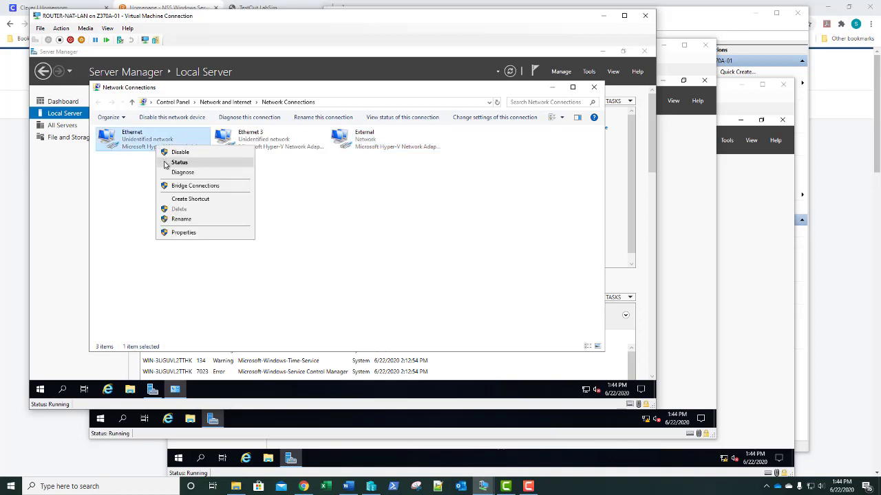
{"action": "left_click", "coordinate": [179, 163]}
{"action": "left_click", "coordinate": [291, 211]}
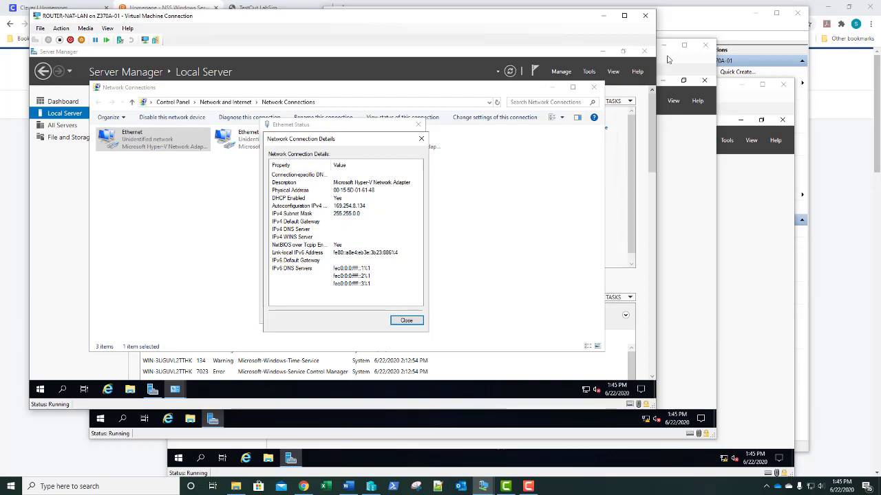
{"action": "left_click", "coordinate": [688, 19]}
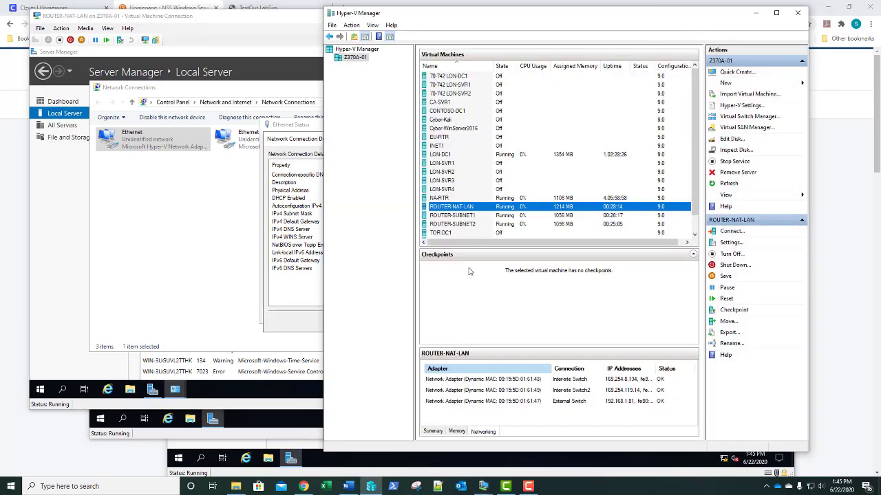
{"action": "left_click", "coordinate": [485, 434]}
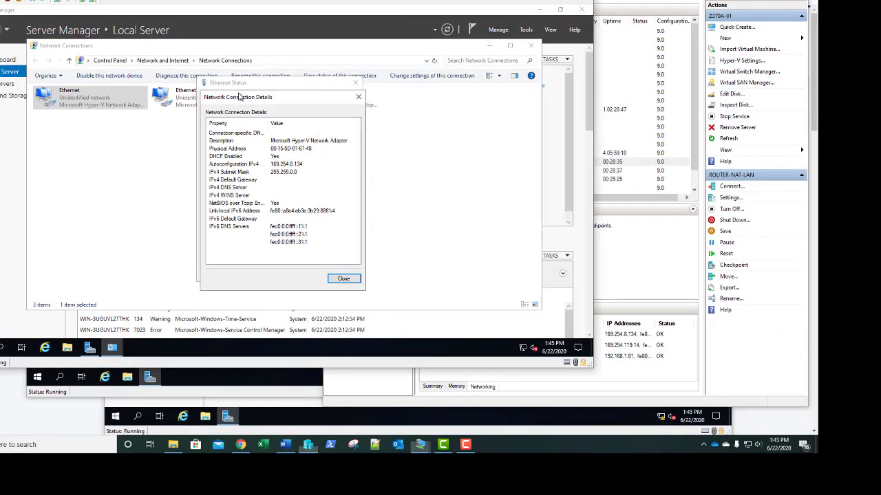
{"action": "left_click", "coordinate": [358, 96]}
{"action": "left_click", "coordinate": [355, 82]}
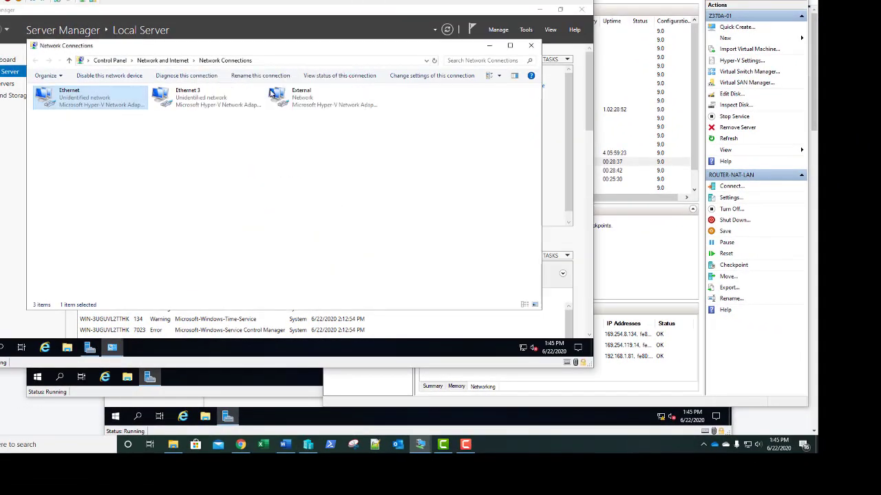
Step: Rename the Ethernet adapter to Subnet1 and the Ethernet 3 adapter to Subnet2
{"action": "right_click", "coordinate": [105, 98]}
{"action": "left_click", "coordinate": [130, 170]}
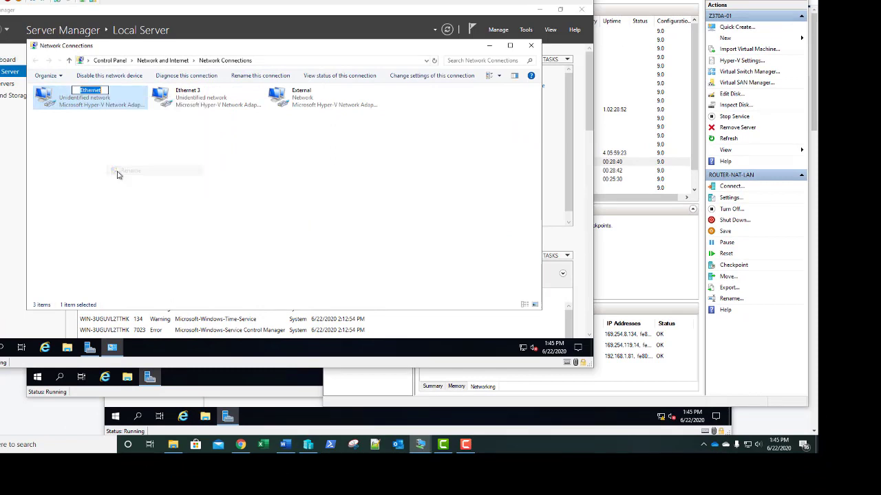
{"action": "type", "text": "Subnet1"}
{"action": "key", "text": "Tab"}
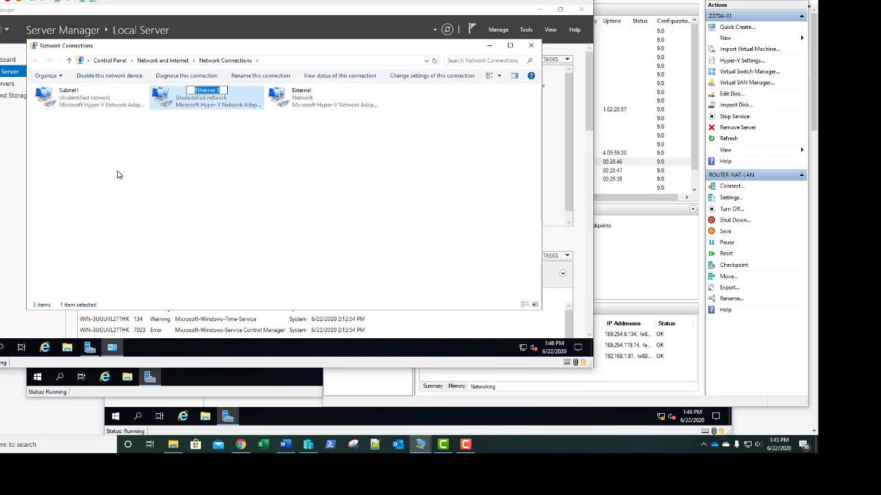
{"action": "type", "text": "Subnet2"}
{"action": "key", "text": "Return"}
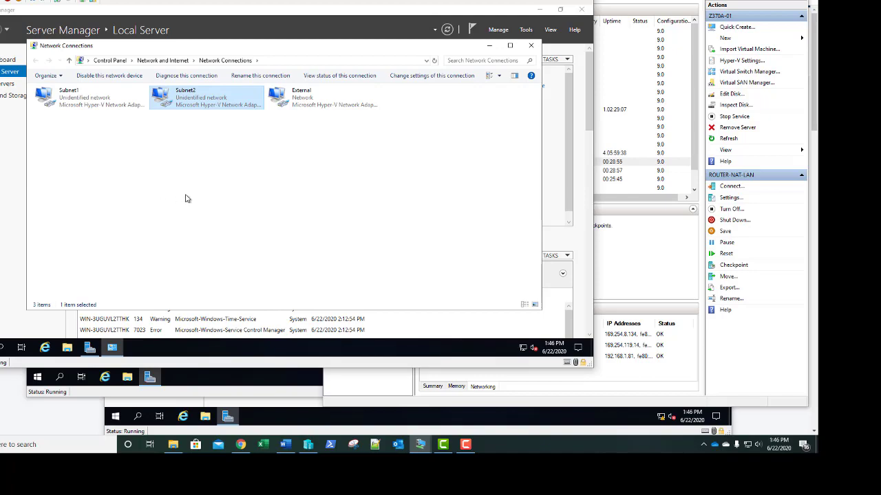
Step: Assign the Subnet1 adapter the static IPv4 address 192.168.2.1 with subnet mask 255.255.255.0
{"action": "right_click", "coordinate": [87, 105]}
{"action": "left_click", "coordinate": [103, 189]}
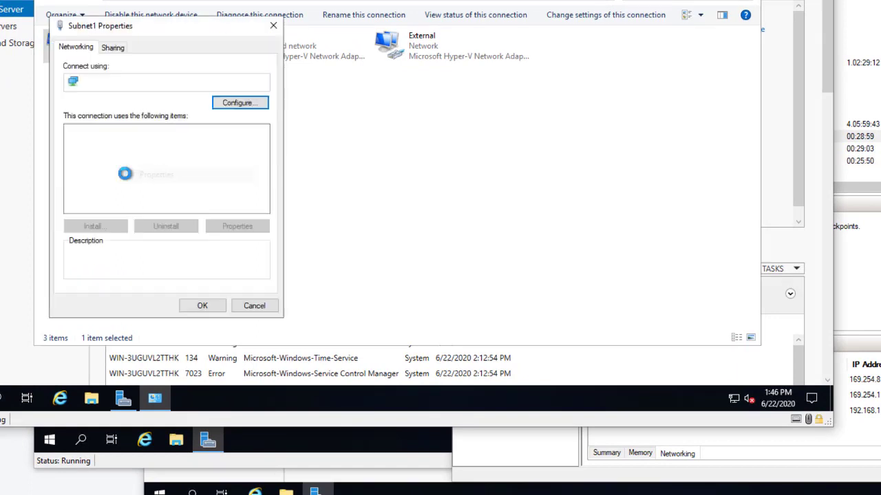
{"action": "double_click", "coordinate": [143, 167]}
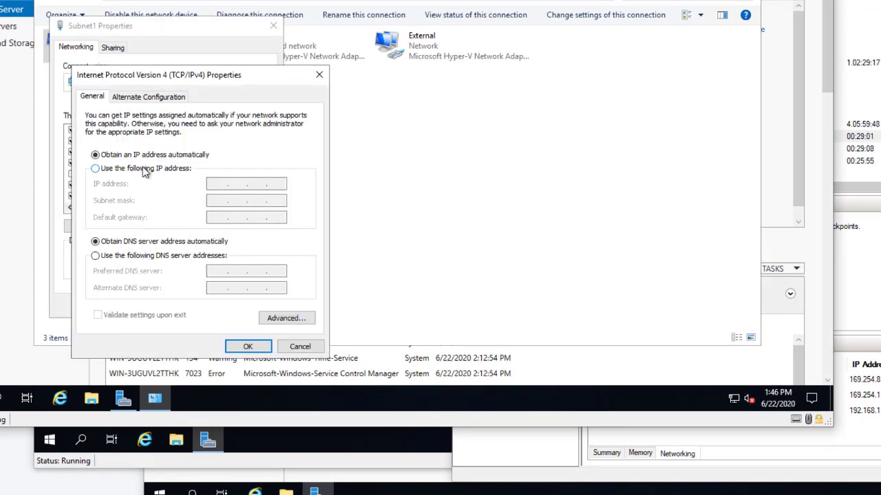
{"action": "left_click", "coordinate": [146, 171]}
{"action": "left_click", "coordinate": [214, 184]}
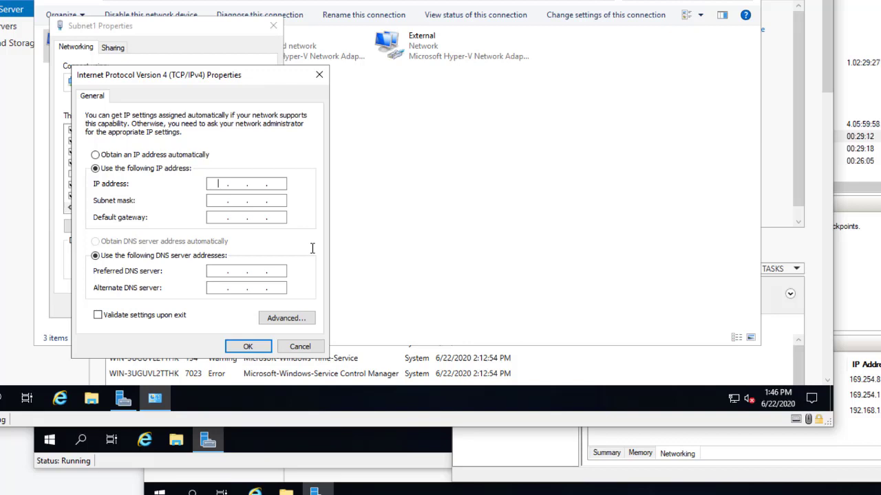
{"action": "type", "text": "192 . 168 . 2 . 1"}
{"action": "key", "text": "Tab"}
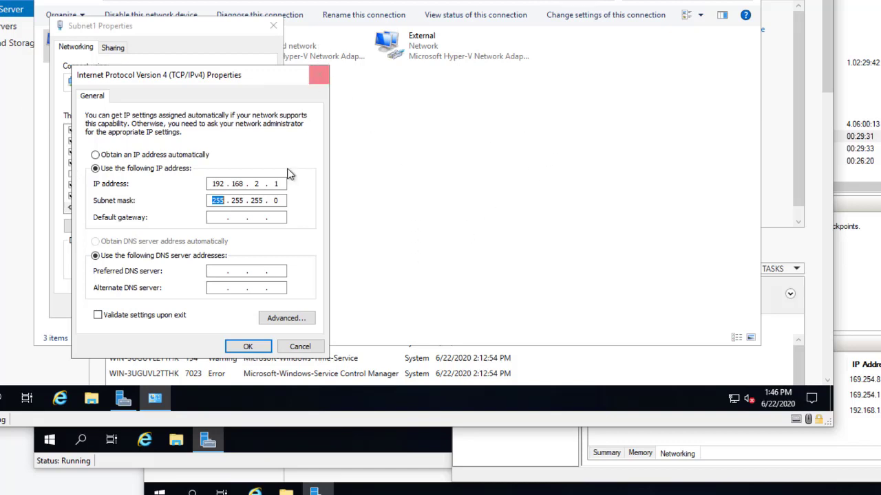
{"action": "left_click", "coordinate": [249, 347]}
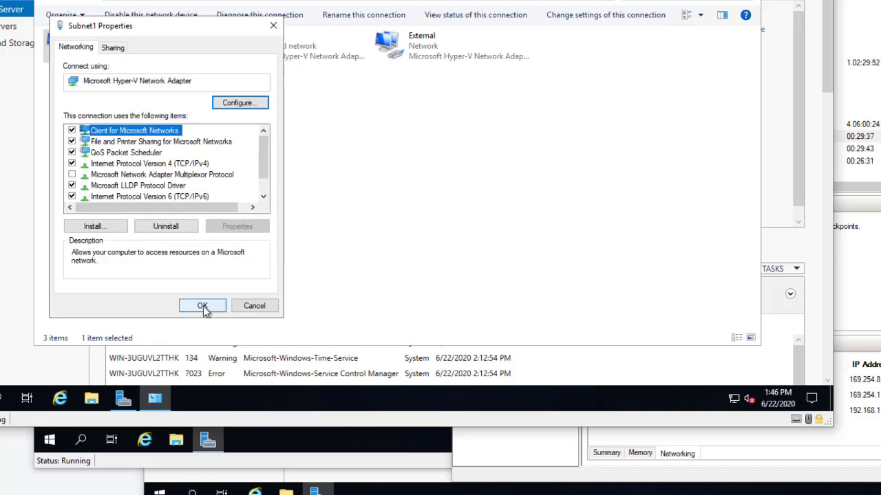
{"action": "left_click", "coordinate": [202, 307]}
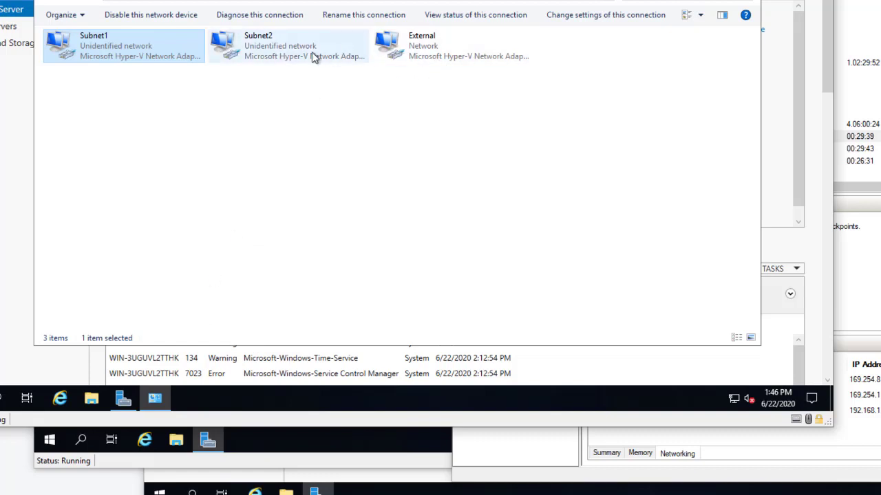
Step: Assign the Subnet2 adapter the static IPv4 address 192.168.3.1 with subnet mask 255.255.255.0
{"action": "right_click", "coordinate": [285, 53]}
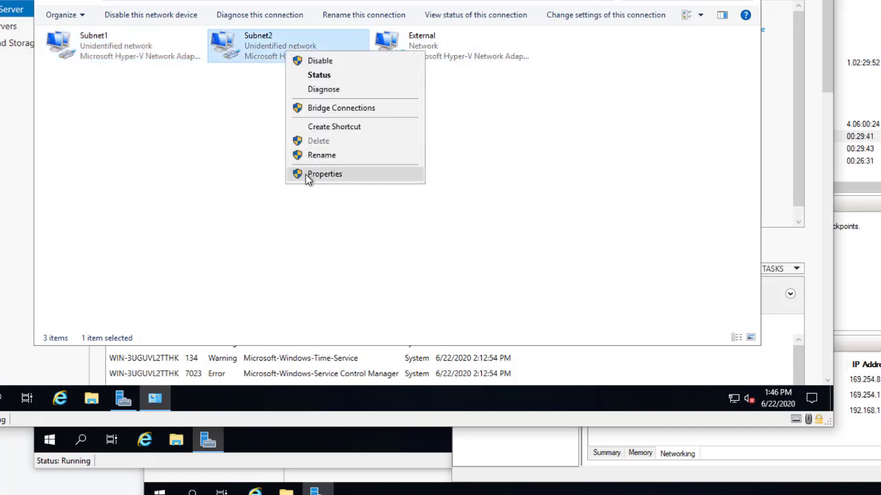
{"action": "left_click", "coordinate": [309, 176]}
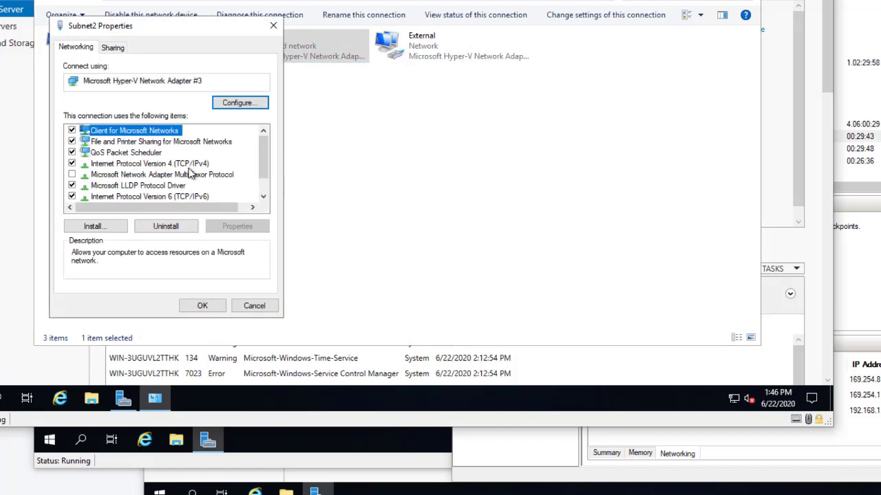
{"action": "double_click", "coordinate": [156, 165]}
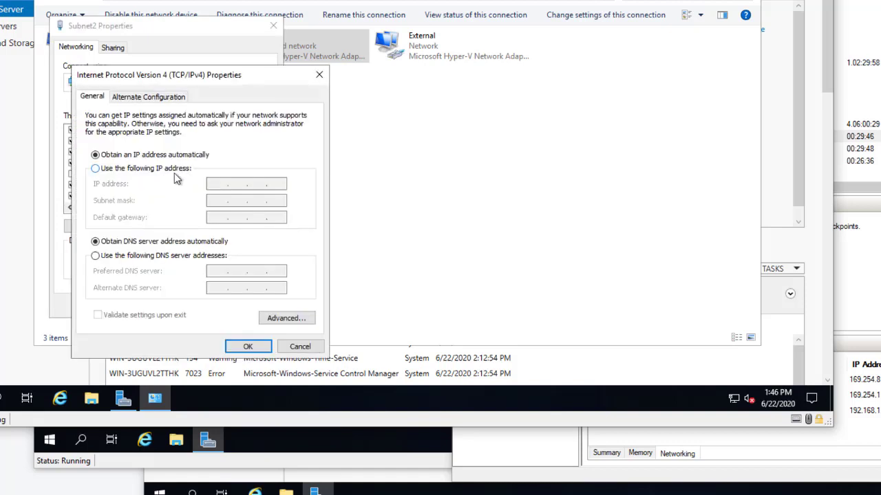
{"action": "left_click", "coordinate": [174, 172]}
{"action": "left_click", "coordinate": [210, 184]}
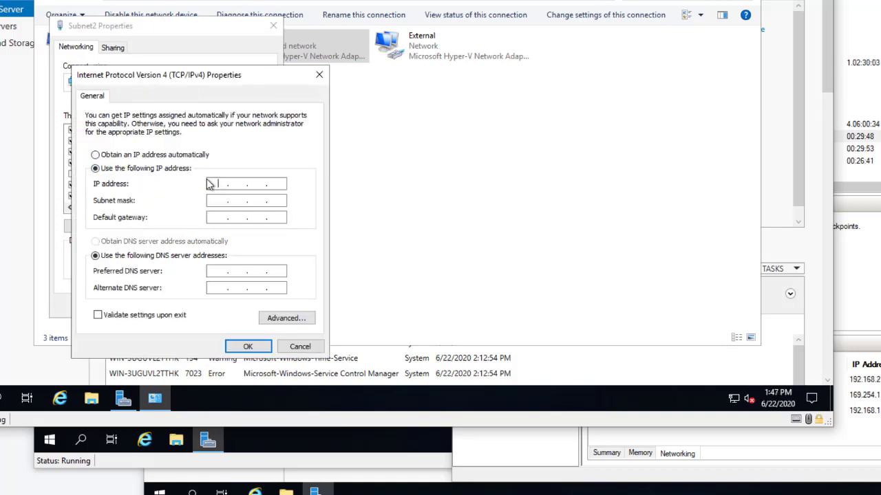
{"action": "type", "text": "192.168.3.1"}
{"action": "key", "text": "Tab"}
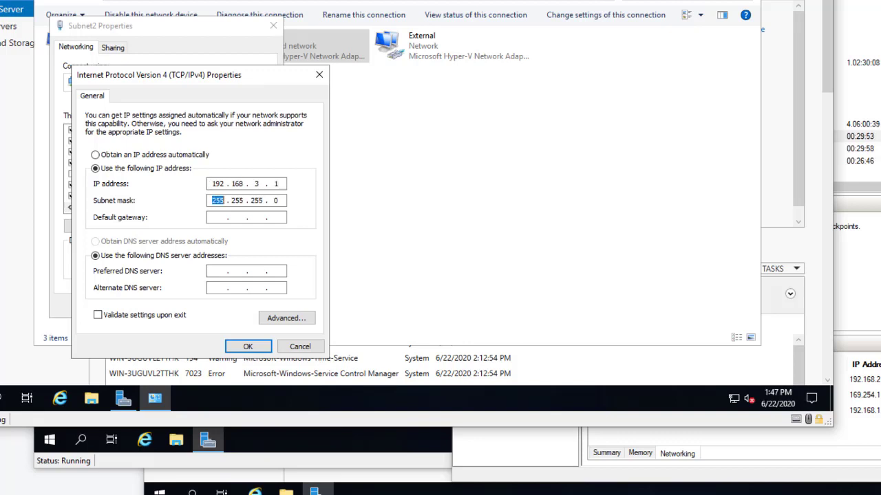
{"action": "left_click", "coordinate": [248, 347]}
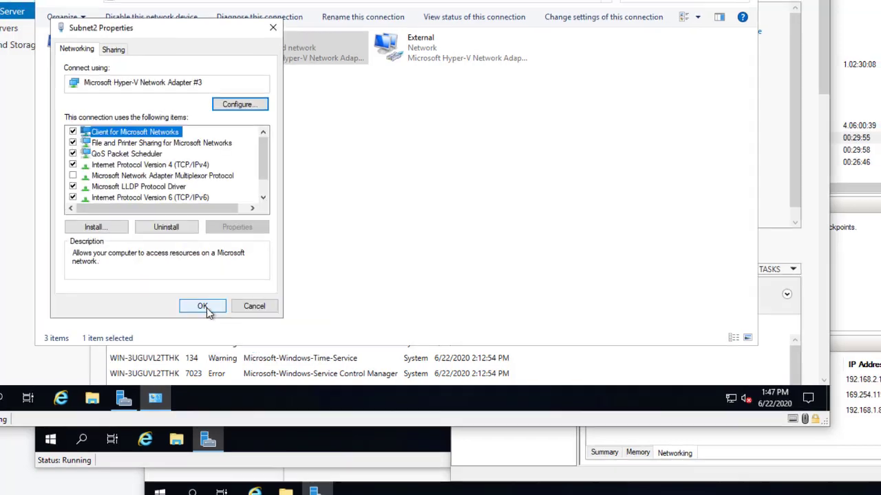
{"action": "left_click", "coordinate": [202, 305]}
Step: Close the network connections window and refresh the local server properties to load the new adapter settings
{"action": "left_click", "coordinate": [642, 50]}
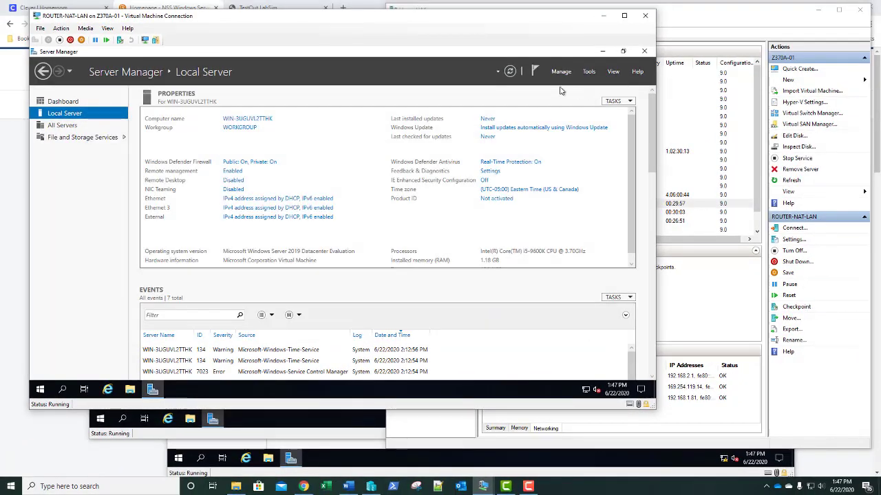
{"action": "left_click", "coordinate": [507, 74]}
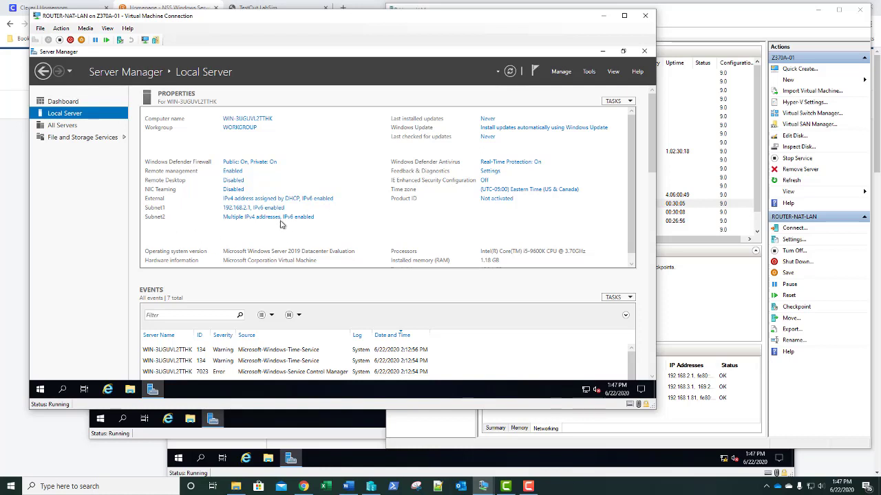
{"action": "left_click", "coordinate": [513, 73]}
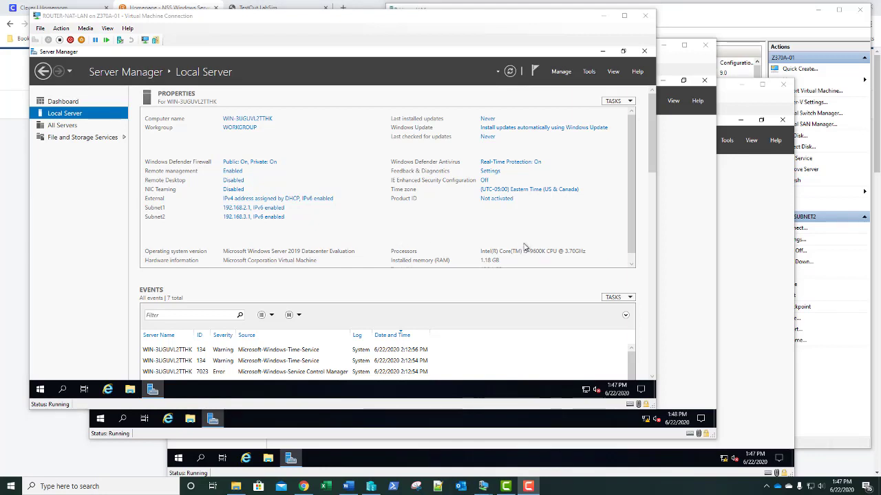
Step: In Hyper-V Manager, check the switch connections and IP addresses of ROUTER-NAT-LAN, ROUTER-SUBNET1 and ROUTER-SUBNET2
{"action": "left_click", "coordinate": [744, 23]}
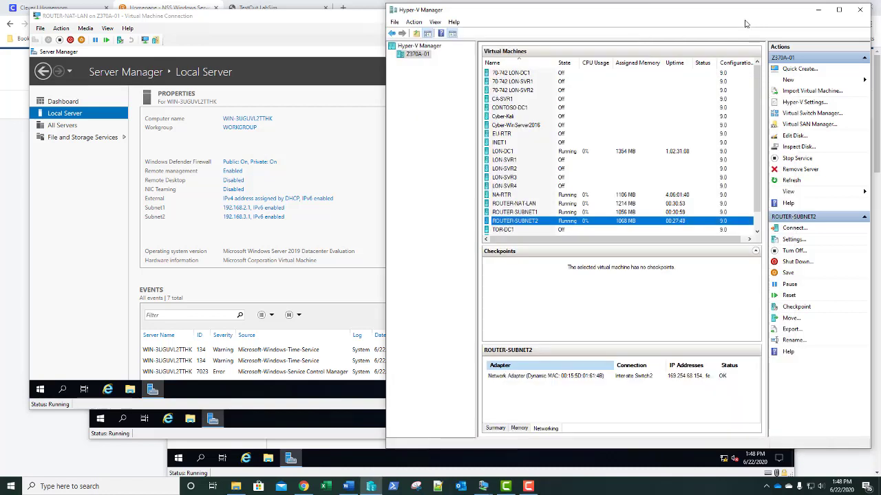
{"action": "left_click", "coordinate": [567, 205]}
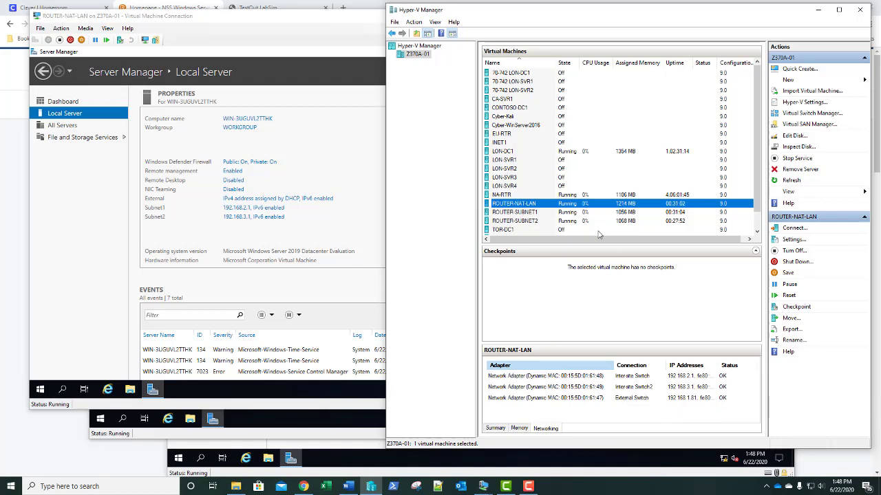
{"action": "left_click", "coordinate": [522, 213]}
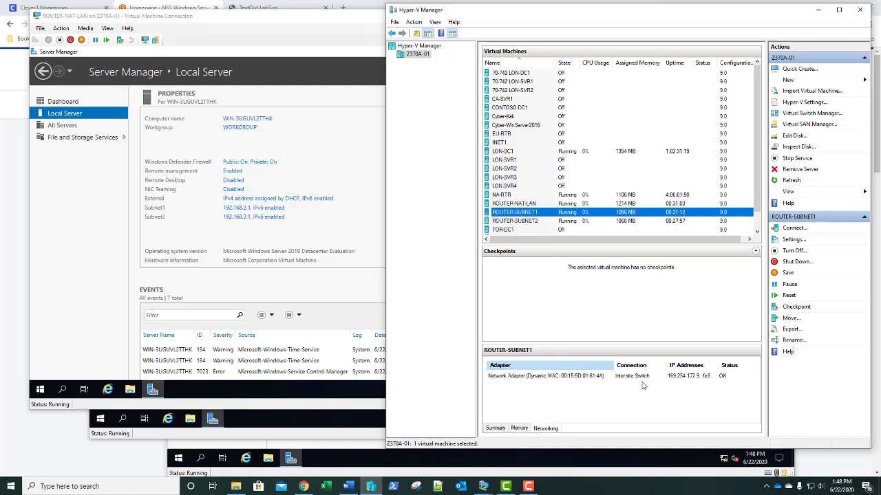
{"action": "left_click", "coordinate": [543, 221]}
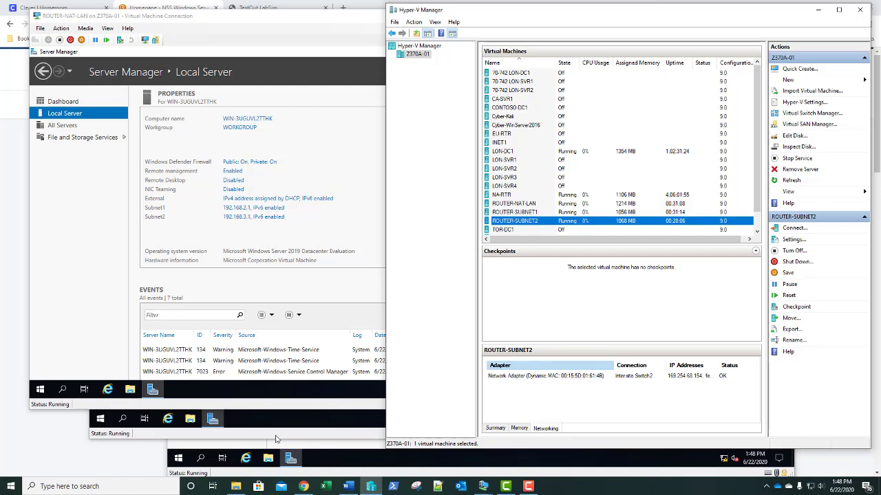
Step: On ROUTER-SUBNET1, open the local server's network connections and rename the Ethernet adapter as Subnet1
{"action": "left_click", "coordinate": [241, 434]}
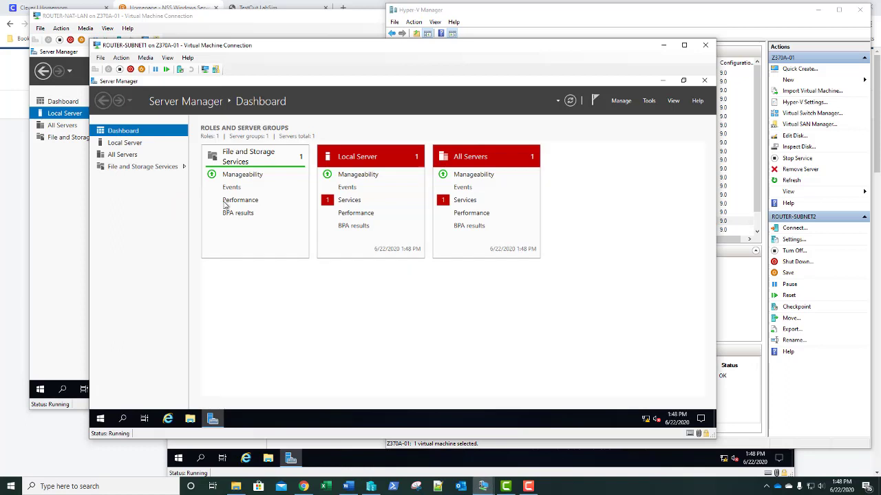
{"action": "left_click", "coordinate": [126, 146]}
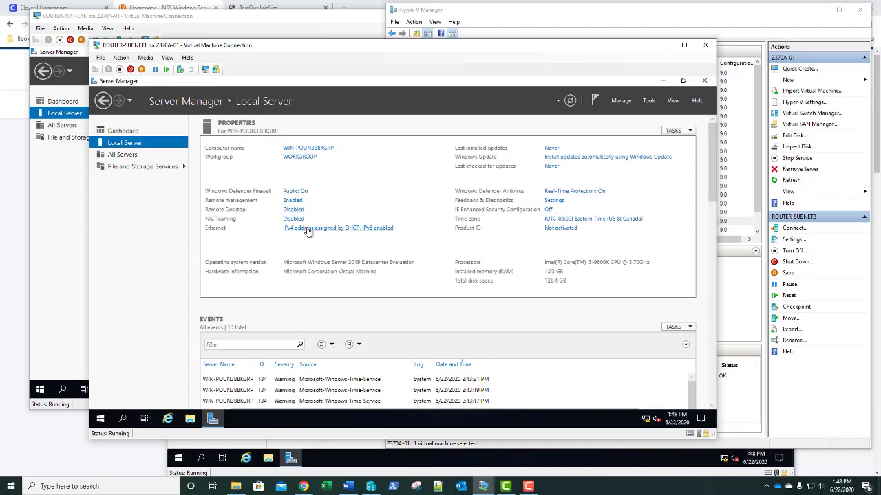
{"action": "left_click", "coordinate": [307, 232]}
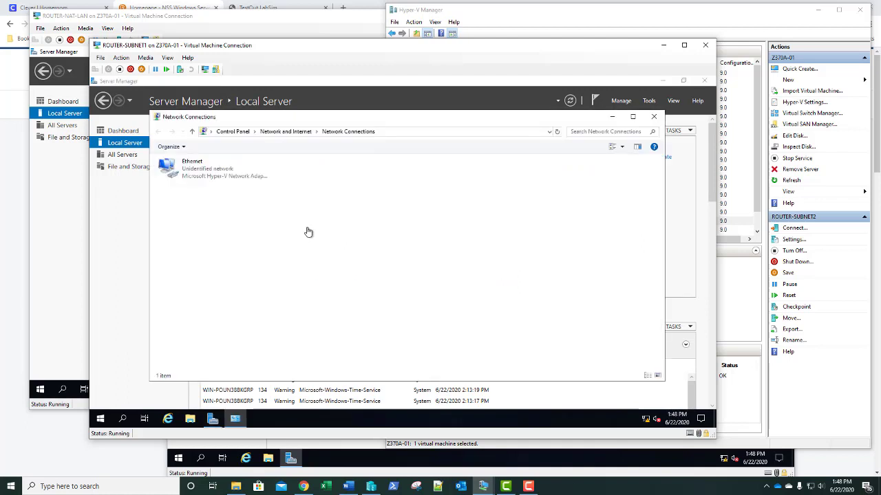
{"action": "right_click", "coordinate": [198, 160]}
{"action": "left_click", "coordinate": [221, 238]}
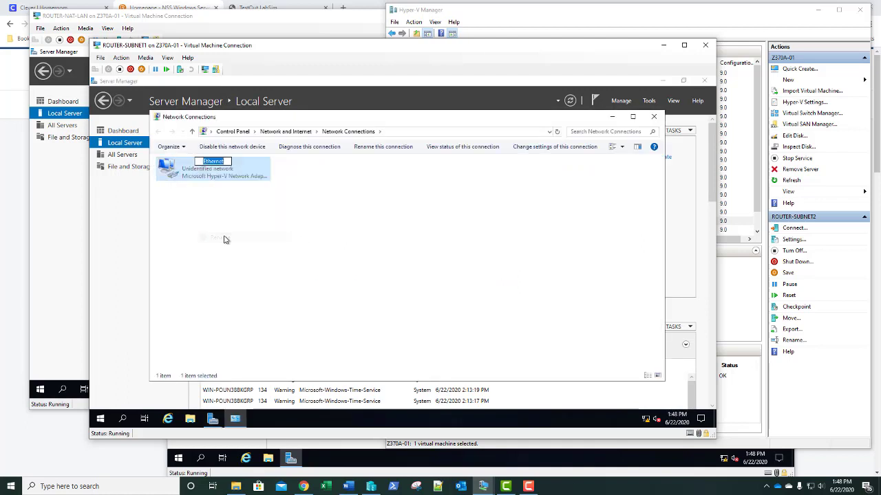
{"action": "type", "text": "Sub"}
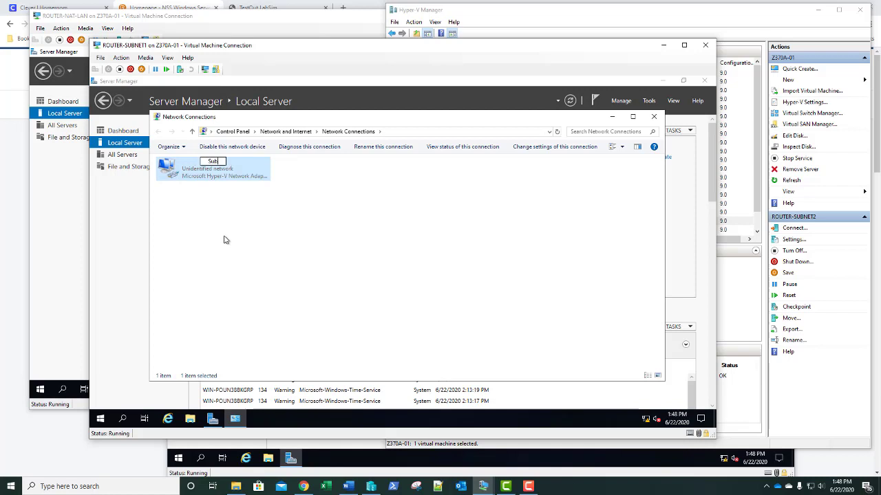
{"action": "type", "text": "net1"}
{"action": "key", "text": "Return"}
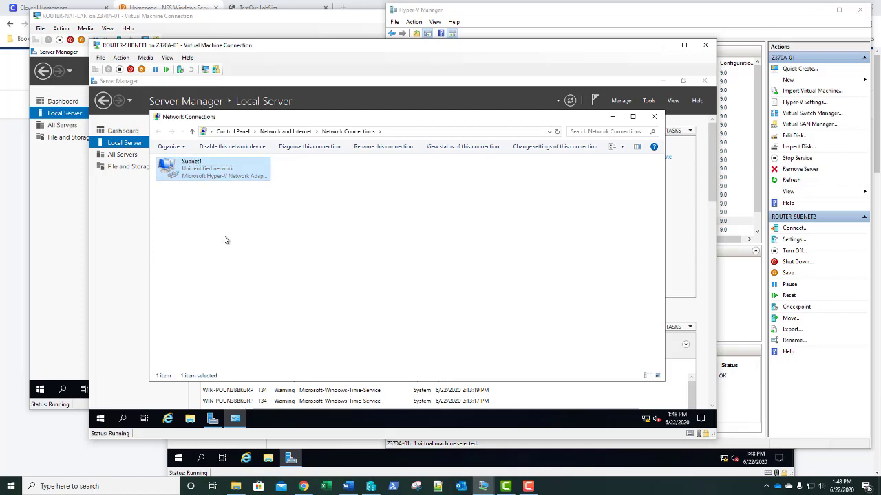
Step: Assign ROUTER-SUBNET1's Subnet1 adapter the static IPv4 address 192.168.2.2 and close its network connections window
{"action": "right_click", "coordinate": [185, 176]}
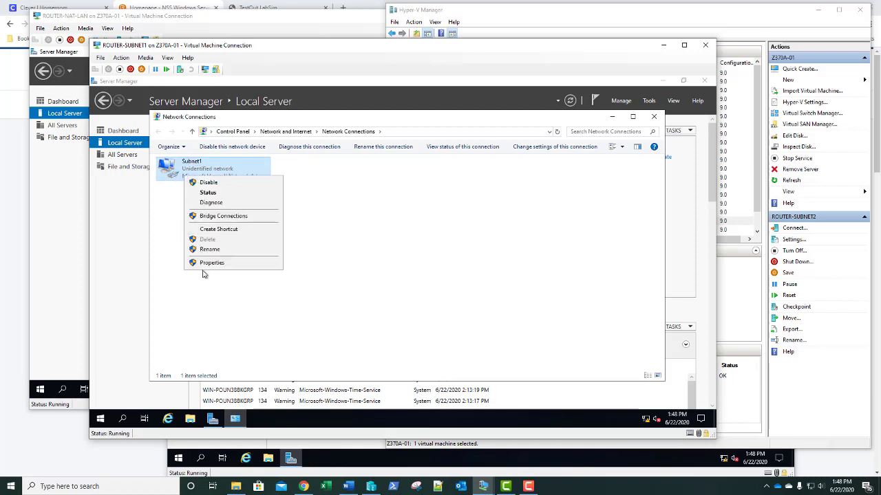
{"action": "left_click", "coordinate": [204, 263]}
{"action": "double_click", "coordinate": [213, 254]}
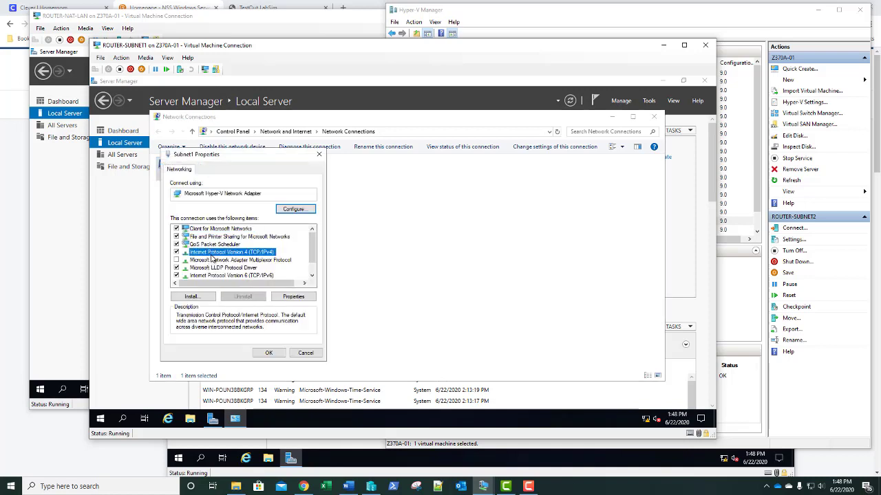
{"action": "left_click", "coordinate": [217, 257]}
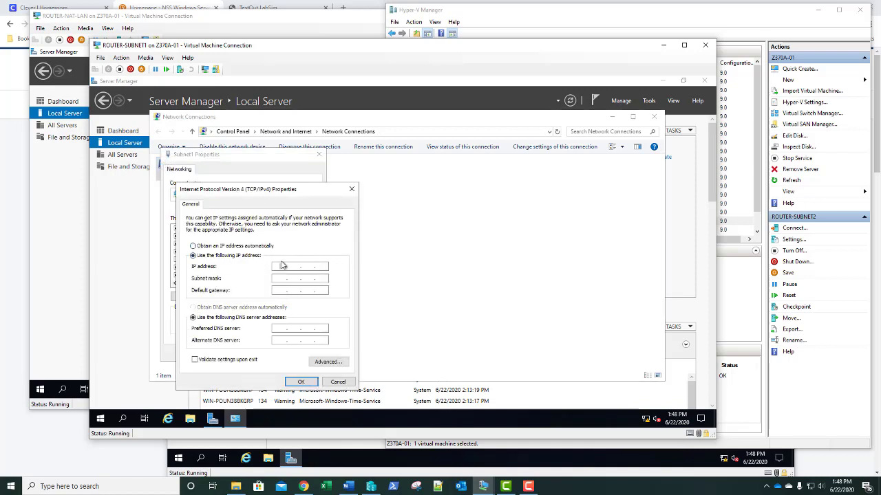
{"action": "left_click", "coordinate": [282, 266]}
{"action": "type", "text": "192 . 168 . 2 . 2"}
{"action": "key", "text": "Tab"}
{"action": "left_click", "coordinate": [300, 381]}
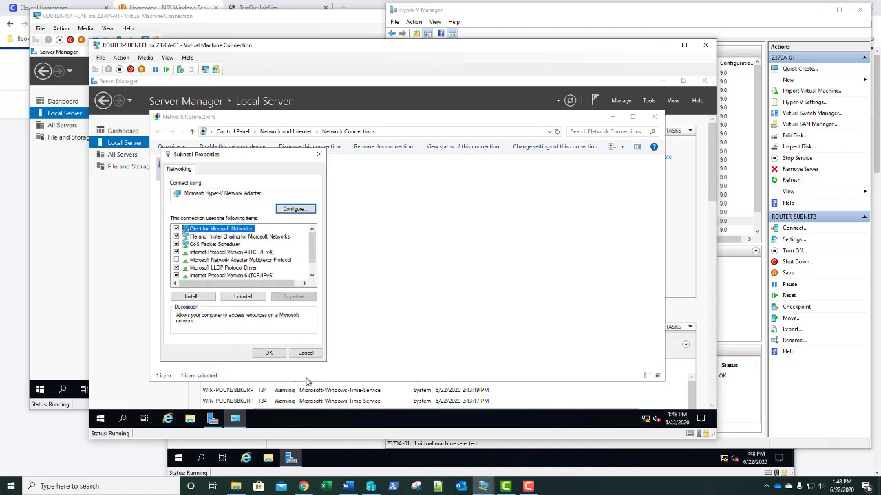
{"action": "left_click", "coordinate": [269, 353]}
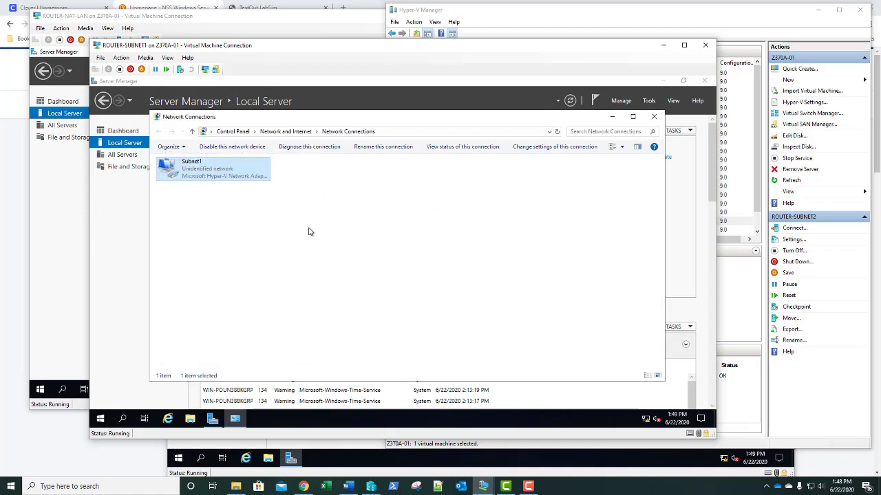
{"action": "left_click", "coordinate": [654, 116]}
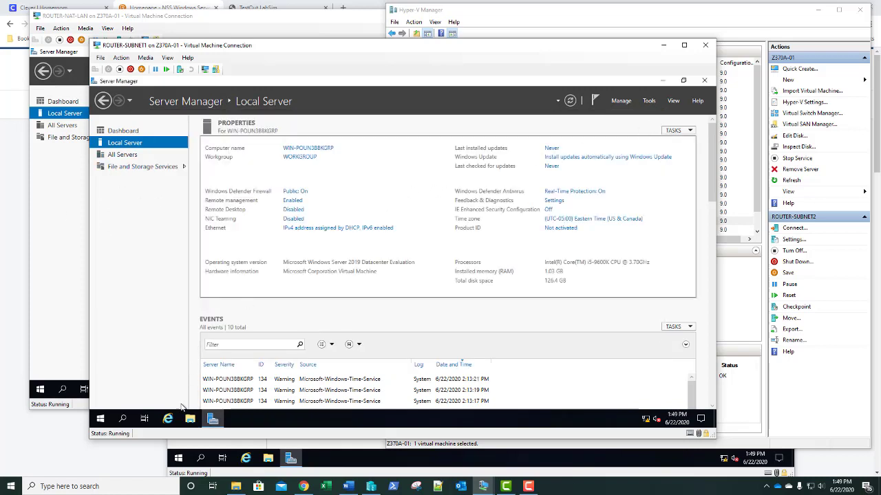
Step: On ROUTER-SUBNET2, open the local server's network connections and rename the Ethernet adapter as Subnet2
{"action": "left_click", "coordinate": [326, 455]}
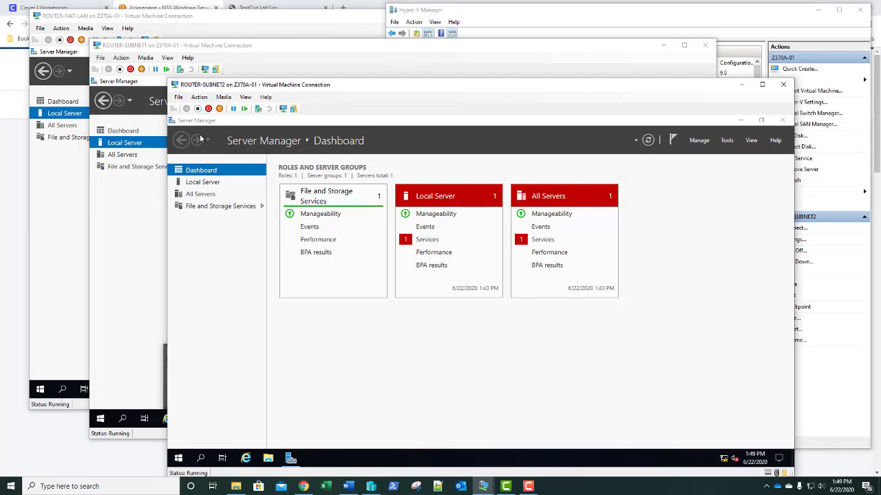
{"action": "left_click", "coordinate": [199, 183]}
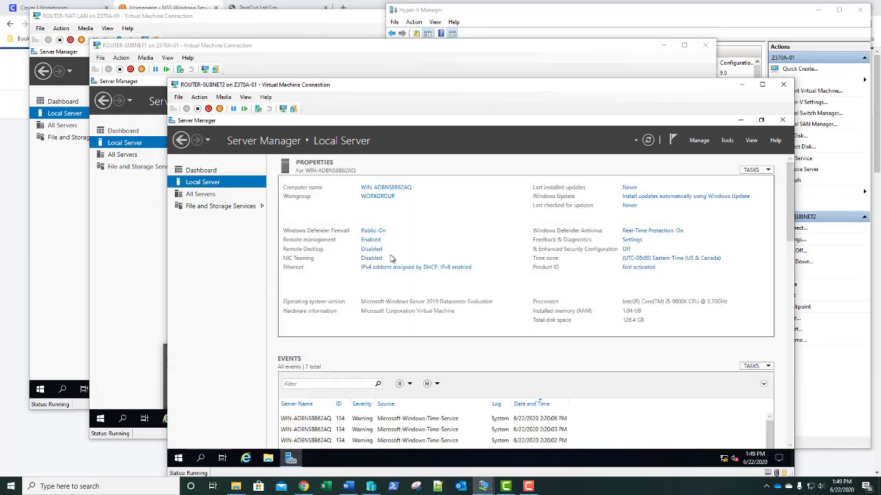
{"action": "left_click", "coordinate": [392, 268]}
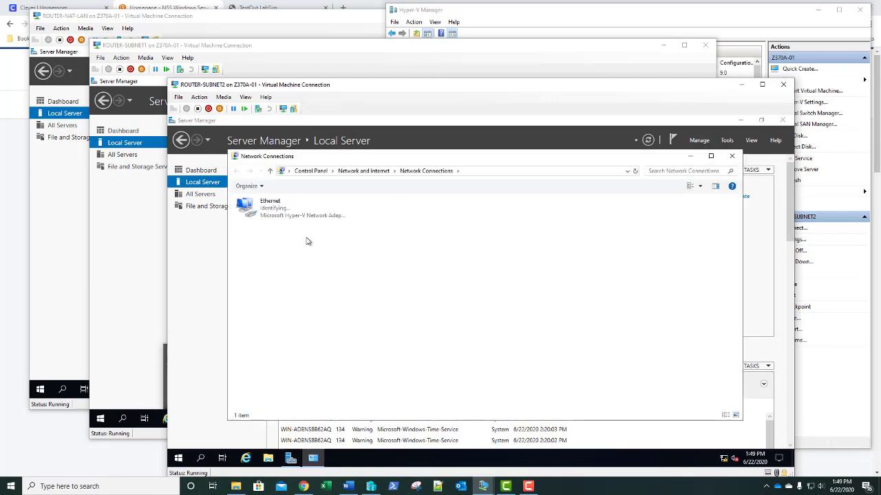
{"action": "right_click", "coordinate": [276, 208]}
{"action": "left_click", "coordinate": [300, 282]}
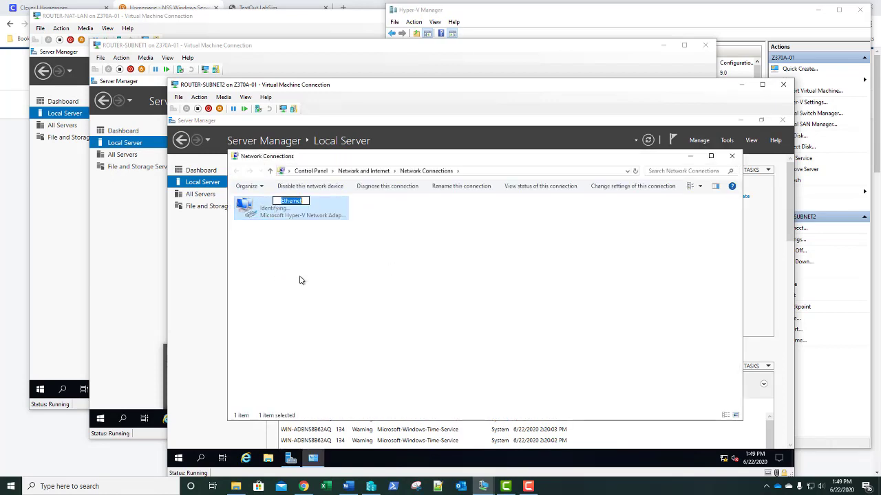
{"action": "type", "text": "Subnet2"}
{"action": "key", "text": "Return"}
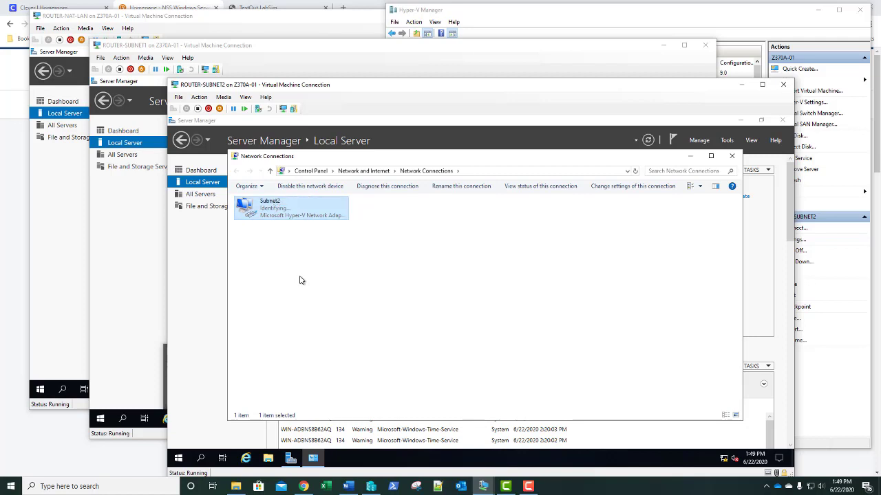
Step: Assign ROUTER-SUBNET2's Subnet2 adapter the static IPv4 address 192.168.3.2
{"action": "right_click", "coordinate": [279, 207]}
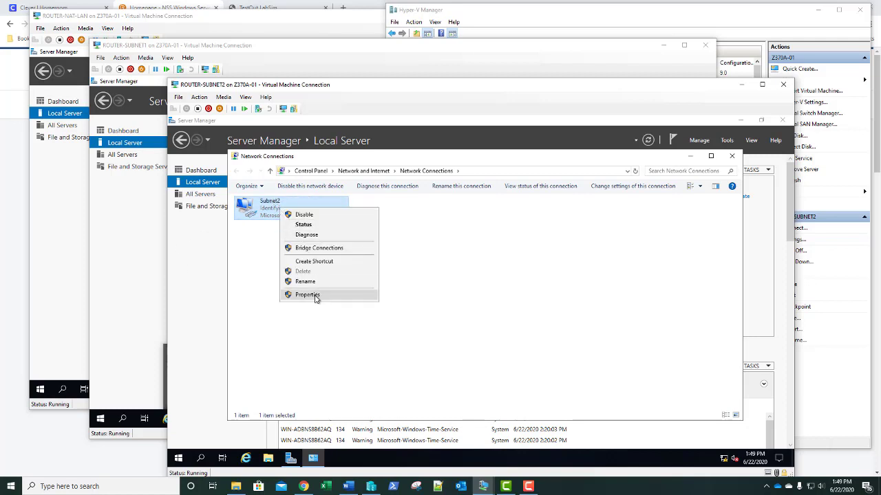
{"action": "left_click", "coordinate": [315, 295]}
{"action": "double_click", "coordinate": [315, 294]}
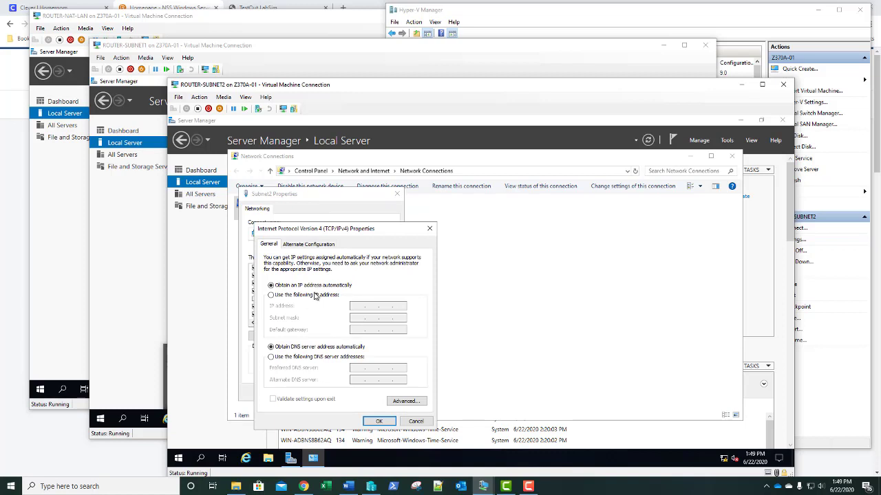
{"action": "left_click", "coordinate": [315, 295]}
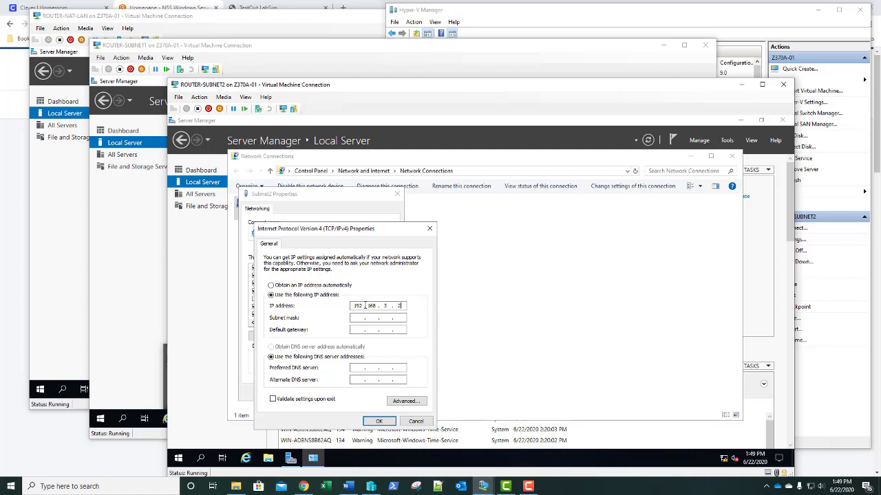
{"action": "key", "text": "Tab"}
{"action": "left_click", "coordinate": [378, 423]}
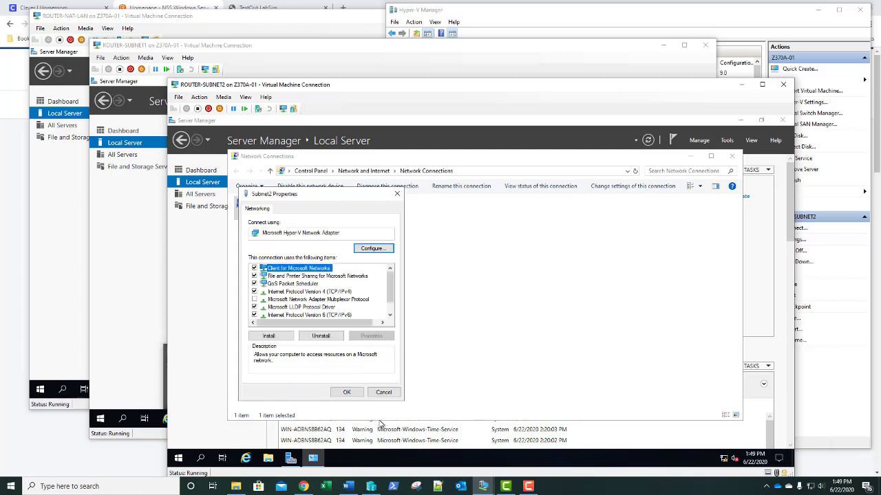
{"action": "left_click", "coordinate": [356, 395]}
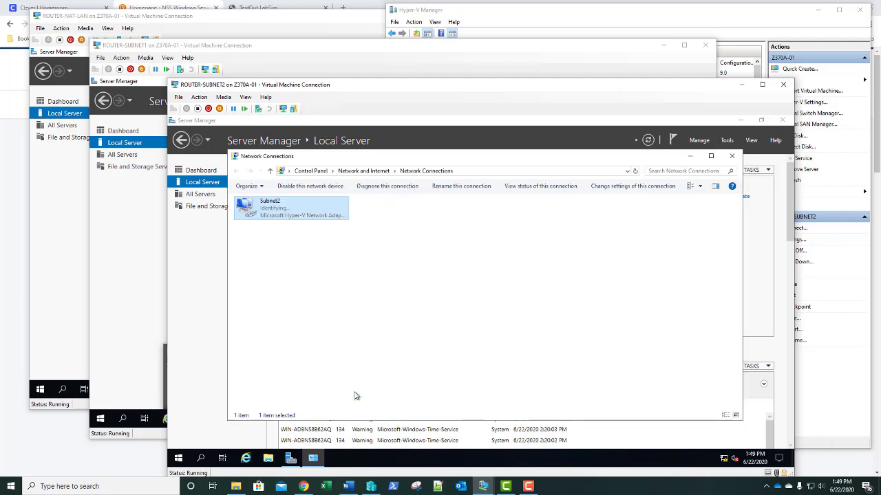
Step: Close the network connections, refresh the local server properties on ROUTER-SUBNET2 and ROUTER-SUBNET1, and compare their adapter addresses with ROUTER-NAT-LAN's
{"action": "left_click", "coordinate": [732, 156]}
{"action": "left_click", "coordinate": [648, 142]}
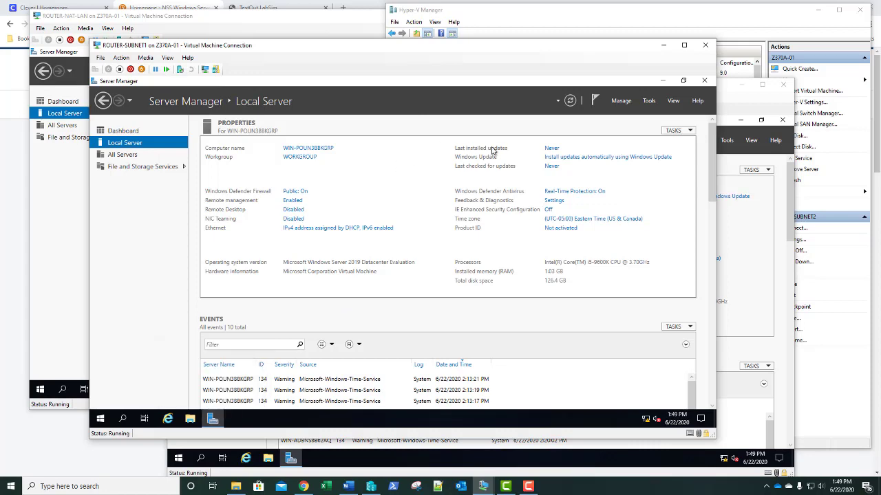
{"action": "left_click", "coordinate": [569, 102]}
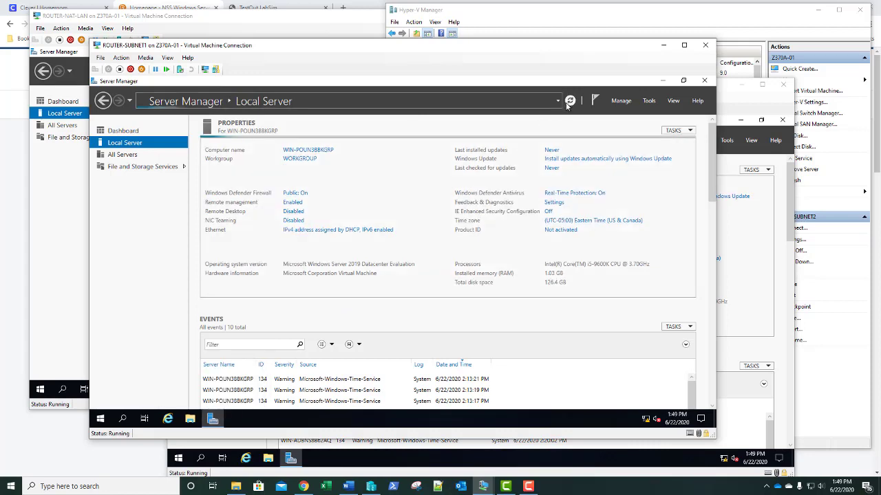
{"action": "left_click", "coordinate": [733, 105]}
{"action": "left_click", "coordinate": [647, 141]}
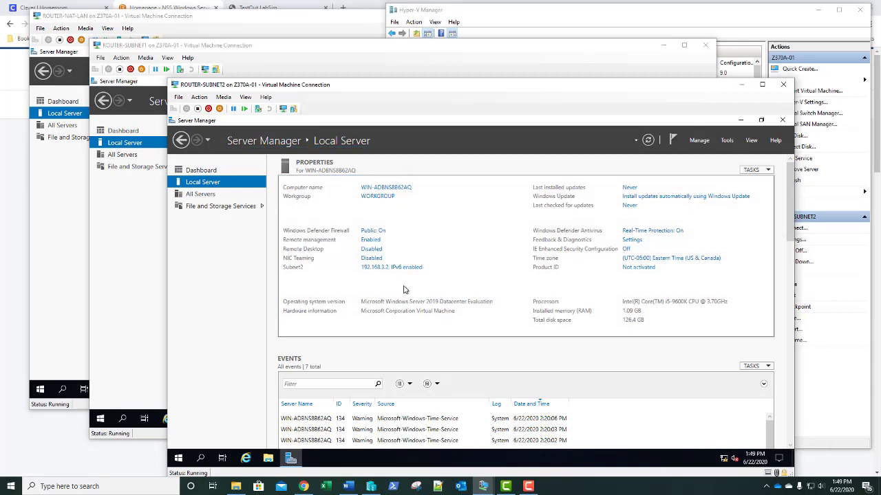
{"action": "left_click", "coordinate": [359, 72]}
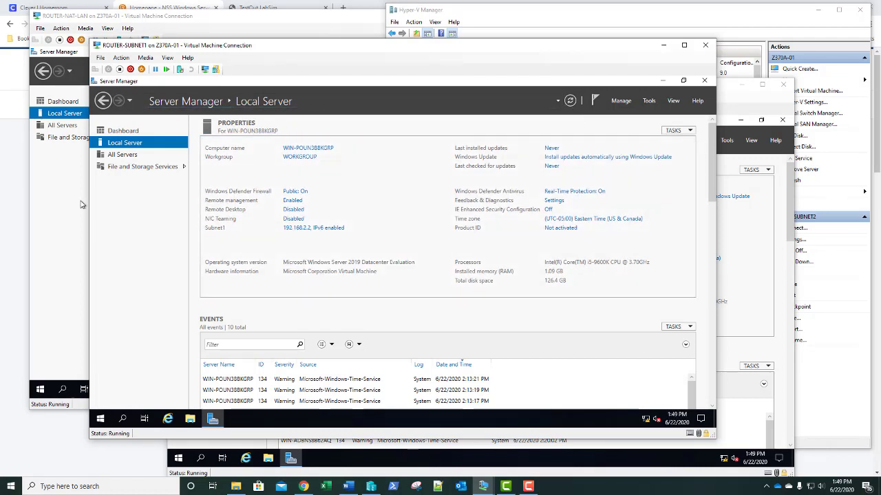
{"action": "left_click", "coordinate": [60, 220]}
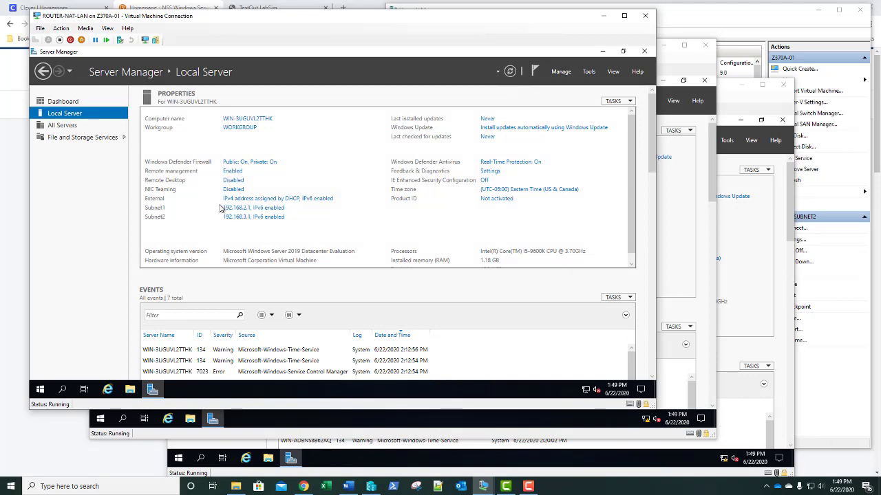
Step: On ROUTER-SUBNET2, start adding roles with a role-based installation on the local server and select the Remote Access role
{"action": "left_click", "coordinate": [671, 69]}
{"action": "left_click", "coordinate": [732, 107]}
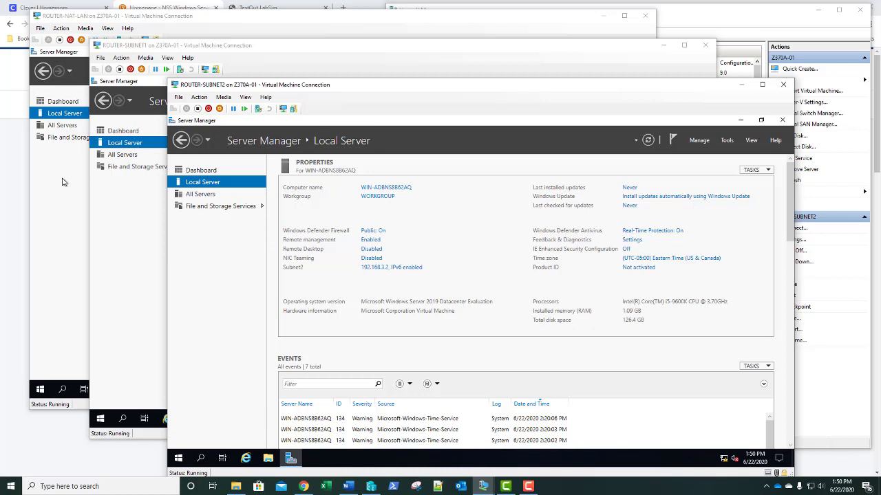
{"action": "left_click", "coordinate": [698, 143]}
{"action": "left_click", "coordinate": [709, 152]}
{"action": "left_click", "coordinate": [487, 434]}
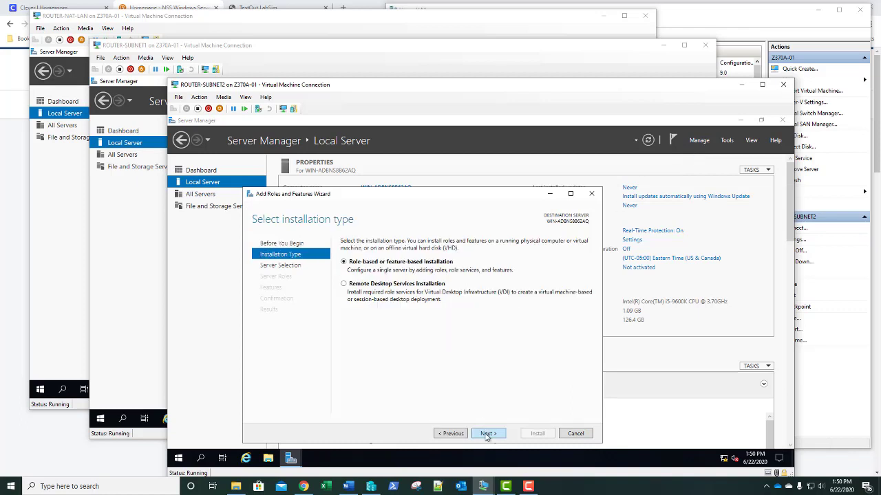
{"action": "left_click", "coordinate": [487, 434]}
{"action": "left_click", "coordinate": [487, 433]}
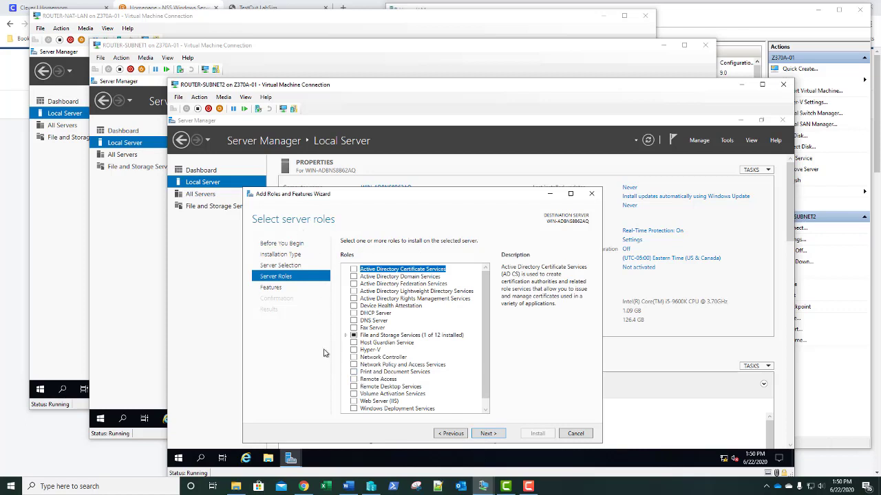
{"action": "left_click", "coordinate": [353, 379]}
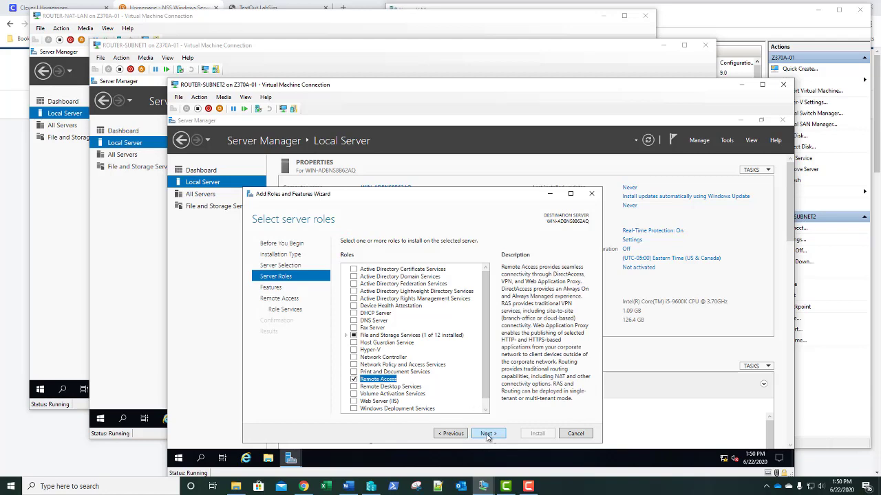
{"action": "left_click", "coordinate": [488, 433]}
{"action": "left_click", "coordinate": [488, 434]}
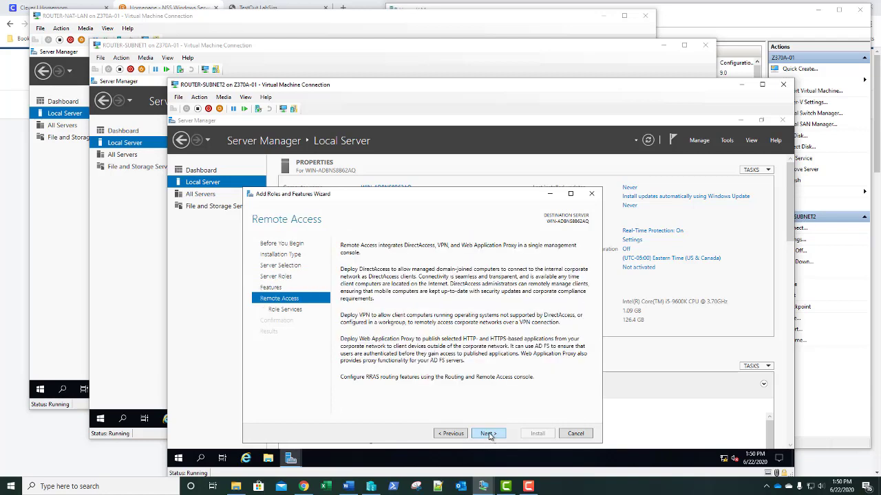
Step: Go back to recheck the Remote Access role selection, and continue to its role services
{"action": "left_click", "coordinate": [452, 433]}
{"action": "left_click", "coordinate": [452, 434]}
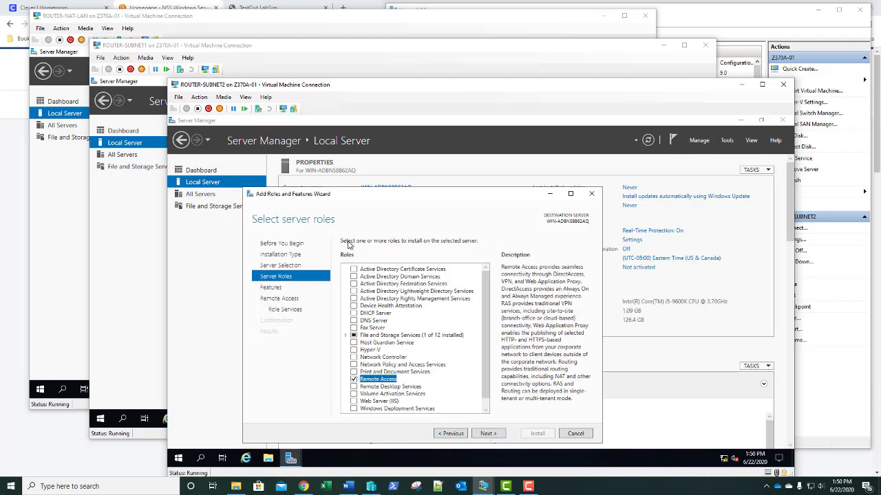
{"action": "left_click", "coordinate": [488, 434]}
{"action": "left_click", "coordinate": [488, 433]}
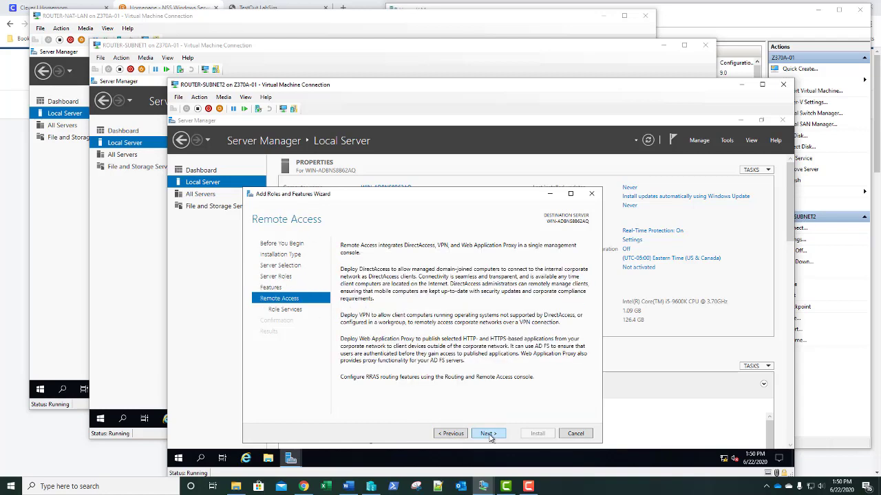
{"action": "left_click", "coordinate": [488, 434]}
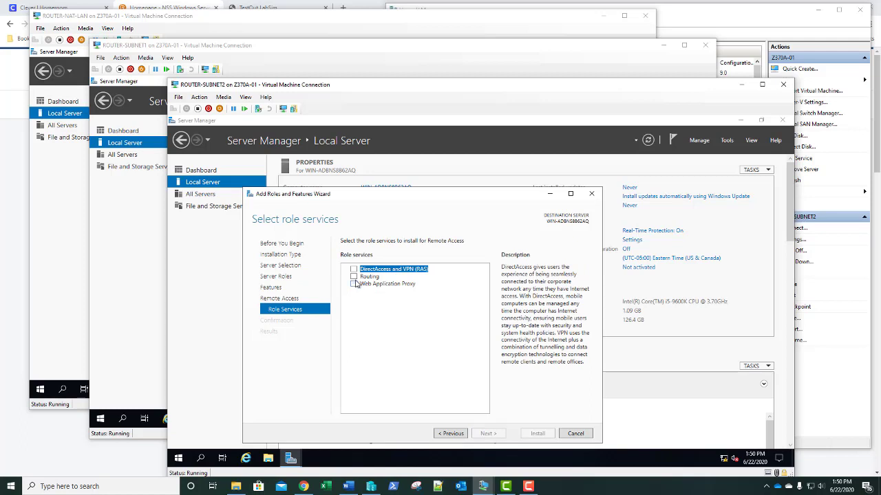
Step: On ROUTER-SUBNET2, add the Routing role service with its required features, keep the default Web Server role services, and start the installation
{"action": "left_click", "coordinate": [354, 276]}
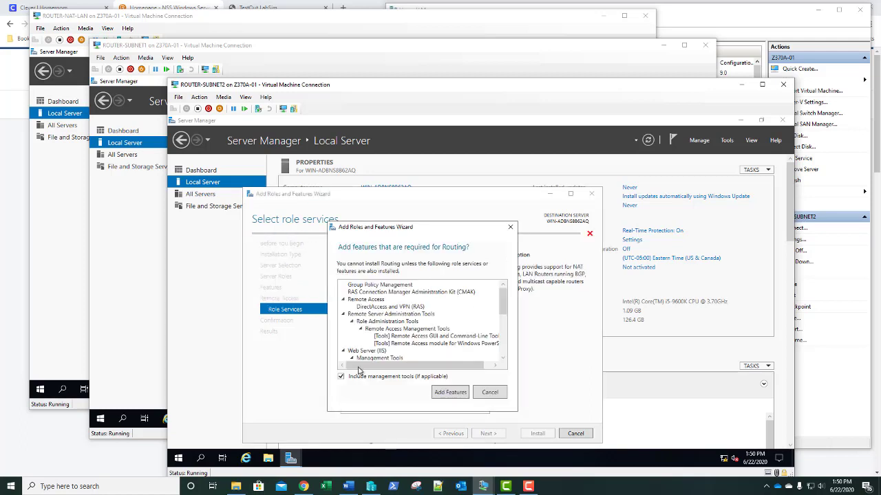
{"action": "left_click", "coordinate": [451, 393]}
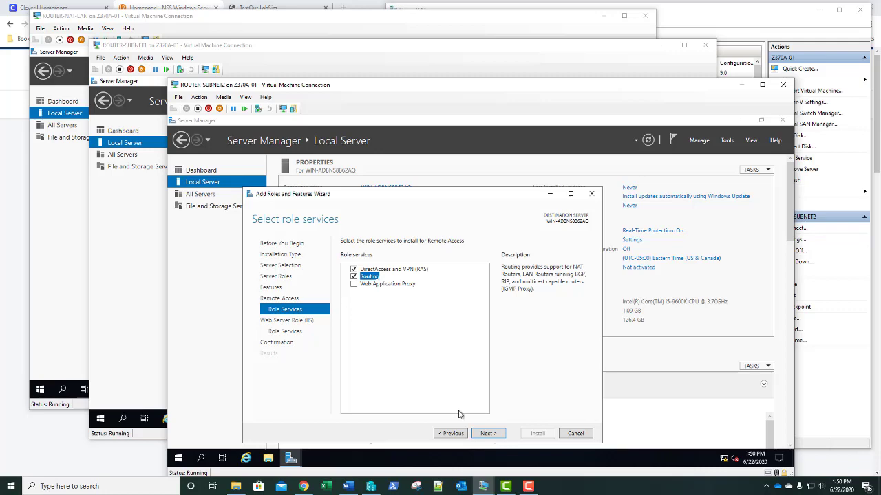
{"action": "left_click", "coordinate": [486, 434]}
{"action": "left_click", "coordinate": [486, 434]}
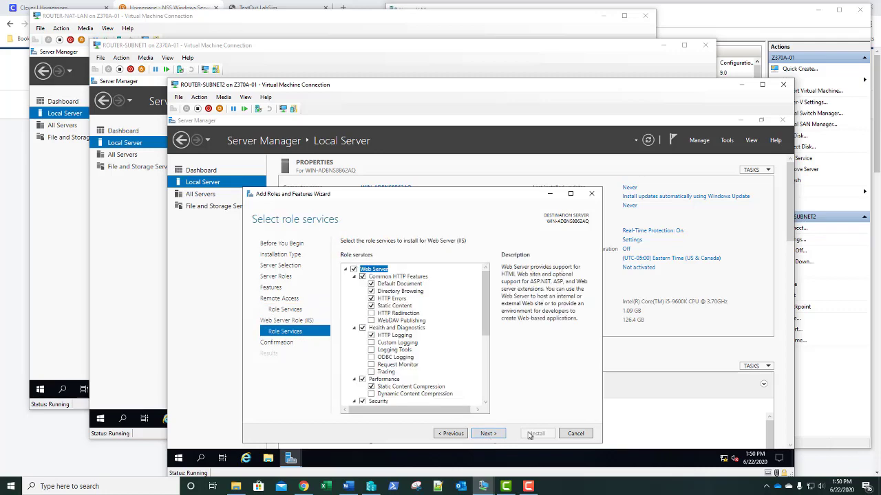
{"action": "left_click", "coordinate": [486, 434]}
{"action": "left_click", "coordinate": [531, 435]}
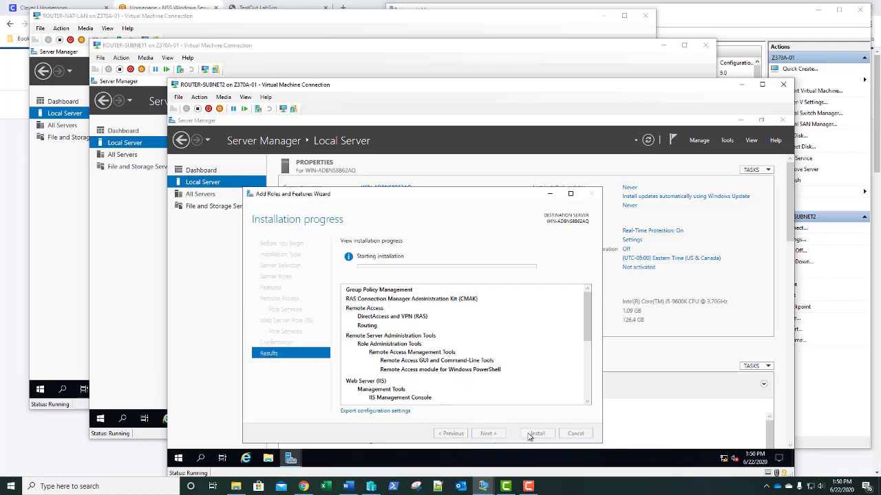
Step: On ROUTER-SUBNET1, start adding roles with a role-based installation on the local server and select the Remote Access role
{"action": "left_click", "coordinate": [353, 67]}
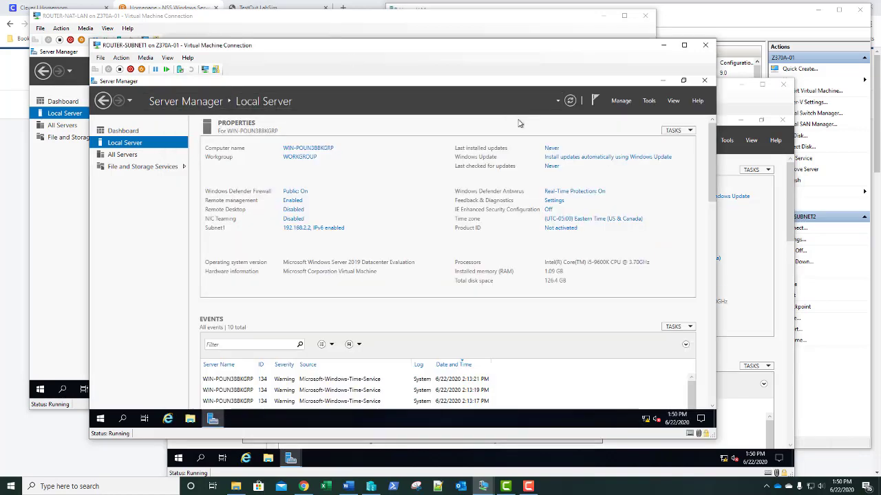
{"action": "left_click", "coordinate": [620, 101]}
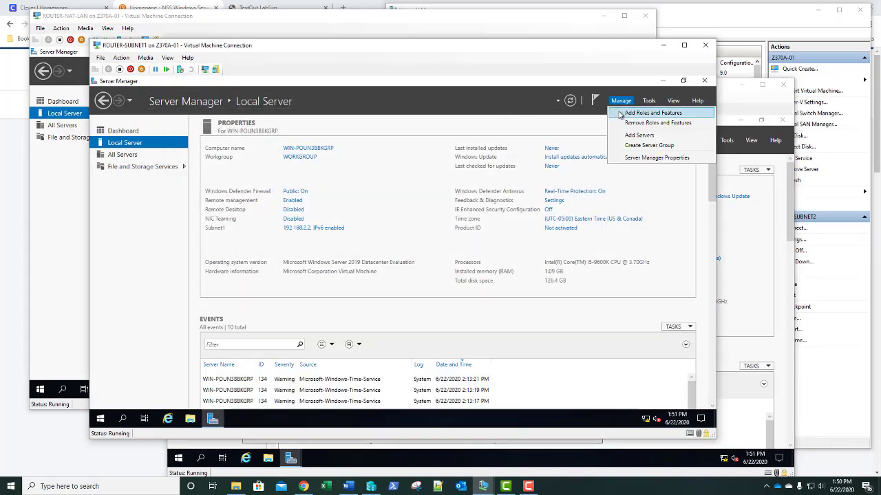
{"action": "left_click", "coordinate": [621, 113]}
{"action": "left_click", "coordinate": [411, 395]}
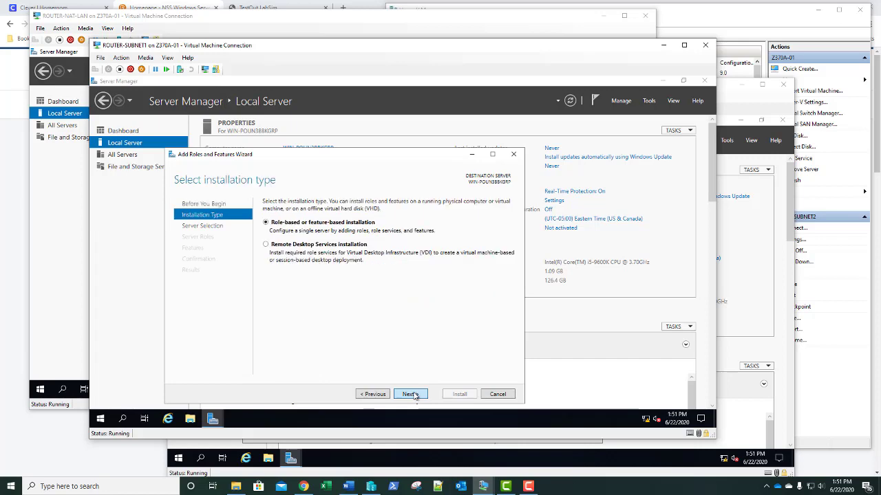
{"action": "left_click", "coordinate": [412, 394]}
{"action": "left_click", "coordinate": [411, 394]}
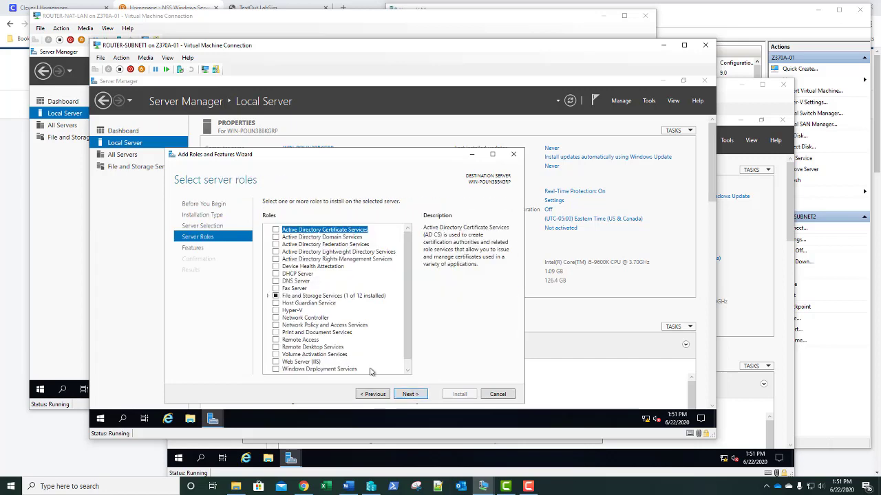
{"action": "left_click", "coordinate": [276, 340]}
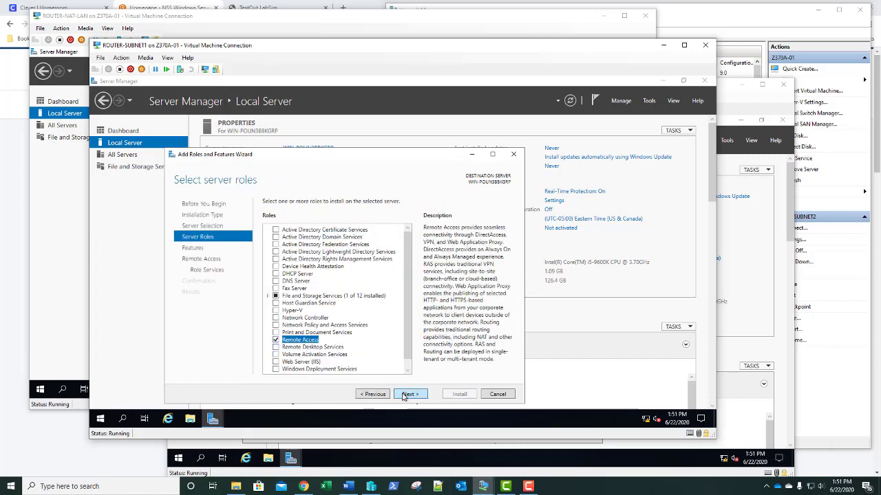
Step: On ROUTER-SUBNET1, add the Routing role service with its required features, keep the default Web Server role services, and start the installation
{"action": "left_click", "coordinate": [408, 394]}
{"action": "left_click", "coordinate": [409, 394]}
{"action": "left_click", "coordinate": [409, 394]}
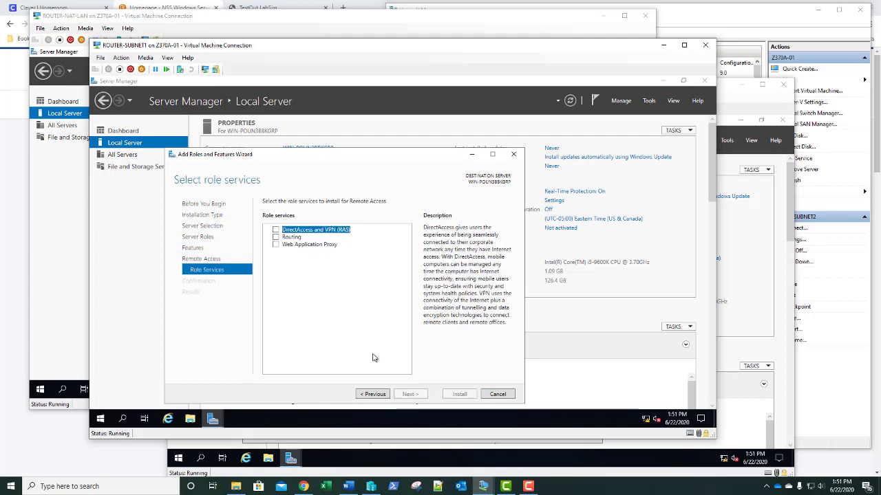
{"action": "left_click", "coordinate": [276, 237]}
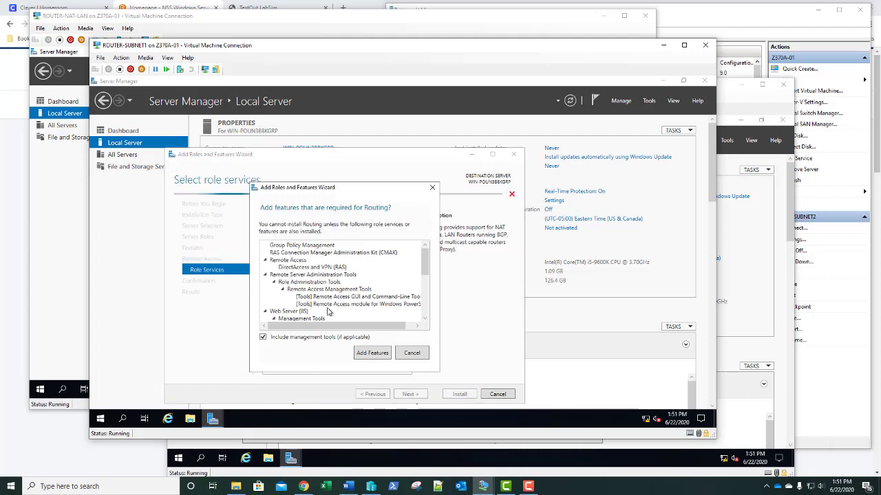
{"action": "left_click", "coordinate": [369, 355]}
{"action": "left_click", "coordinate": [409, 394]}
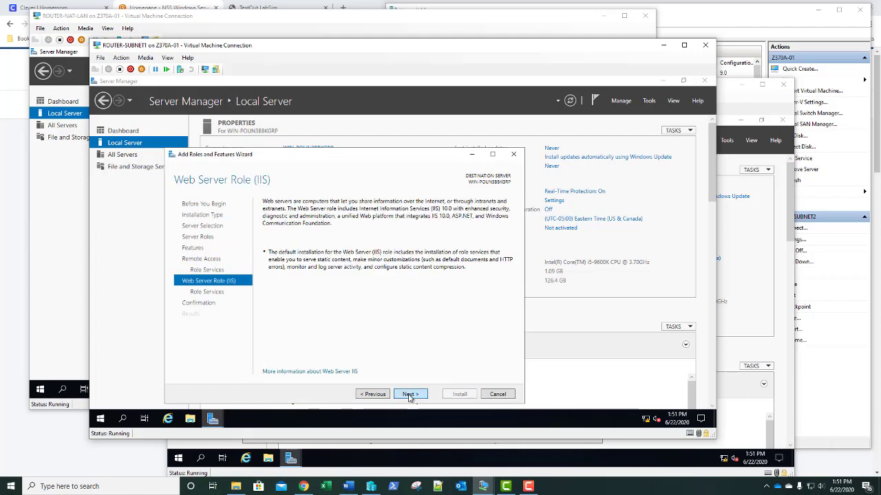
{"action": "left_click", "coordinate": [409, 394]}
{"action": "left_click", "coordinate": [410, 394]}
{"action": "left_click", "coordinate": [459, 394]}
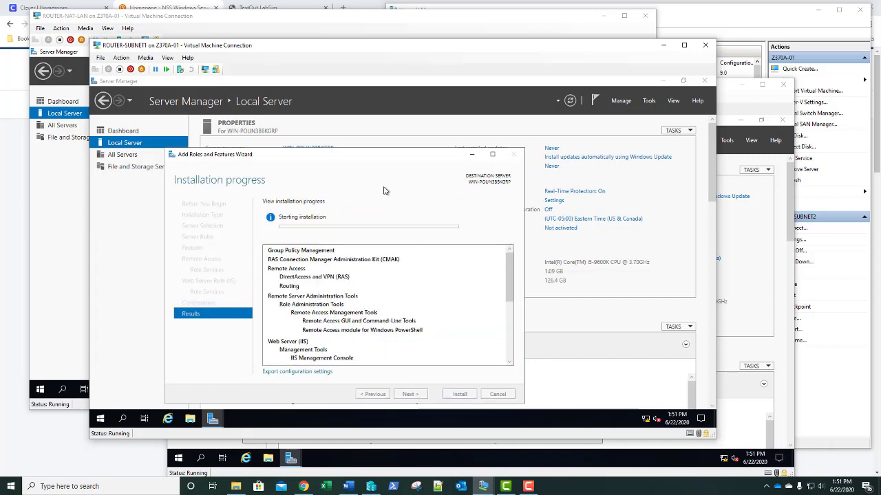
Step: On ROUTER-NAT-LAN, start adding roles with a role-based installation on the local server and select the Remote Access role
{"action": "left_click", "coordinate": [270, 27]}
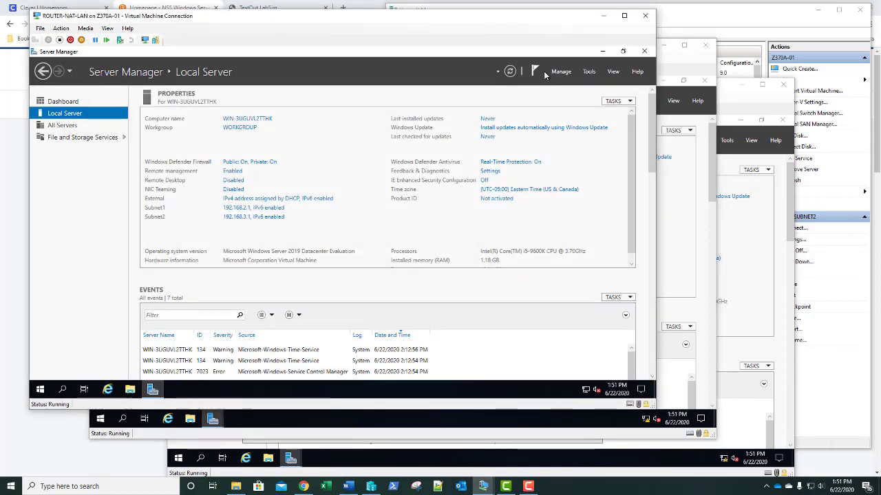
{"action": "left_click", "coordinate": [561, 72]}
{"action": "left_click", "coordinate": [568, 83]}
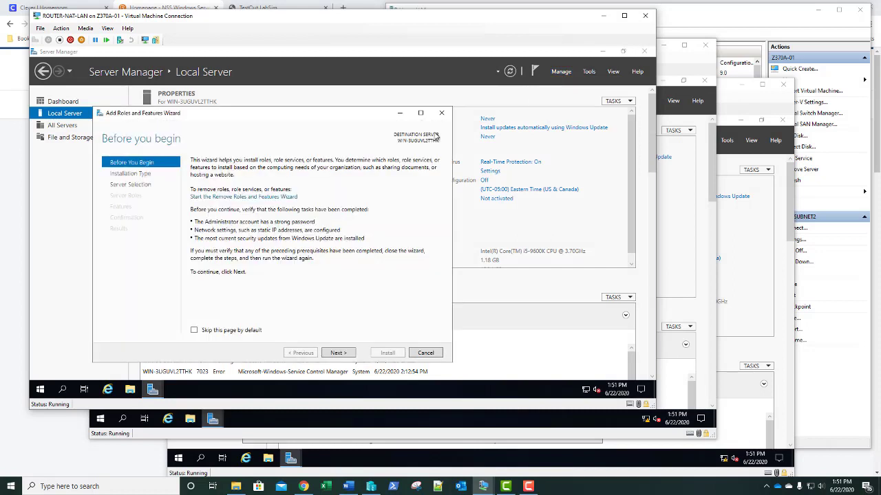
{"action": "left_click", "coordinate": [337, 354]}
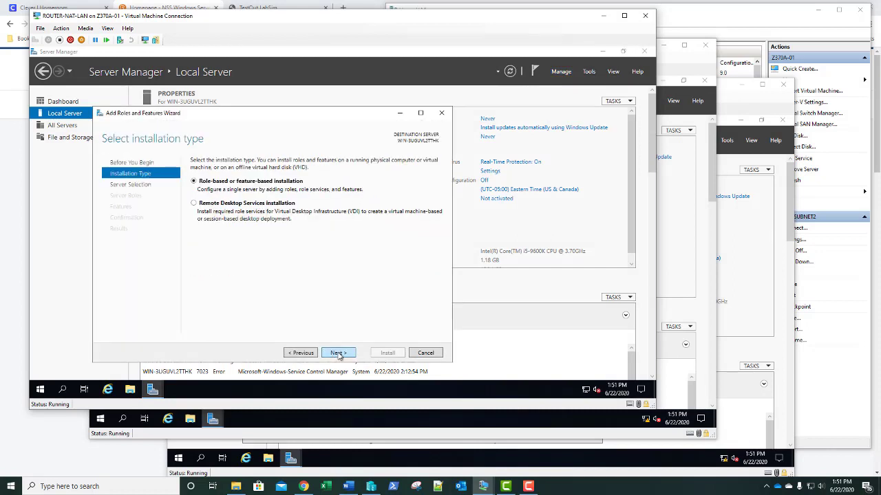
{"action": "left_click", "coordinate": [337, 353]}
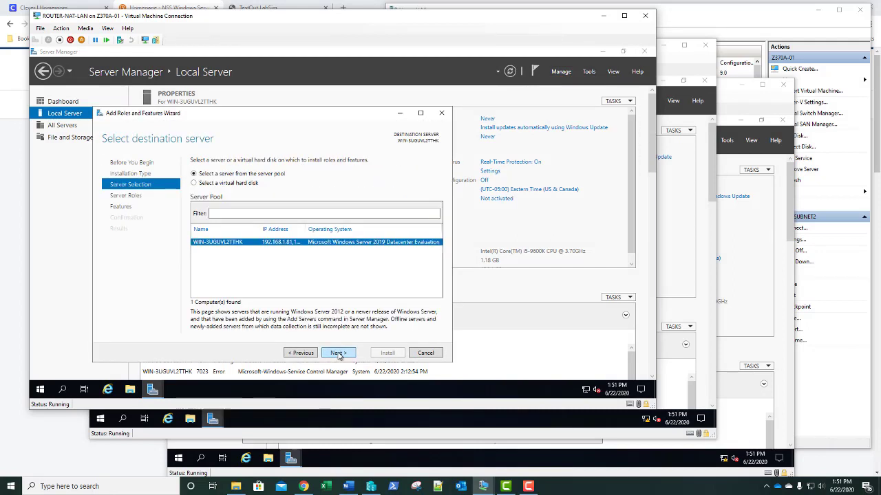
{"action": "left_click", "coordinate": [313, 356]}
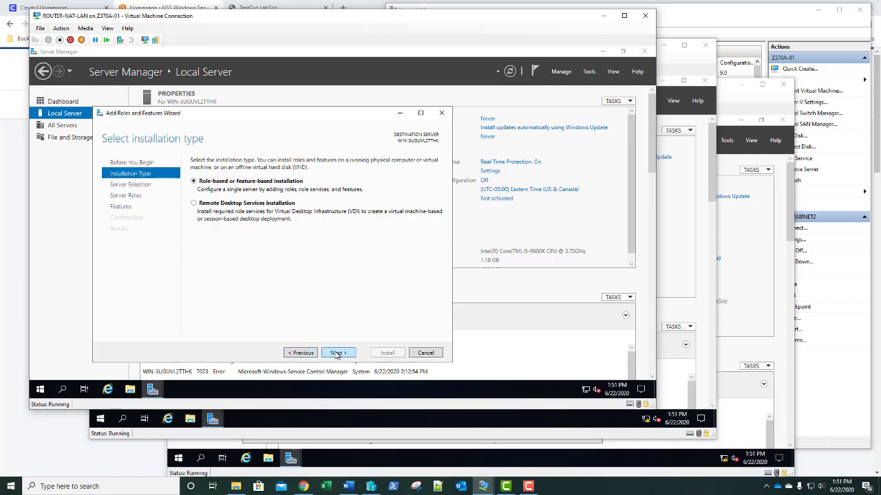
{"action": "left_click", "coordinate": [336, 353]}
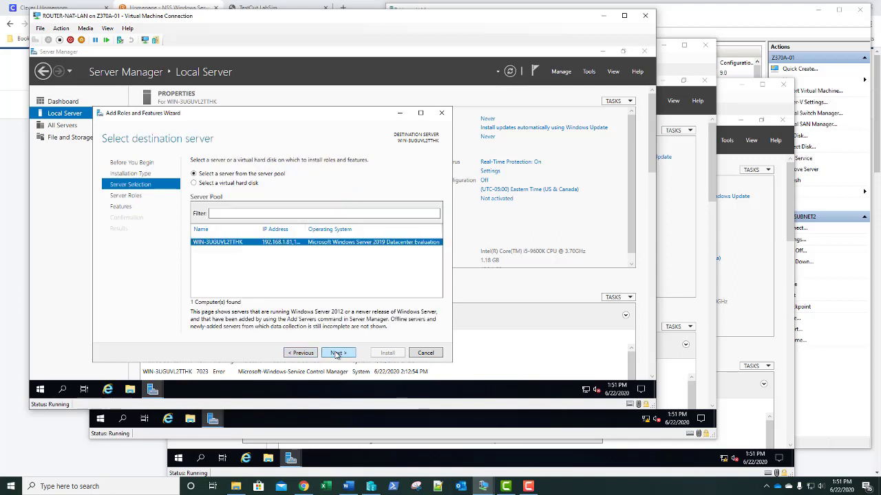
{"action": "left_click", "coordinate": [336, 354]}
{"action": "left_click", "coordinate": [204, 300]}
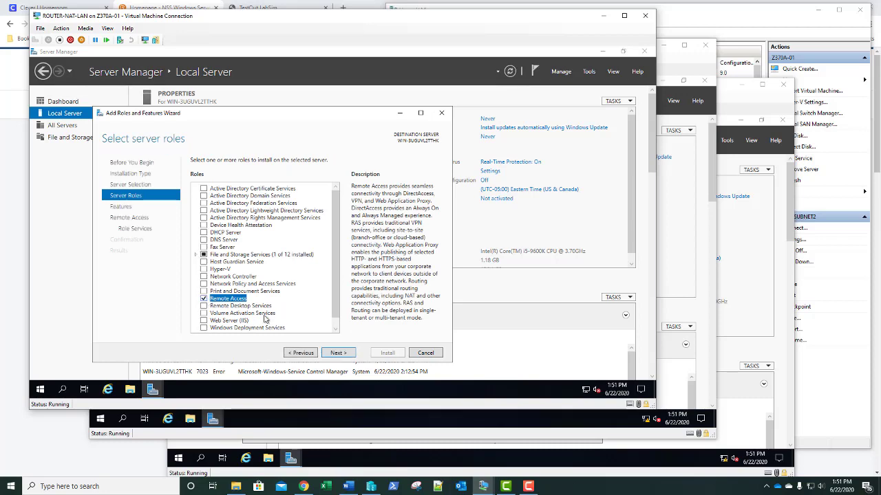
Step: On ROUTER-NAT-LAN, add the Routing role service with its required features, keep the default Web Server role services, and start the installation
{"action": "left_click", "coordinate": [336, 354]}
{"action": "left_click", "coordinate": [337, 354]}
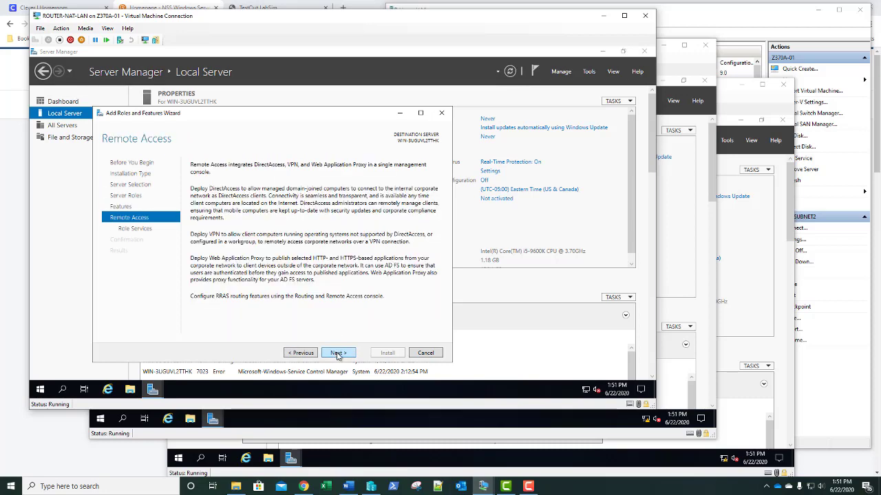
{"action": "left_click", "coordinate": [336, 354]}
{"action": "left_click", "coordinate": [204, 196]}
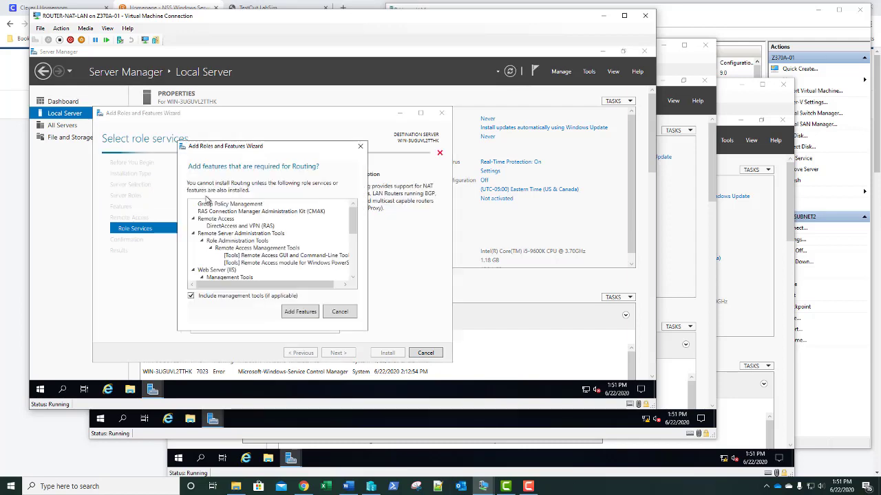
{"action": "left_click", "coordinate": [296, 311]}
{"action": "left_click", "coordinate": [336, 353]}
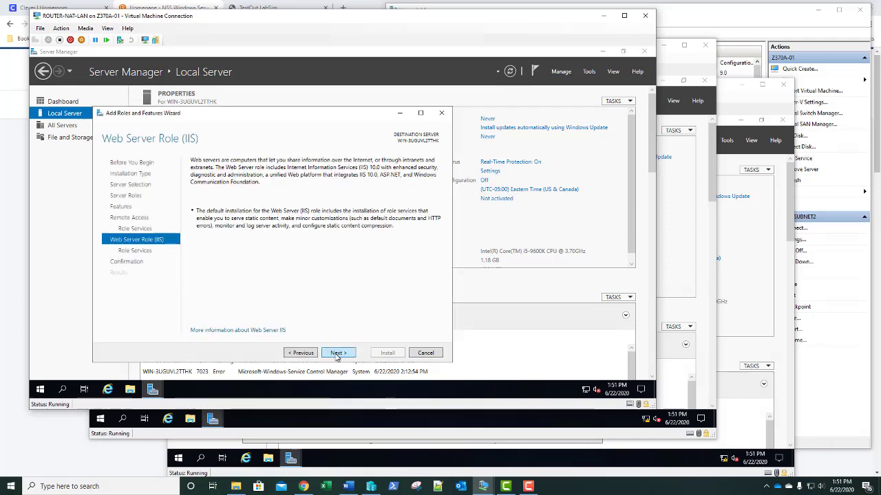
{"action": "left_click", "coordinate": [338, 353]}
{"action": "left_click", "coordinate": [338, 353]}
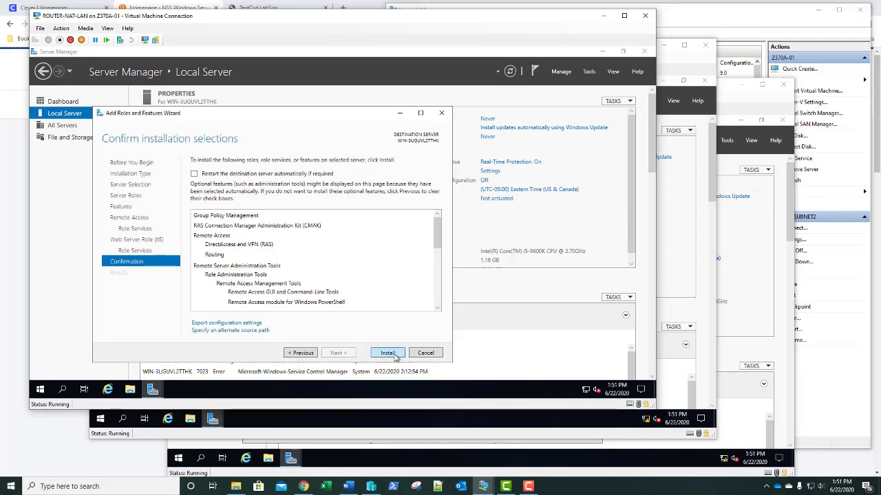
{"action": "left_click", "coordinate": [395, 356]}
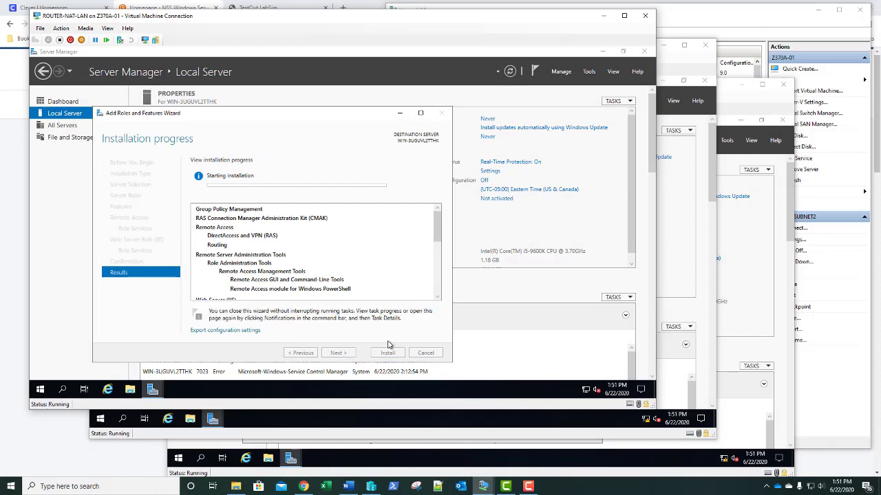
Step: Check the installation progress on ROUTER-SUBNET2 and ROUTER-SUBNET1, and close the installation wizard on ROUTER-NAT-LAN once it finishes
{"action": "left_click", "coordinate": [734, 101]}
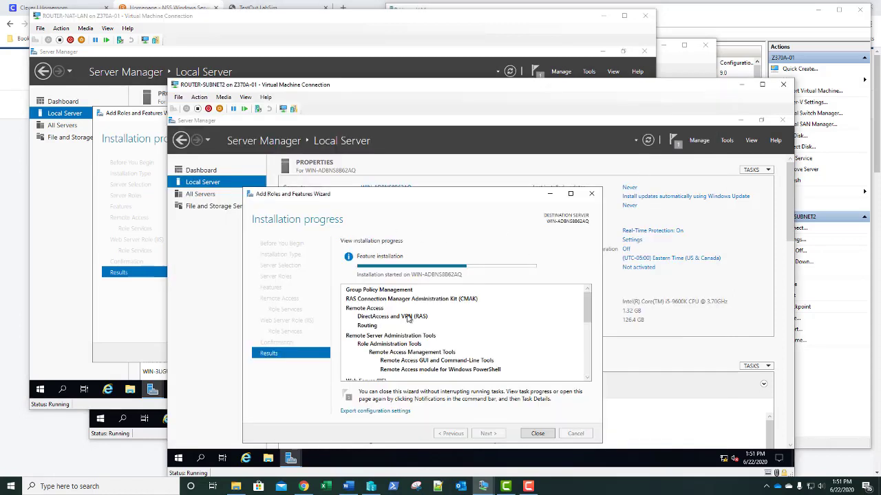
{"action": "left_click", "coordinate": [678, 66]}
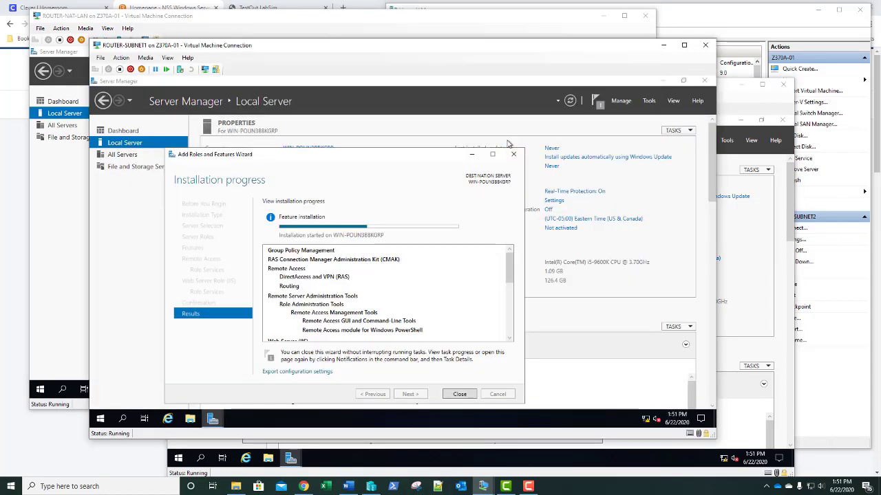
{"action": "left_click", "coordinate": [346, 19]}
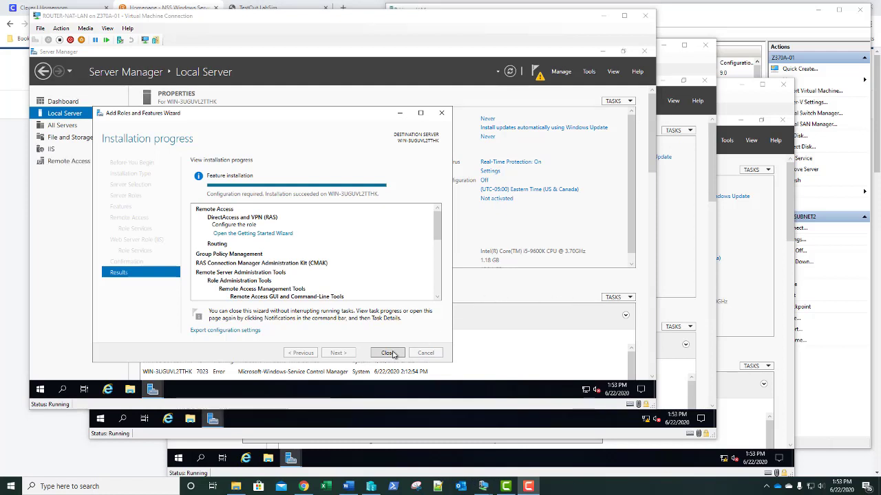
{"action": "left_click", "coordinate": [387, 353]}
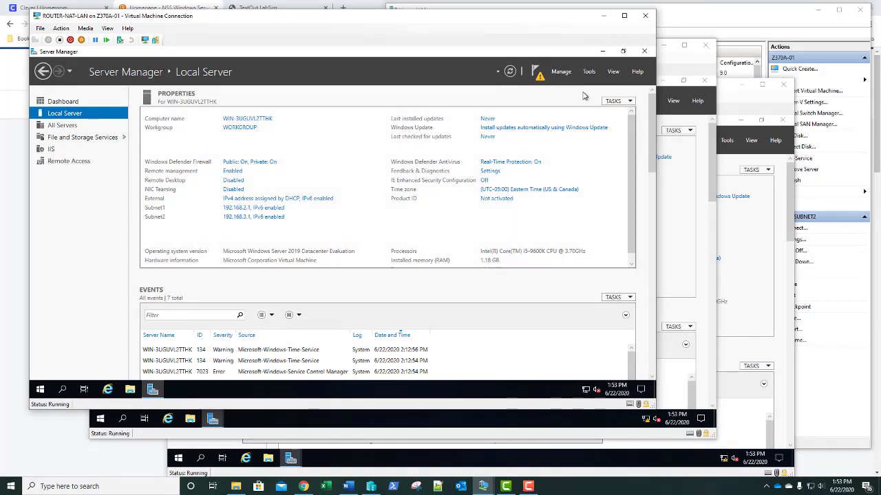
Step: On ROUTER-NAT-LAN, enable the inbound firewall rule File and Printer Sharing (Echo Request - ICMPv4-In) in Windows Defender Firewall with Advanced Security and close it
{"action": "left_click", "coordinate": [589, 72]}
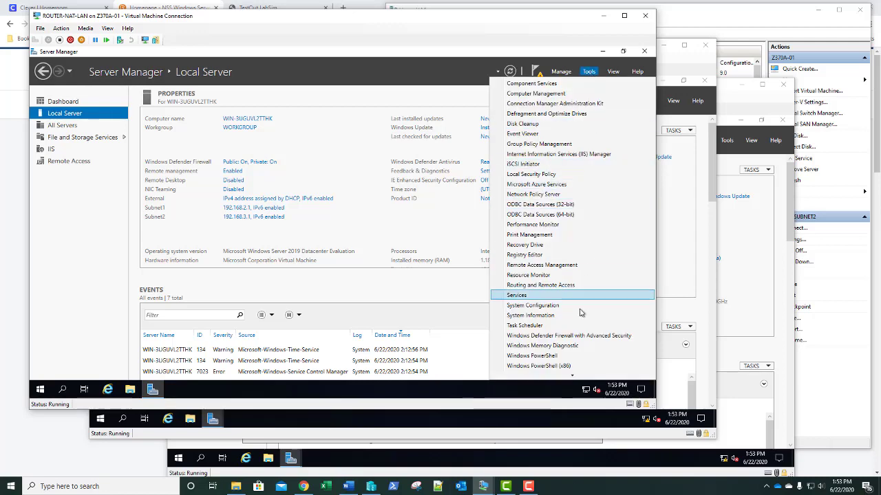
{"action": "left_click", "coordinate": [565, 335]}
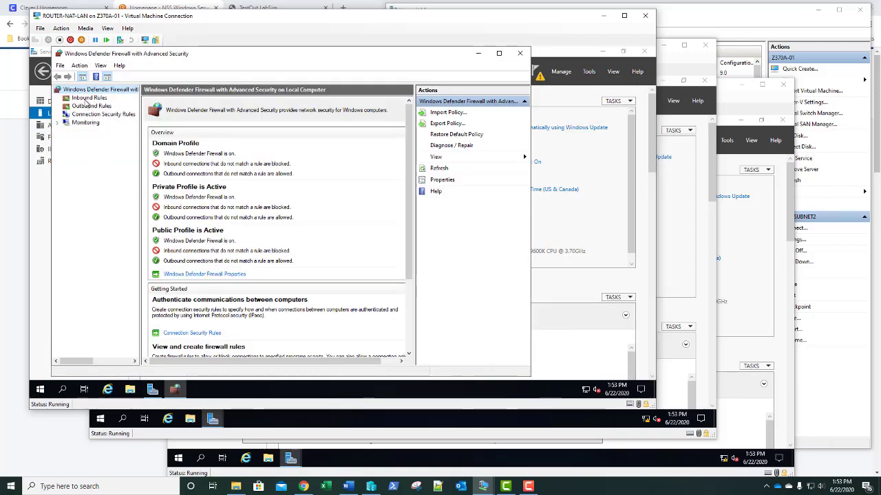
{"action": "left_click", "coordinate": [88, 98]}
{"action": "scroll", "coordinate": [201, 292], "scroll_direction": "down", "scroll_amount": 10}
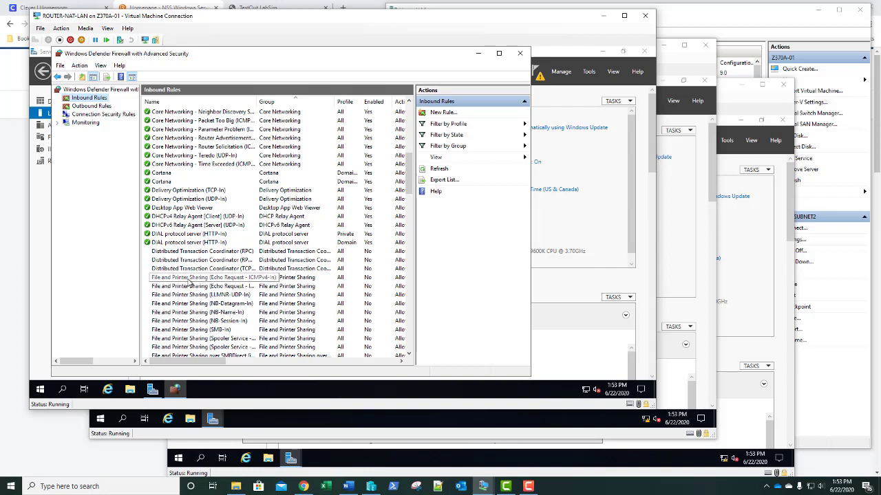
{"action": "right_click", "coordinate": [188, 279]}
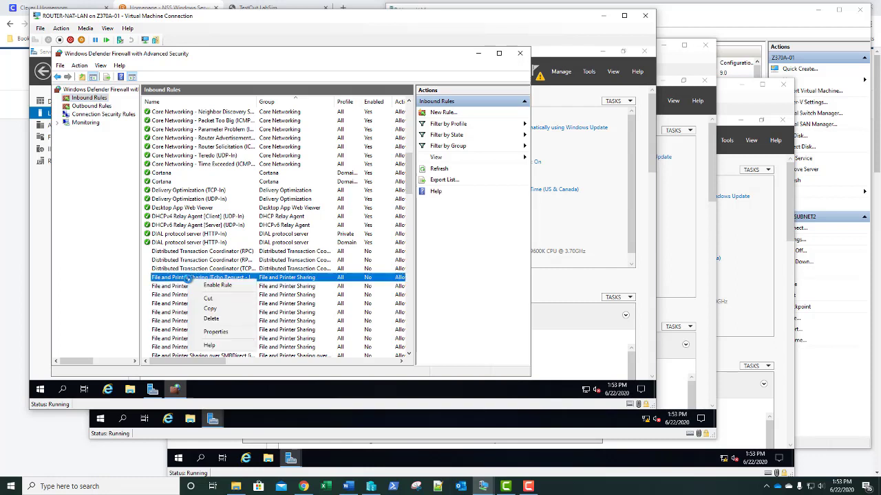
{"action": "key", "text": "Escape"}
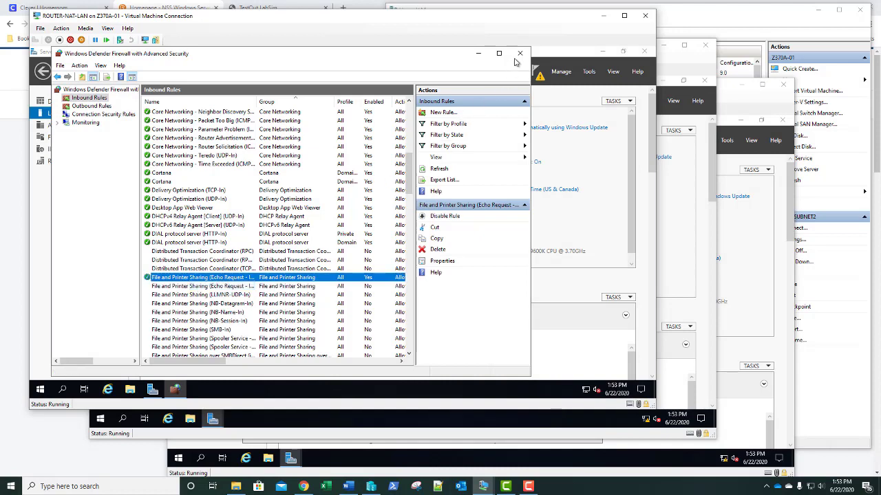
{"action": "left_click", "coordinate": [519, 53]}
Step: On ROUTER-SUBNET1, close the finished installation wizard and enable the inbound rule File and Printer Sharing (Echo Request - ICMPv4-In) in Windows Defender Firewall with Advanced Security
{"action": "left_click", "coordinate": [682, 66]}
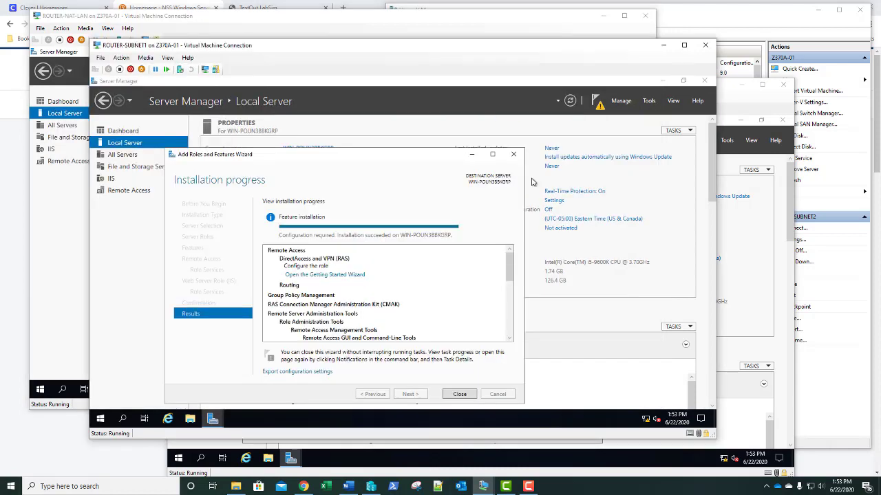
{"action": "left_click", "coordinate": [459, 394]}
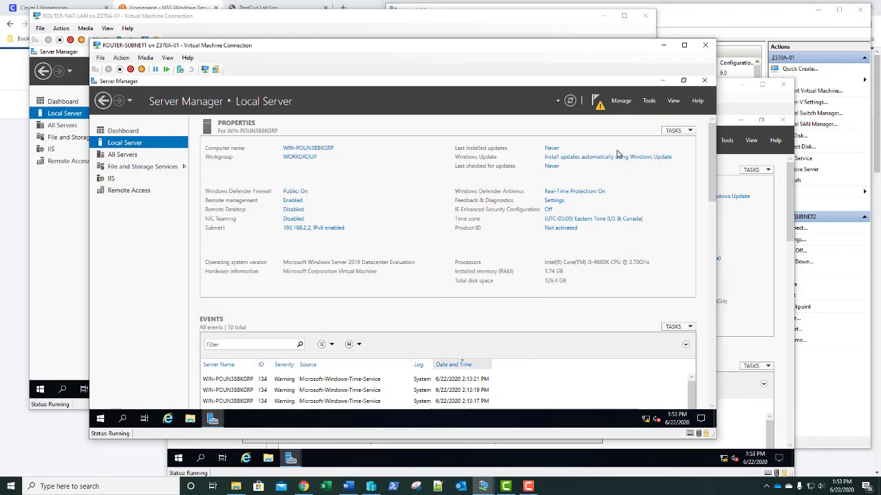
{"action": "left_click", "coordinate": [648, 101]}
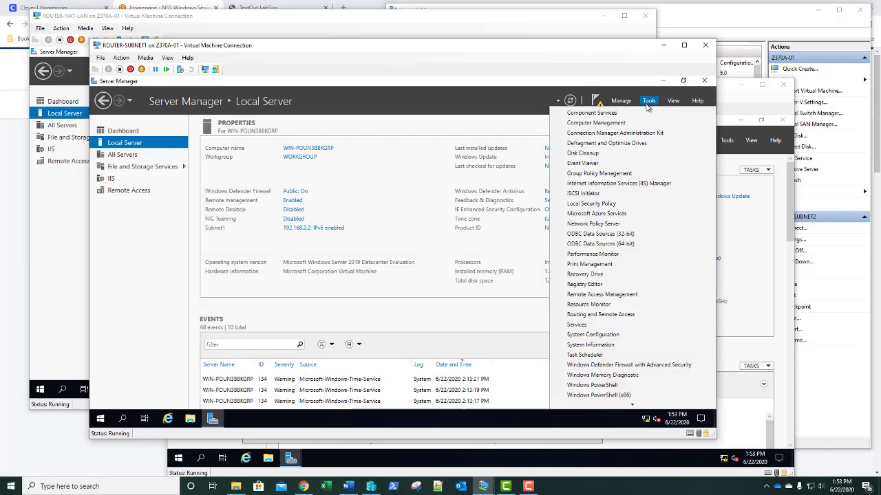
{"action": "left_click", "coordinate": [619, 365]}
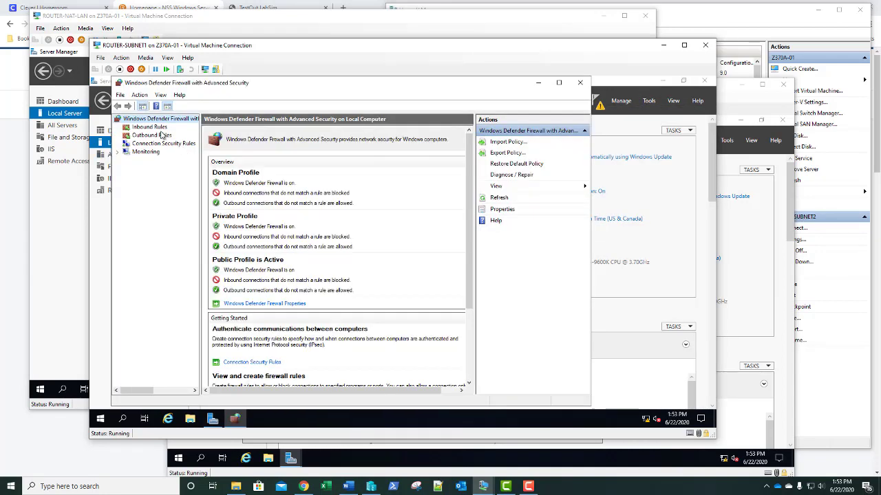
{"action": "left_click", "coordinate": [159, 128]}
{"action": "scroll", "coordinate": [280, 257], "scroll_direction": "down", "scroll_amount": 10}
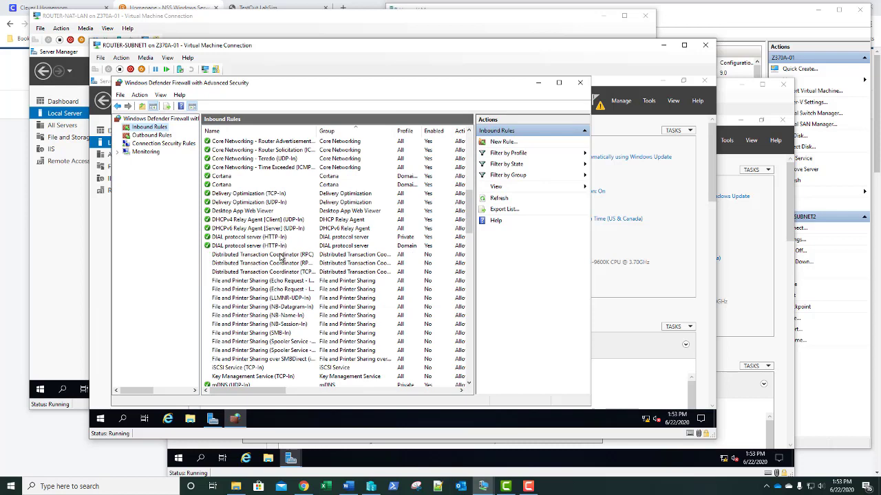
{"action": "right_click", "coordinate": [263, 283]}
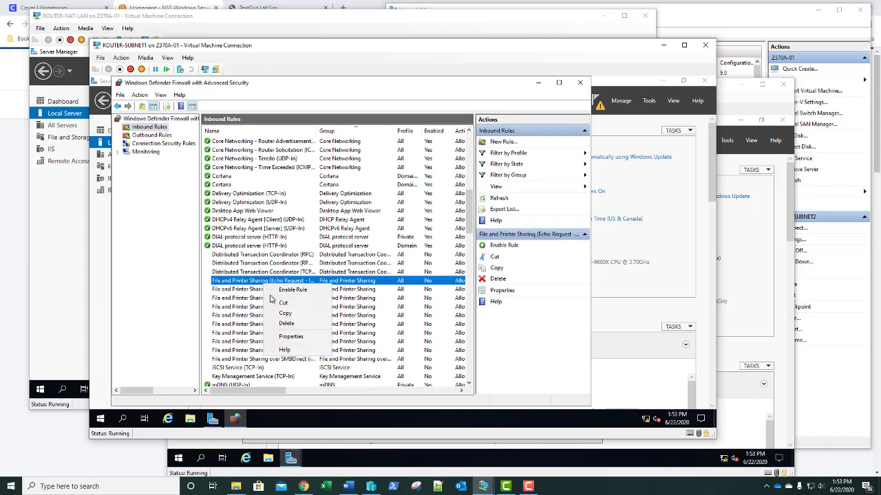
{"action": "left_click", "coordinate": [294, 289]}
{"action": "left_click", "coordinate": [580, 83]}
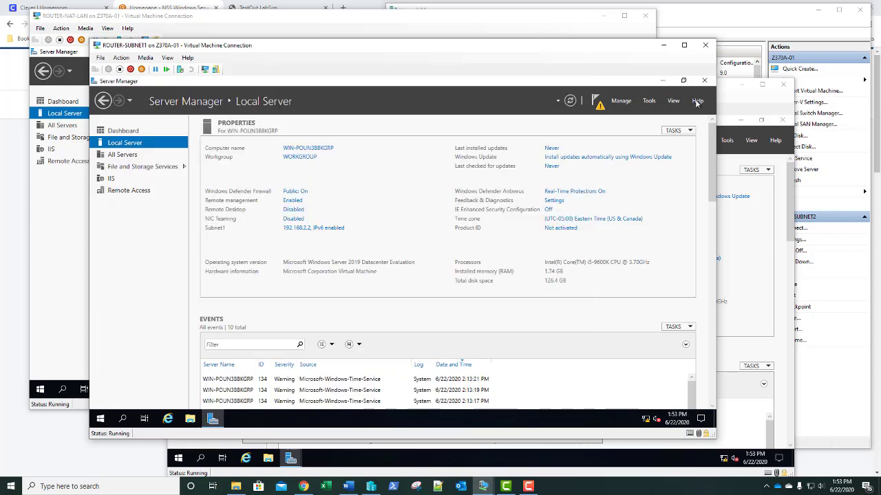
Step: On ROUTER-SUBNET2, enable the inbound firewall rule File and Printer Sharing (Echo Request - ICMPv4-In) in Windows Defender Firewall with Advanced Security and close it
{"action": "left_click", "coordinate": [744, 108]}
{"action": "left_click", "coordinate": [540, 434]}
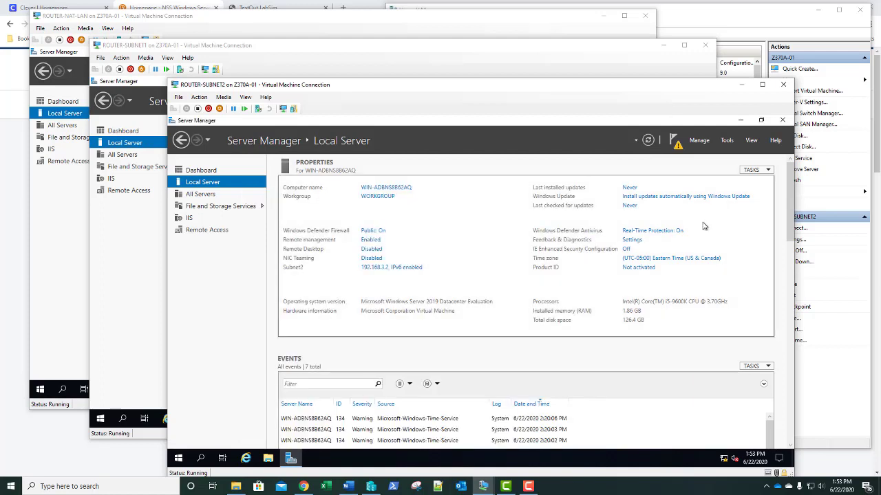
{"action": "left_click", "coordinate": [727, 141]}
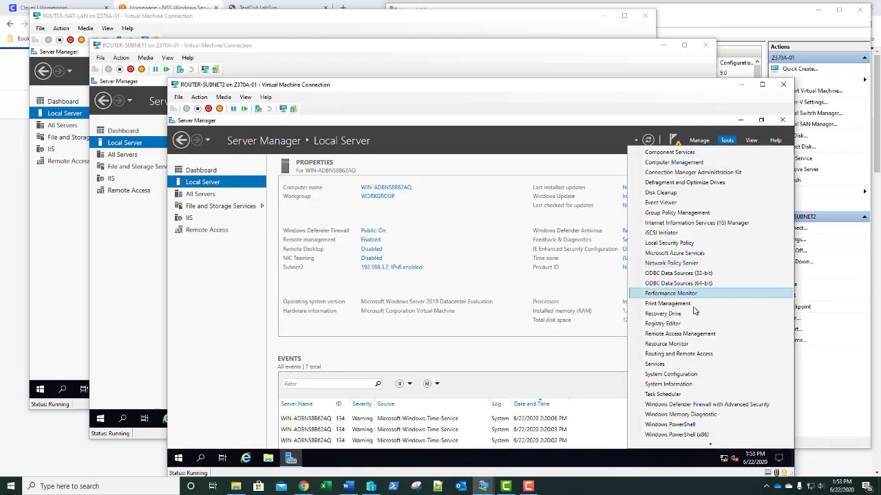
{"action": "scroll", "coordinate": [693, 344], "scroll_direction": "down", "scroll_amount": 1}
{"action": "left_click", "coordinate": [682, 391]}
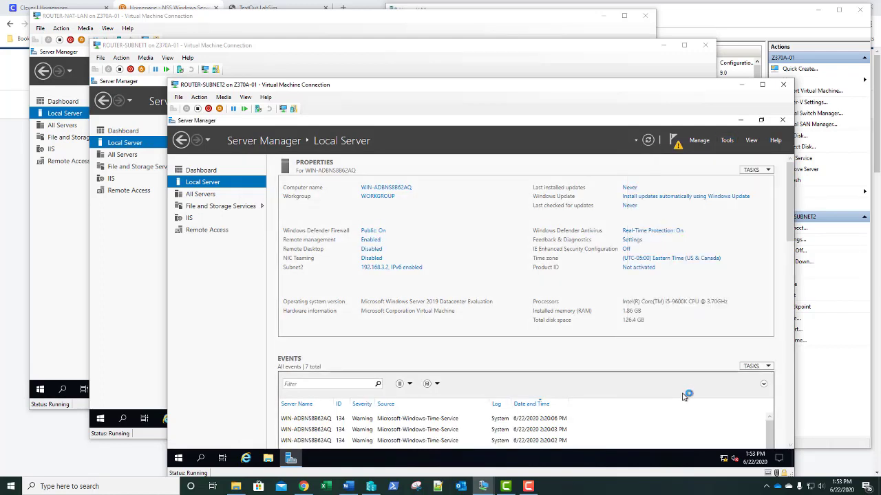
{"action": "left_click", "coordinate": [228, 167]}
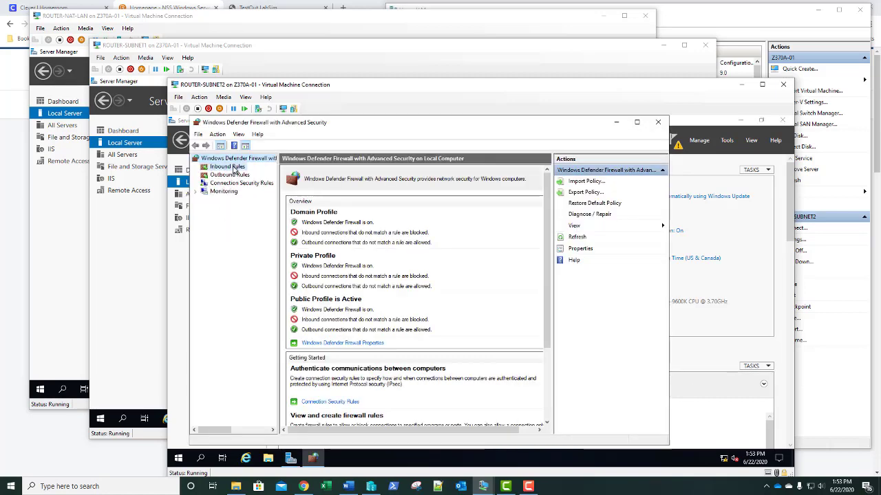
{"action": "scroll", "coordinate": [335, 331], "scroll_direction": "down", "scroll_amount": 12}
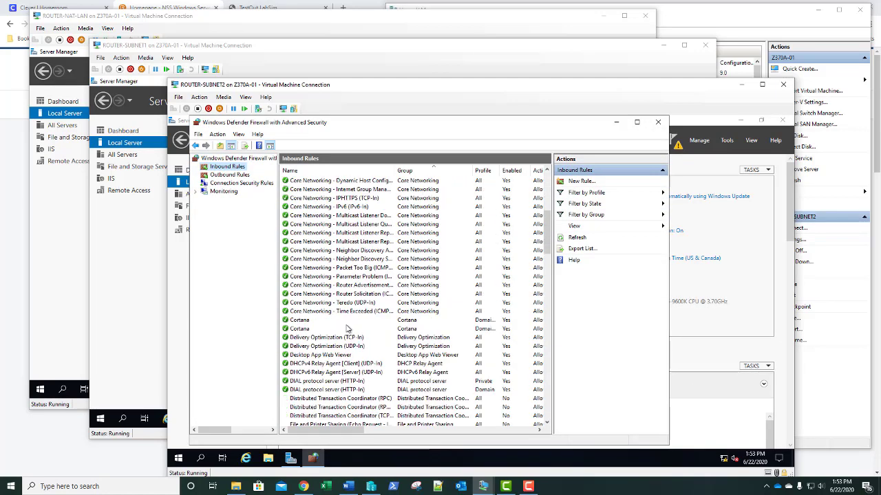
{"action": "right_click", "coordinate": [341, 373]}
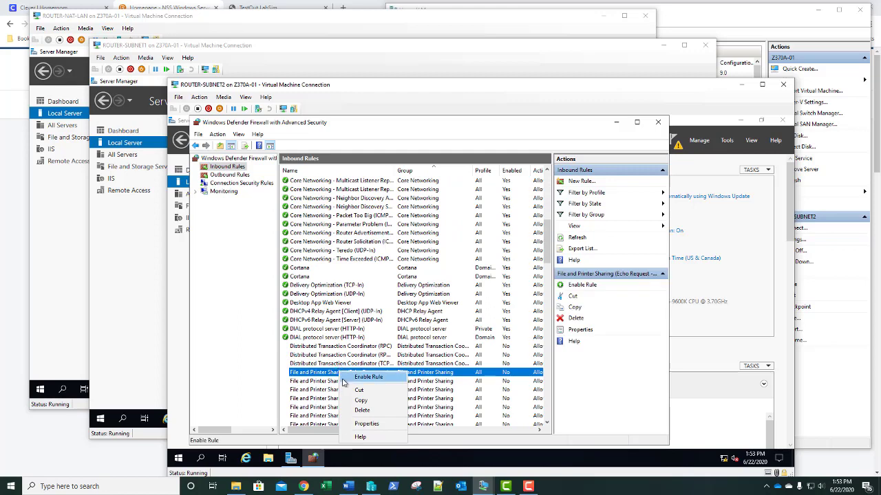
{"action": "left_click", "coordinate": [348, 379]}
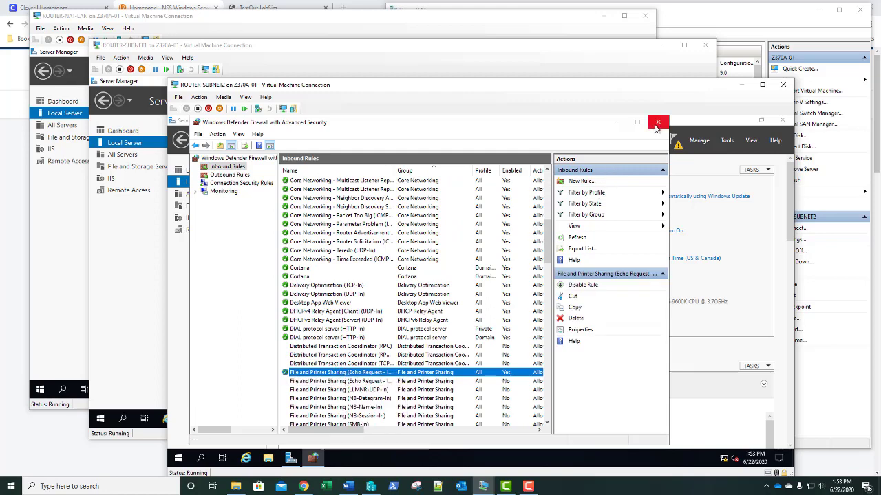
{"action": "left_click", "coordinate": [658, 122]}
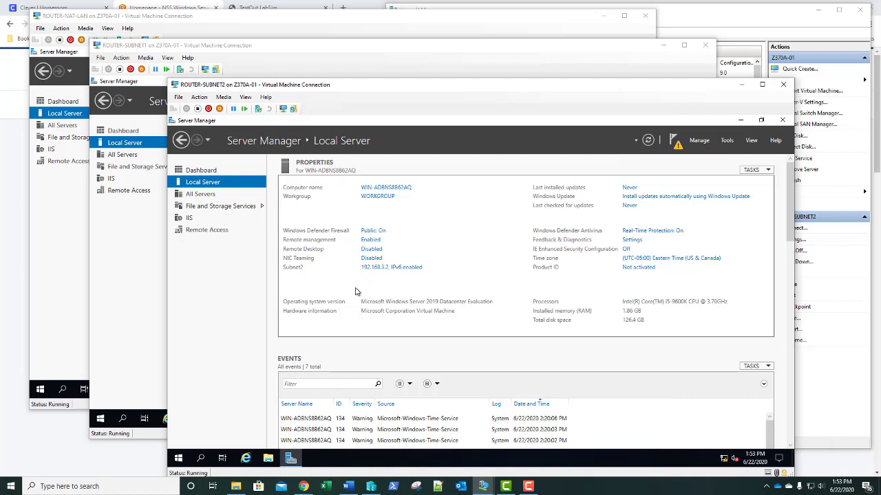
Step: On ROUTER-SUBNET2, open Windows PowerShell and ping 192.168.3.1 and 192.168.2.1 to test connectivity
{"action": "right_click", "coordinate": [183, 461]}
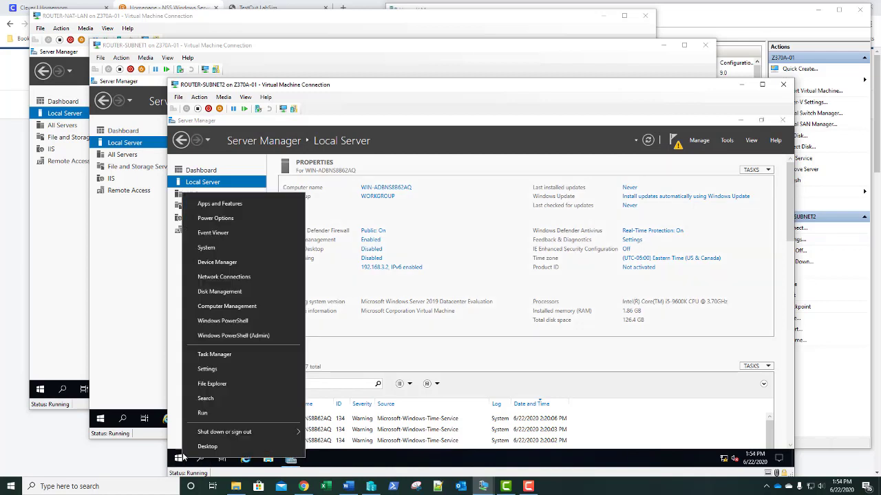
{"action": "left_click", "coordinate": [289, 318]}
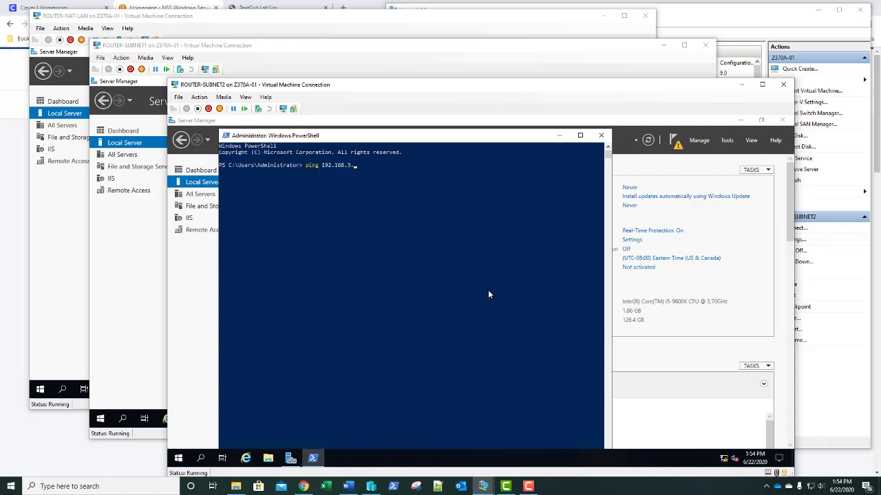
{"action": "type", "text": "1"}
{"action": "key", "text": "Return"}
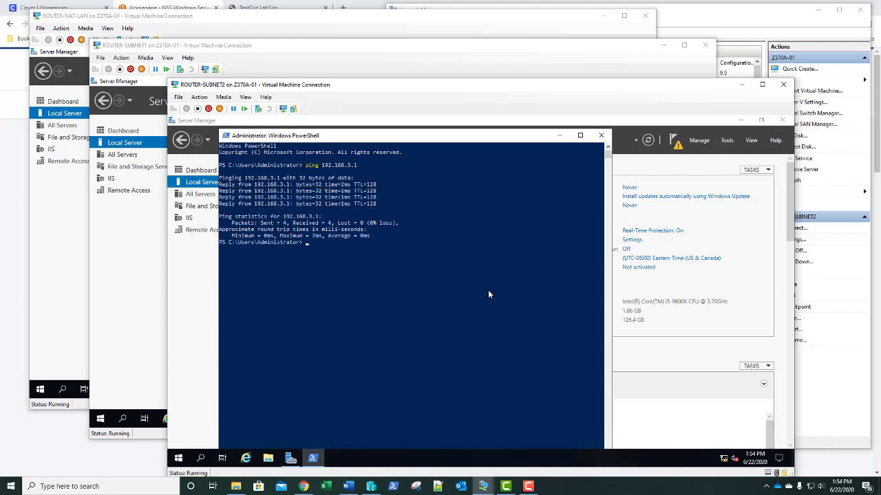
{"action": "key", "text": "Up"}
{"action": "key", "text": "Return"}
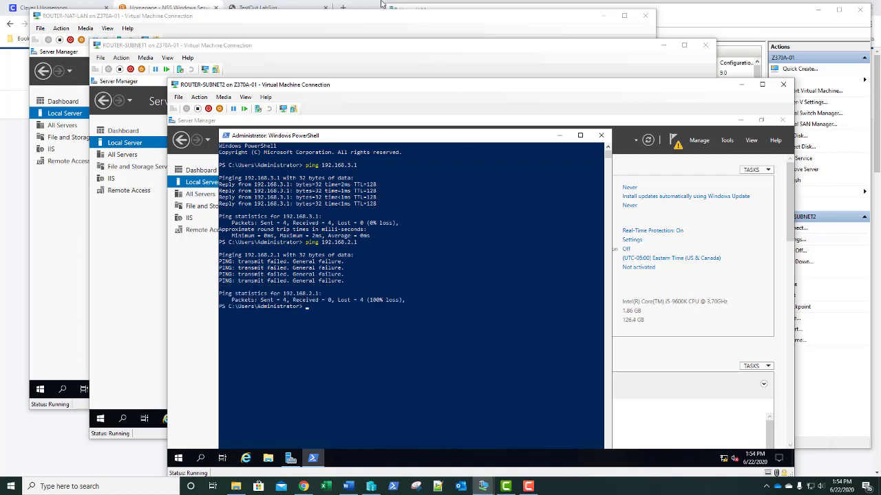
Step: On ROUTER-SUBNET1, open Windows PowerShell, ping 192.168.2.1 and 8.8.8.8 to test connectivity, and stop the second ping
{"action": "left_click", "coordinate": [139, 380]}
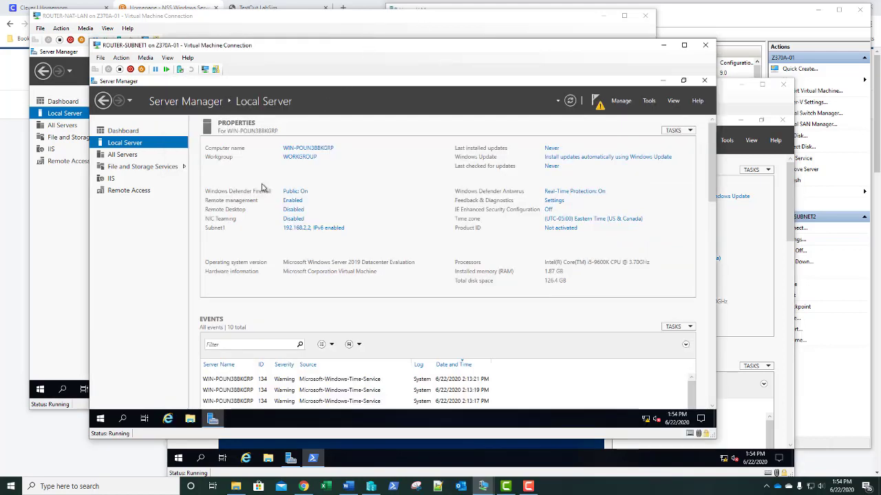
{"action": "right_click", "coordinate": [101, 420]}
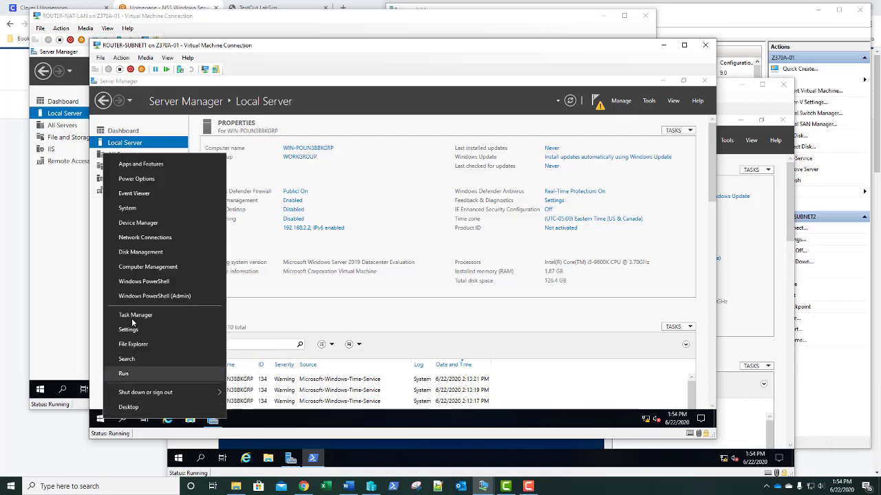
{"action": "left_click", "coordinate": [137, 282]}
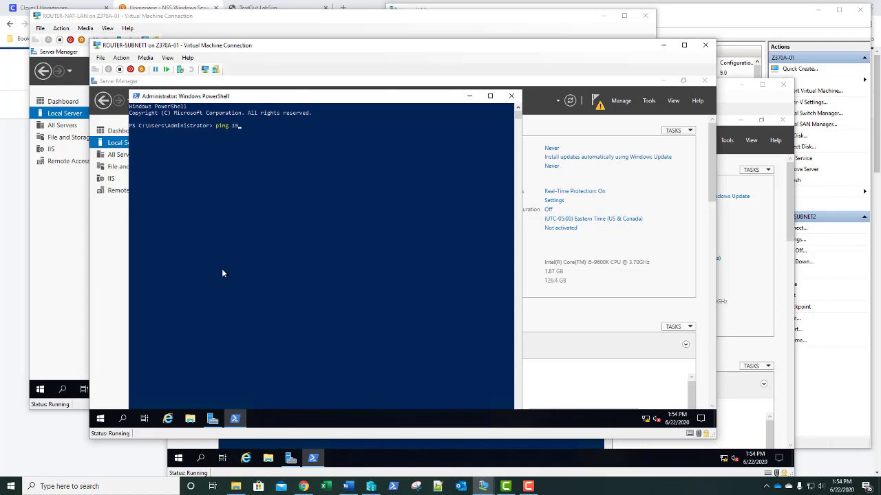
{"action": "type", "text": "ping 192.168.2.1"}
{"action": "key", "text": "Return"}
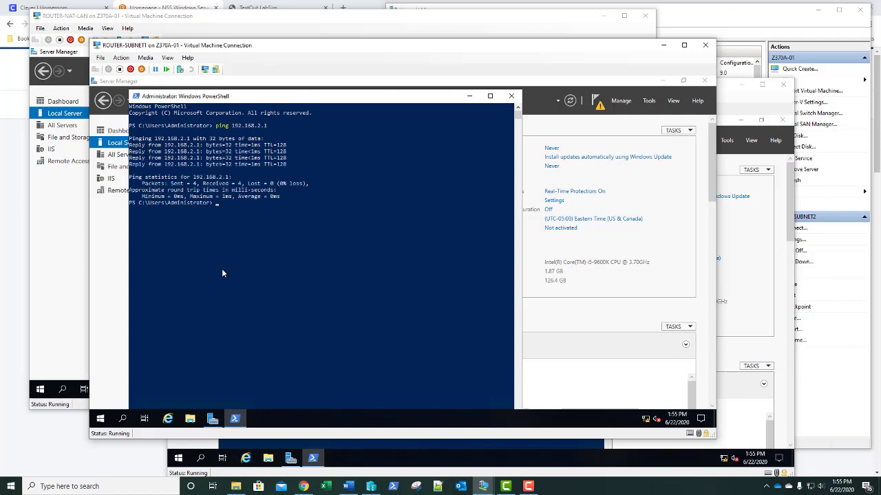
{"action": "type", "text": "ping 8.8.8.8"}
{"action": "key", "text": "Return"}
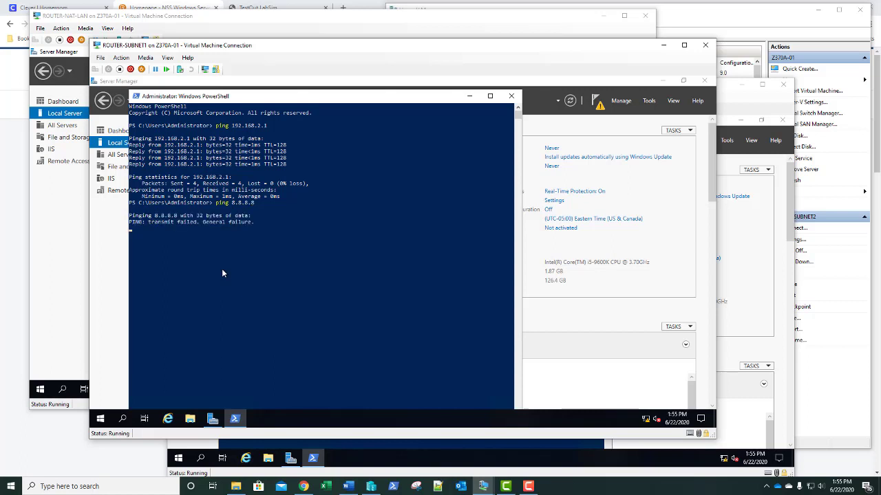
{"action": "key", "text": "ctrl+c"}
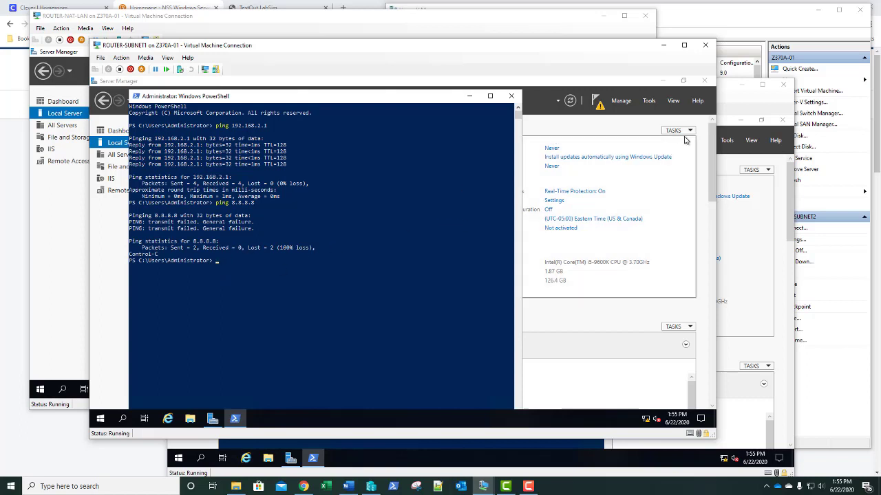
Step: On ROUTER-SUBNET2, configure and enable Routing and Remote Access on the local server using a custom configuration with LAN routing, and dismiss the firewall warning
{"action": "left_click", "coordinate": [739, 101]}
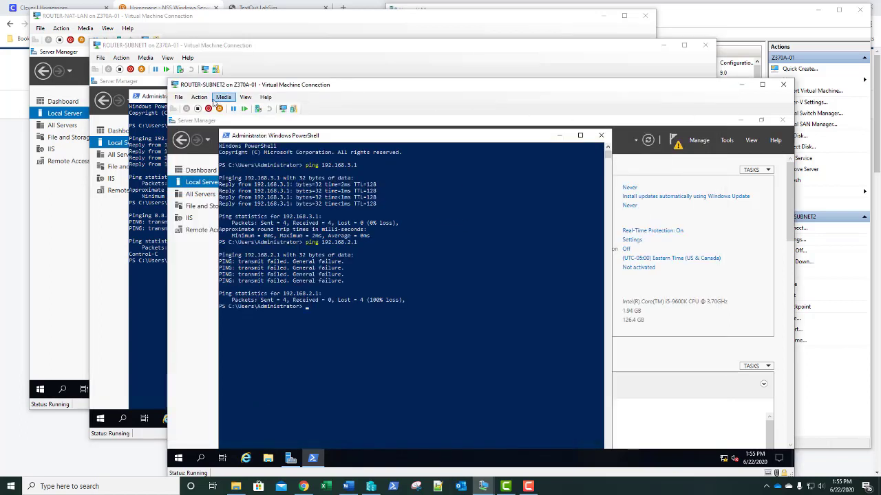
{"action": "left_click", "coordinate": [727, 145]}
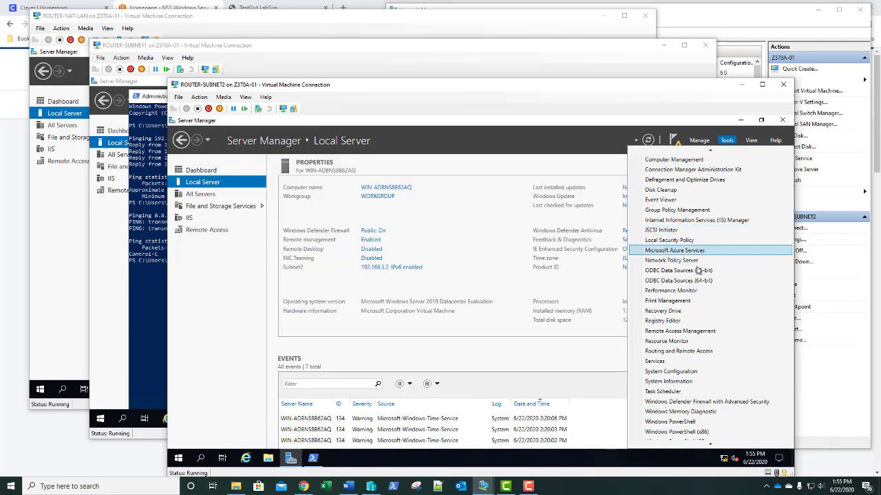
{"action": "left_click", "coordinate": [665, 352]}
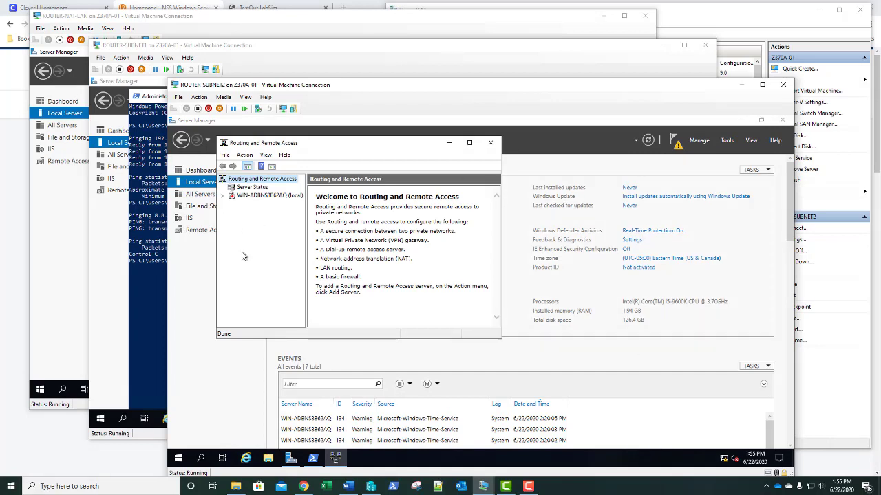
{"action": "right_click", "coordinate": [247, 195]}
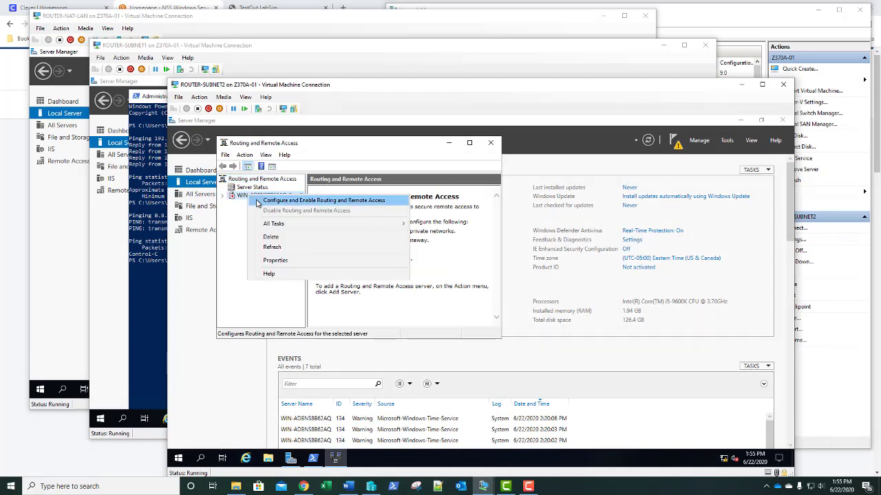
{"action": "left_click", "coordinate": [259, 201]}
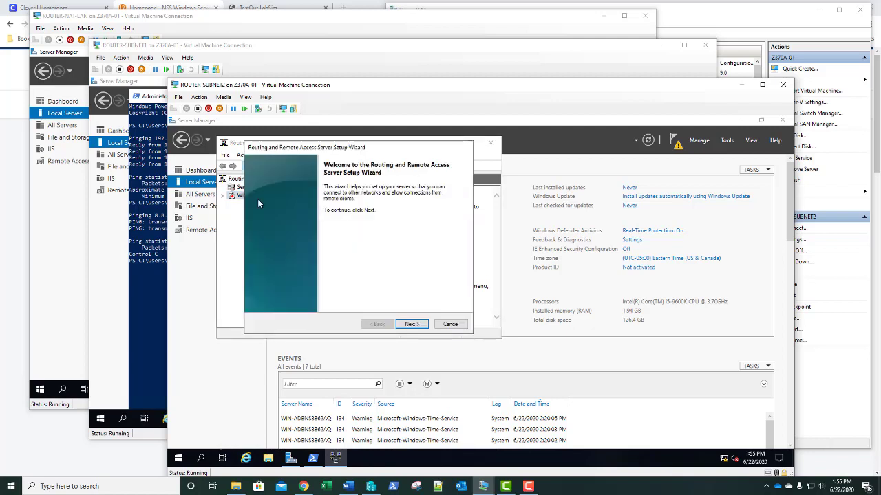
{"action": "left_click", "coordinate": [412, 324]}
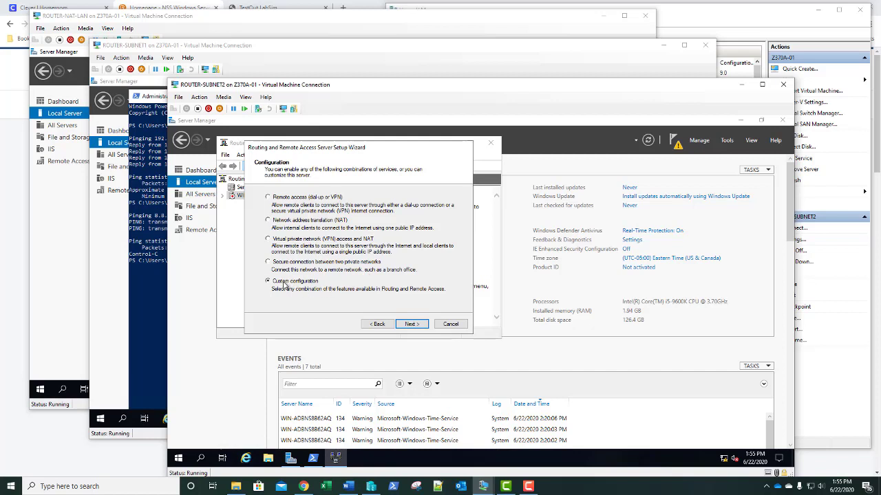
{"action": "left_click", "coordinate": [411, 324]}
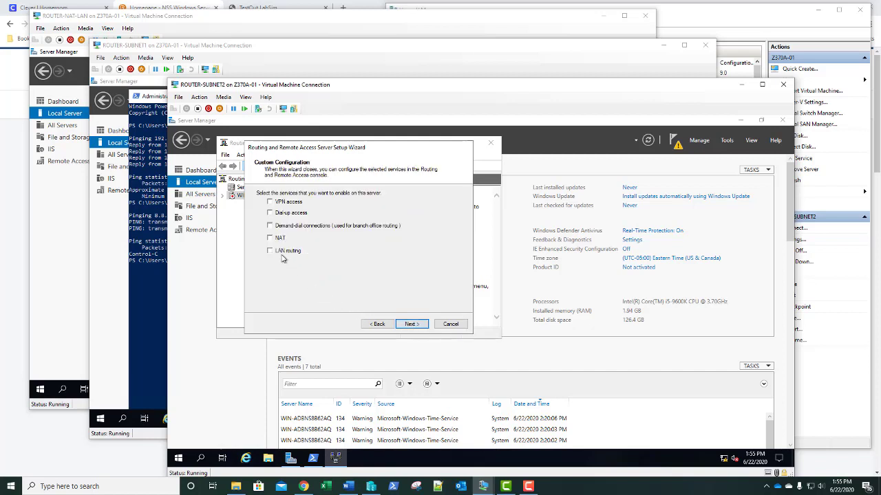
{"action": "left_click", "coordinate": [412, 325]}
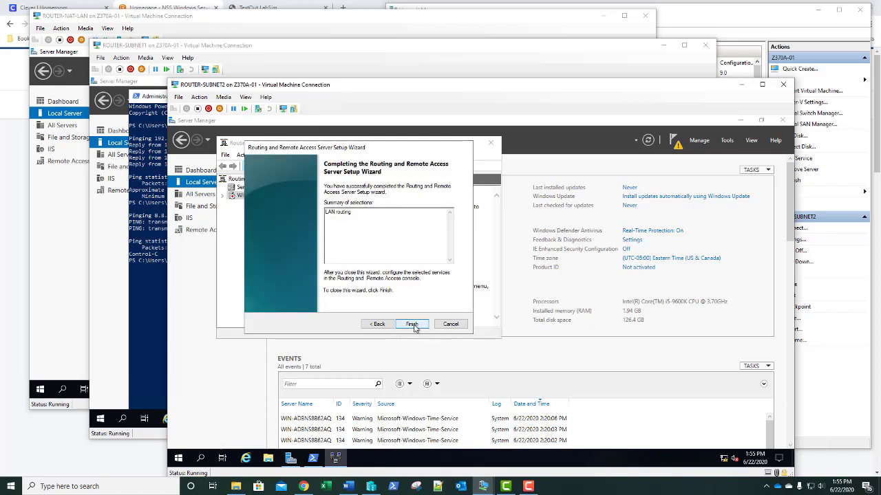
{"action": "left_click", "coordinate": [413, 325]}
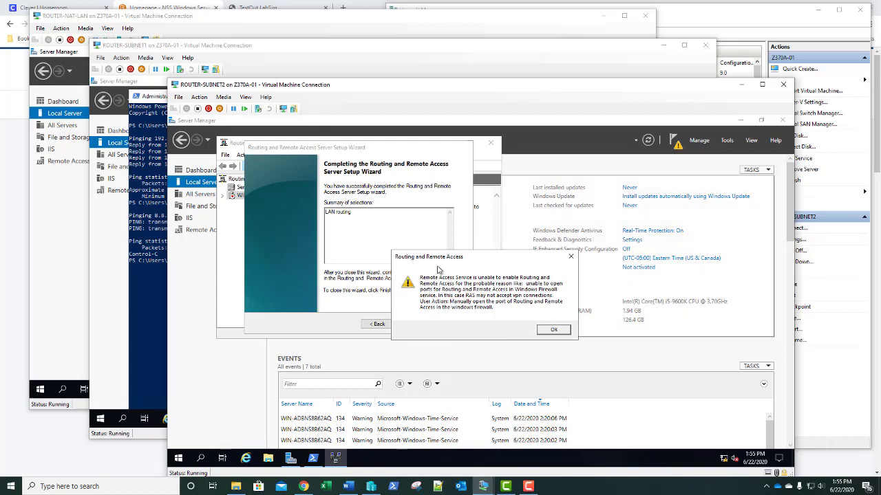
{"action": "left_click", "coordinate": [554, 330]}
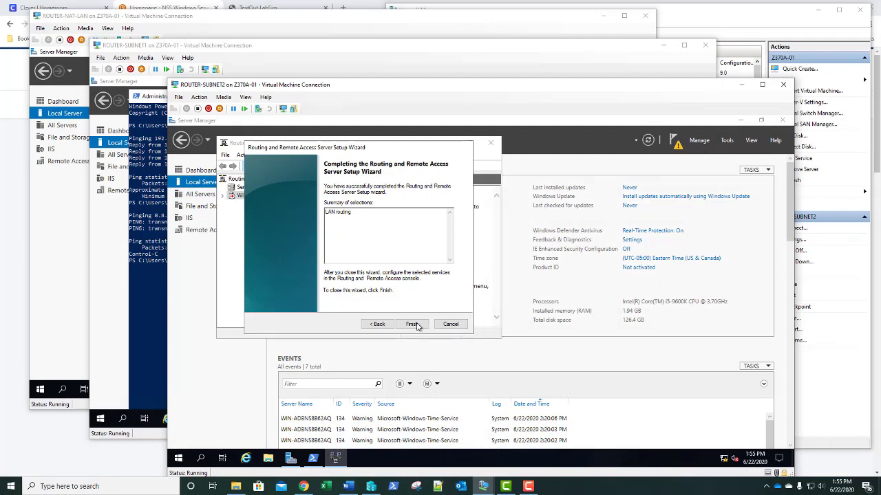
Step: On ROUTER-SUBNET1, close Windows PowerShell and open the Routing and Remote Access console
{"action": "left_click", "coordinate": [604, 72]}
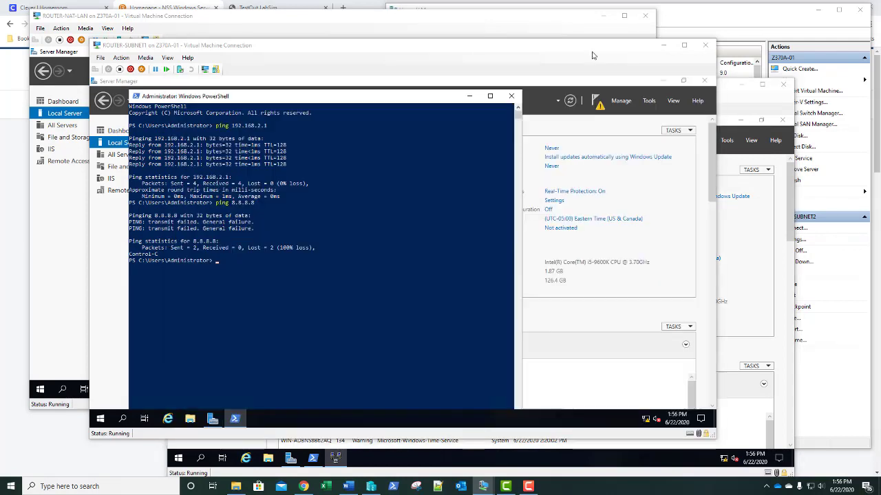
{"action": "left_click", "coordinate": [511, 96]}
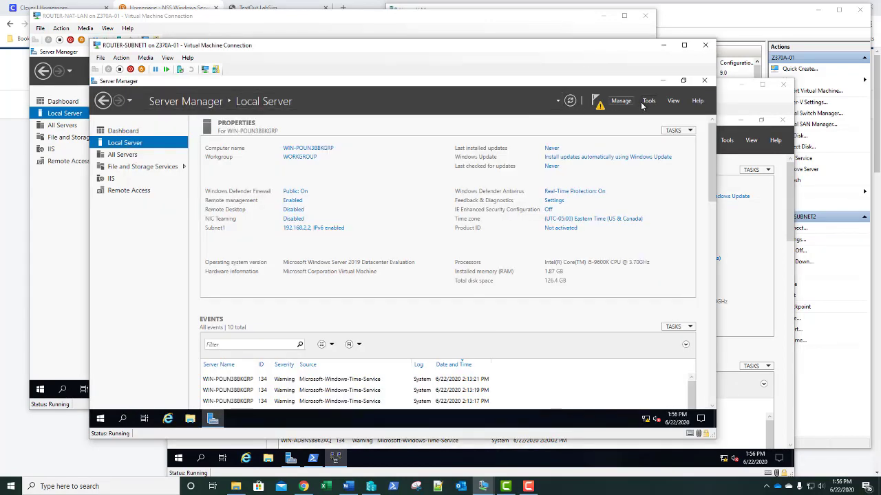
{"action": "left_click", "coordinate": [649, 100]}
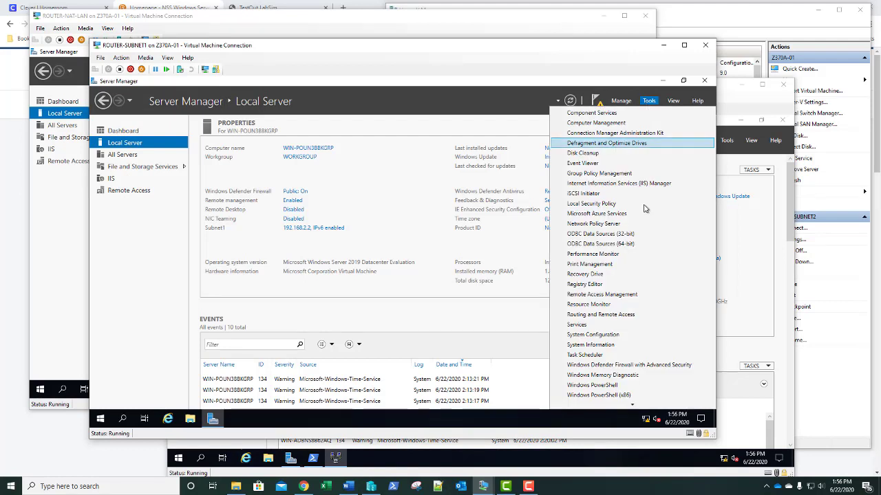
{"action": "left_click", "coordinate": [622, 314]}
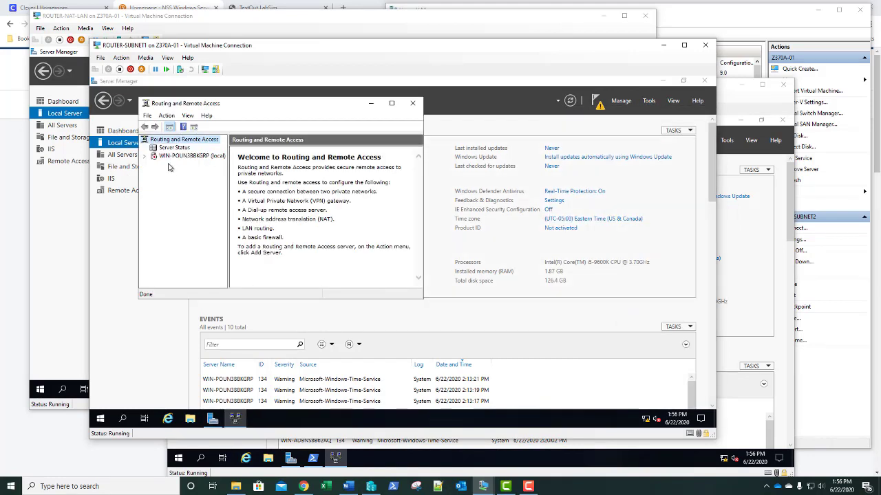
Step: Configure Routing and Remote Access on ROUTER-SUBNET1's local server using a custom configuration with LAN routing, and dismiss the firewall warning
{"action": "right_click", "coordinate": [168, 157]}
{"action": "left_click", "coordinate": [176, 160]}
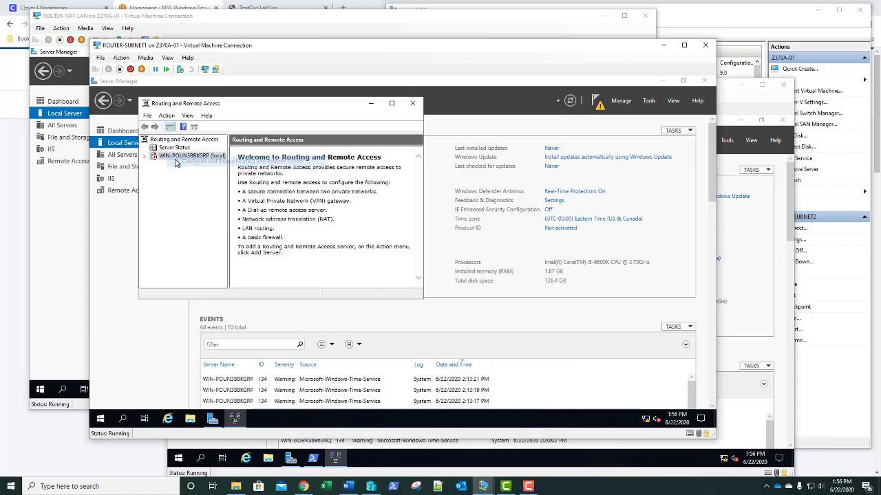
{"action": "left_click", "coordinate": [337, 284]}
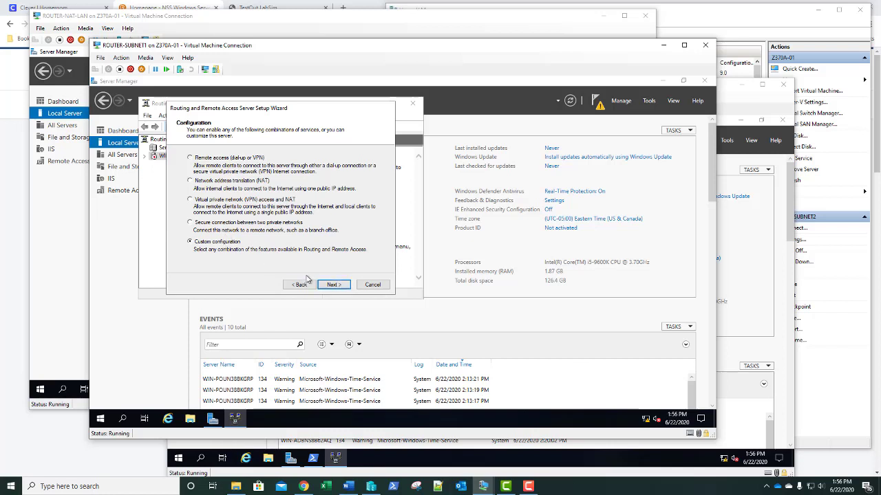
{"action": "left_click", "coordinate": [333, 285]}
{"action": "left_click", "coordinate": [218, 214]}
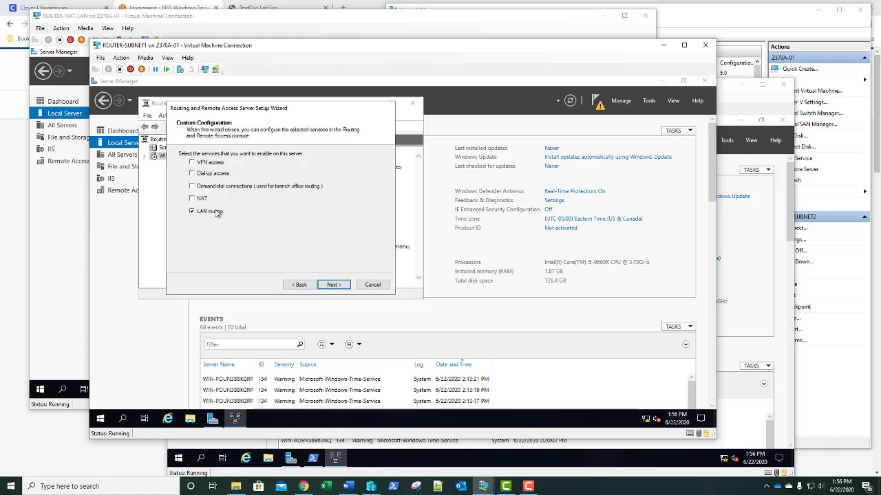
{"action": "left_click", "coordinate": [347, 285]}
{"action": "left_click", "coordinate": [347, 286]}
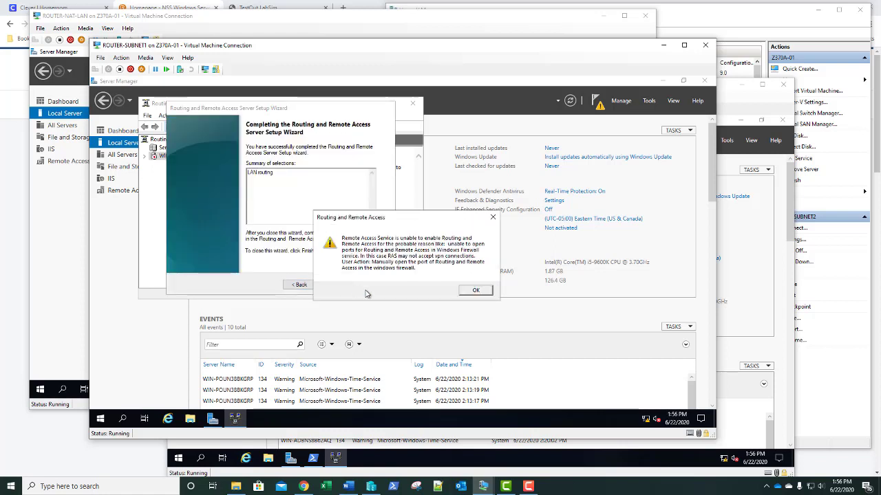
{"action": "left_click", "coordinate": [473, 293]}
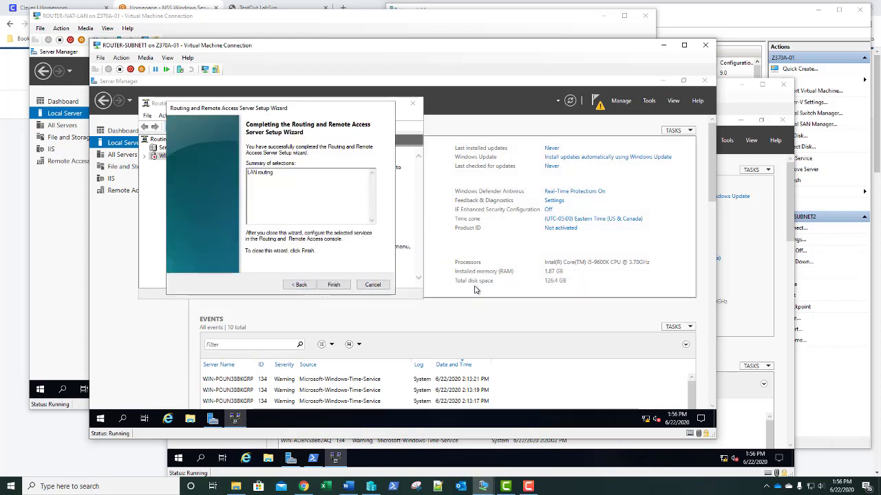
Step: Start the Routing and Remote Access service on ROUTER-SUBNET2 and on ROUTER-SUBNET1
{"action": "left_click", "coordinate": [729, 101]}
{"action": "left_click", "coordinate": [375, 265]}
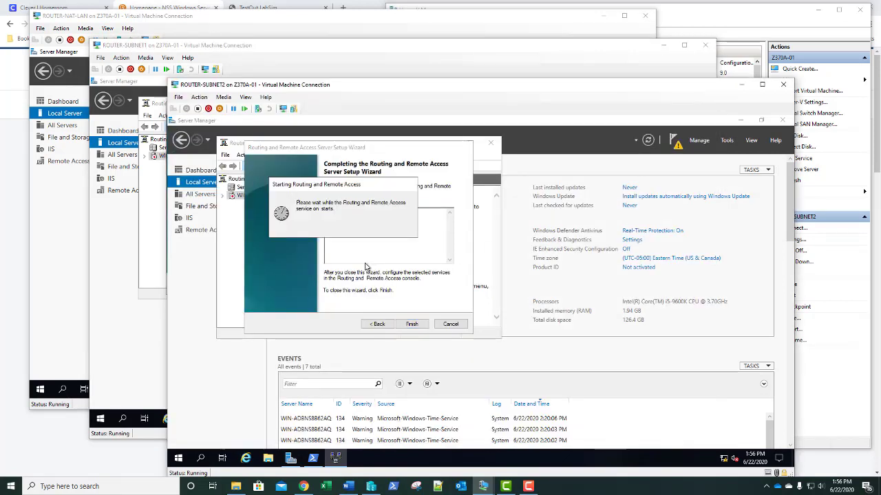
{"action": "left_click", "coordinate": [388, 52]}
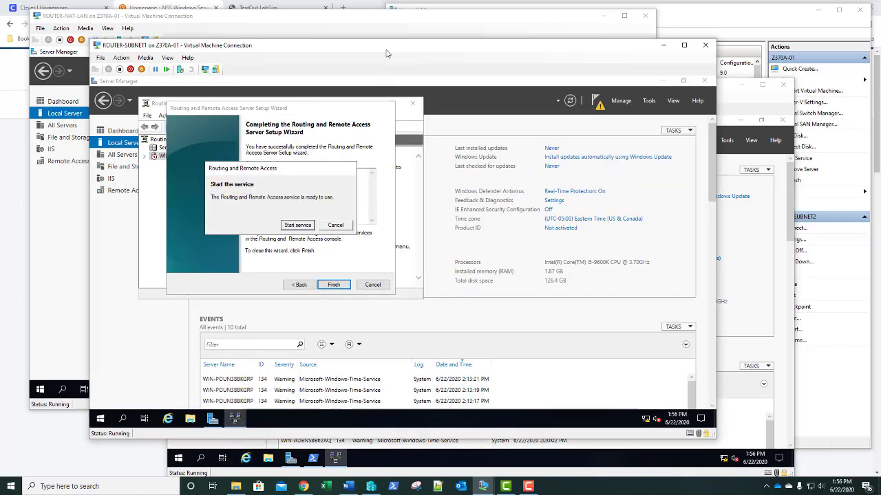
{"action": "left_click", "coordinate": [302, 226]}
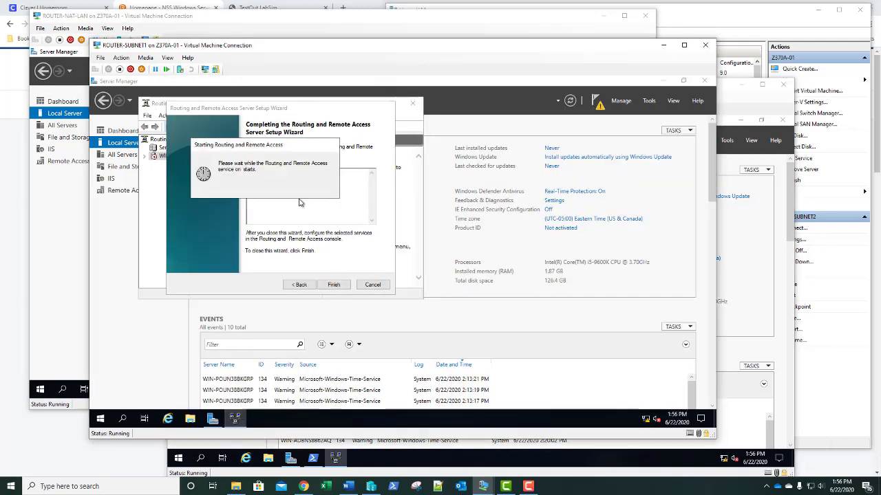
Step: Switch to ROUTER-NAT-LAN and open its Routing and Remote Access console
{"action": "left_click", "coordinate": [270, 21]}
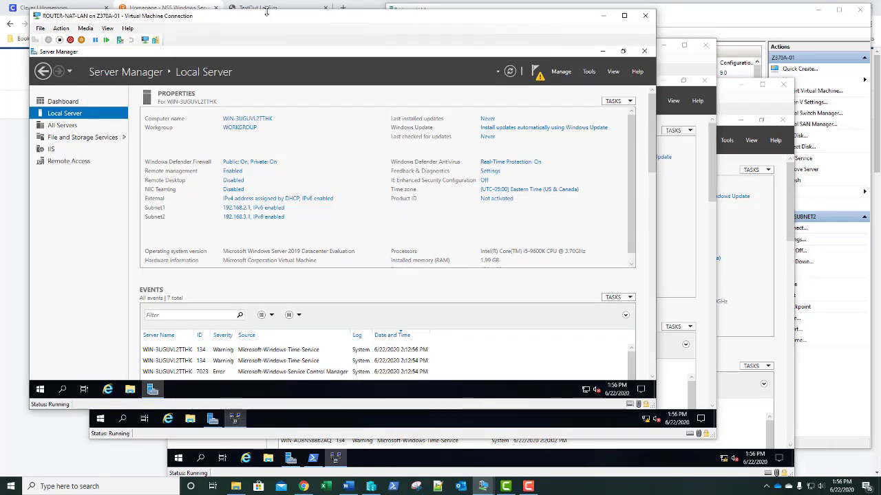
{"action": "left_click", "coordinate": [589, 73]}
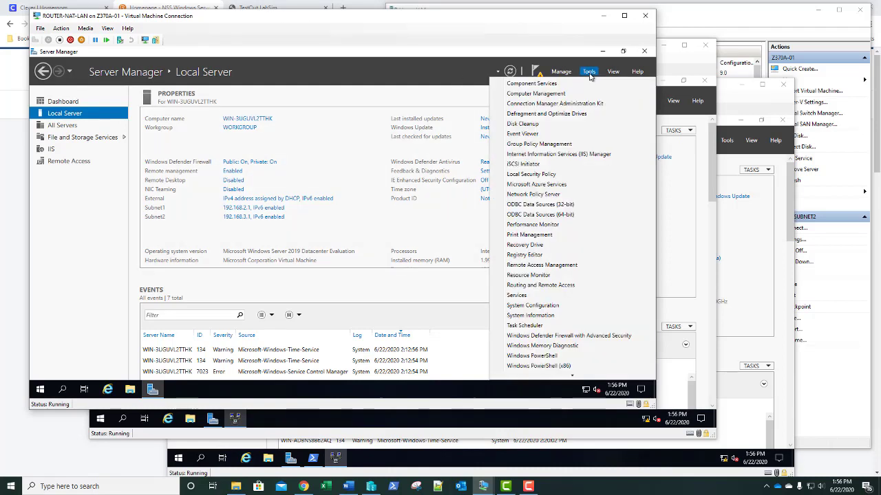
{"action": "left_click", "coordinate": [541, 285]}
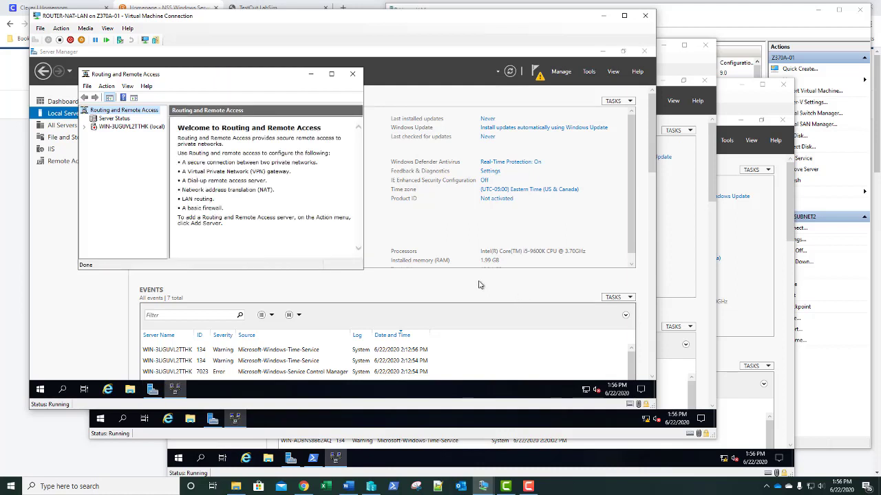
Step: Configure Routing and Remote Access on ROUTER-NAT-LAN's local server using a custom configuration with NAT and LAN routing, and dismiss the firewall warning
{"action": "right_click", "coordinate": [103, 128]}
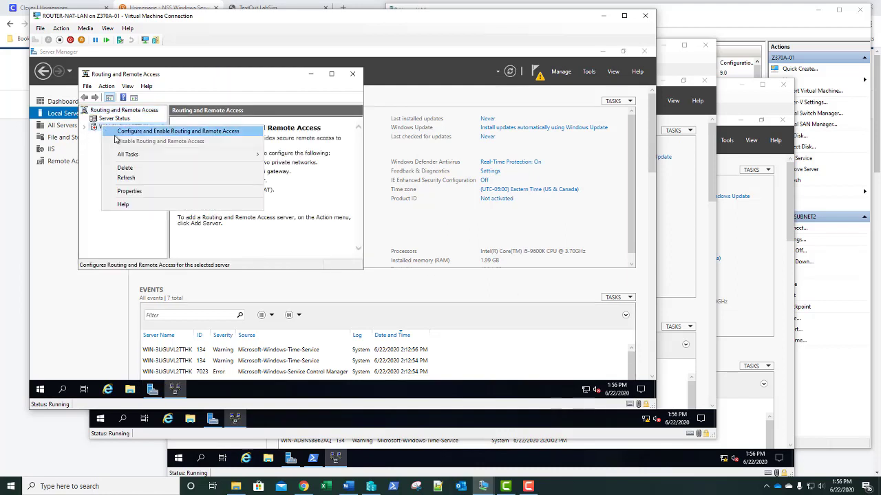
{"action": "left_click", "coordinate": [116, 135]}
{"action": "left_click", "coordinate": [282, 255]}
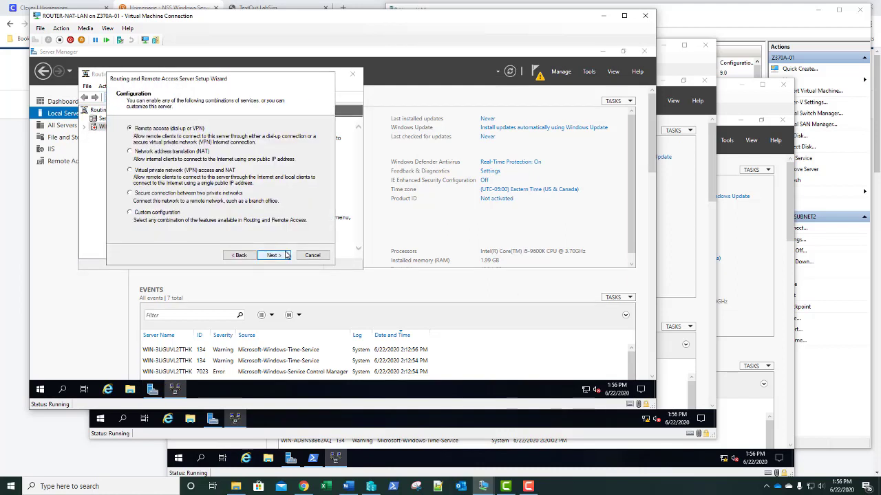
{"action": "left_click", "coordinate": [174, 212]}
{"action": "left_click", "coordinate": [265, 256]}
{"action": "left_click", "coordinate": [132, 169]}
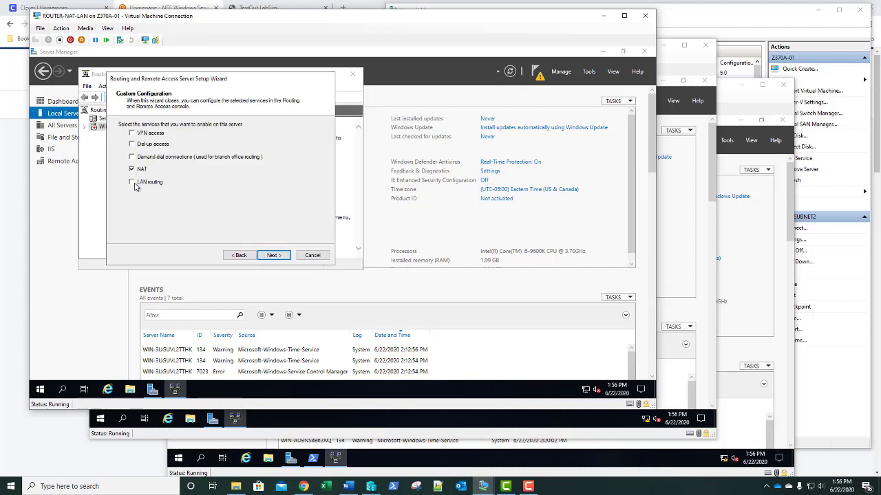
{"action": "left_click", "coordinate": [135, 184]}
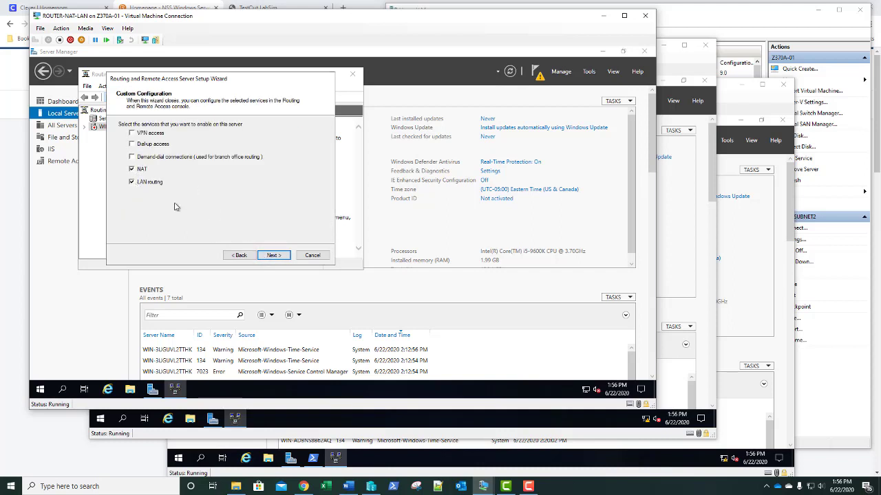
{"action": "left_click", "coordinate": [269, 256]}
{"action": "left_click", "coordinate": [268, 256]}
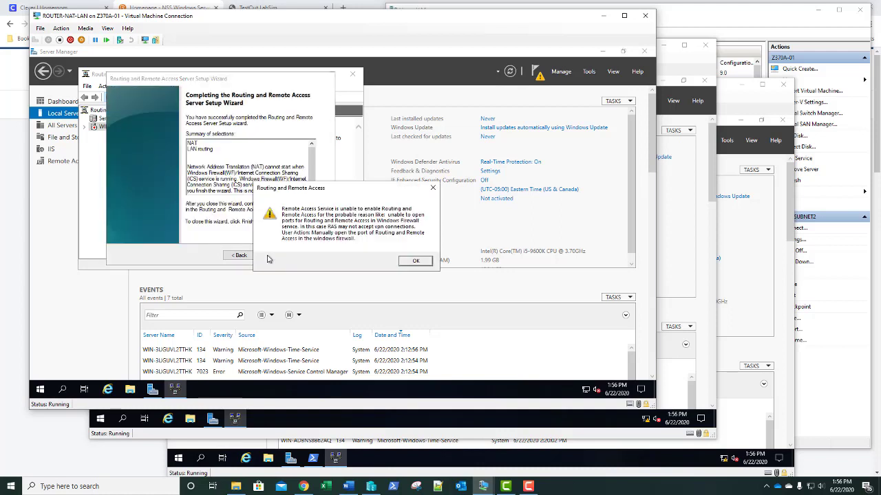
{"action": "left_click", "coordinate": [407, 266]}
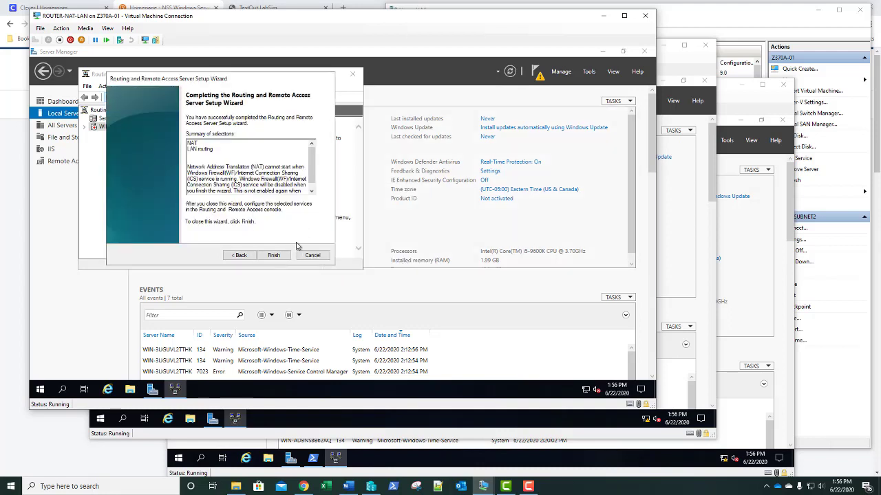
Step: On ROUTER-SUBNET2, enlarge the Routing and Remote Access window and add the IPv4 routing protocol RIP Version 2 for Internet Protocol
{"action": "left_click", "coordinate": [750, 96]}
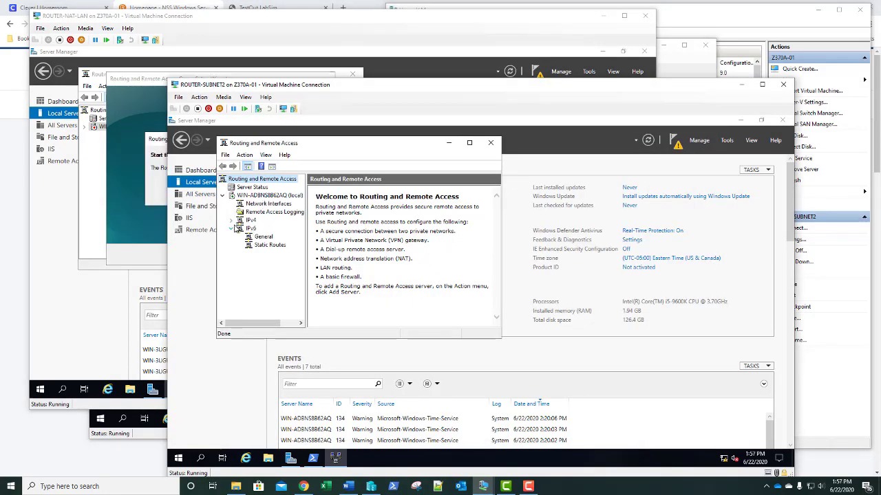
{"action": "left_click", "coordinate": [232, 220]}
{"action": "left_click", "coordinate": [263, 229]}
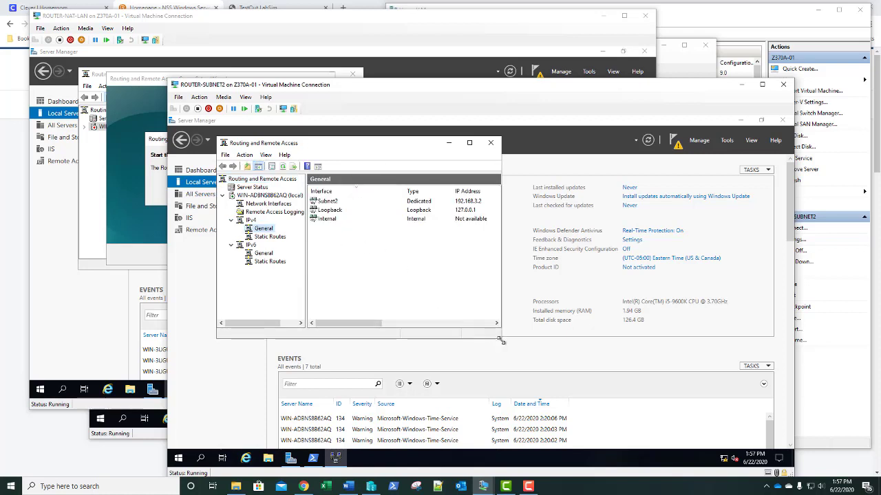
{"action": "left_click_drag", "start_coordinate": [501, 339], "coordinate": [648, 390]}
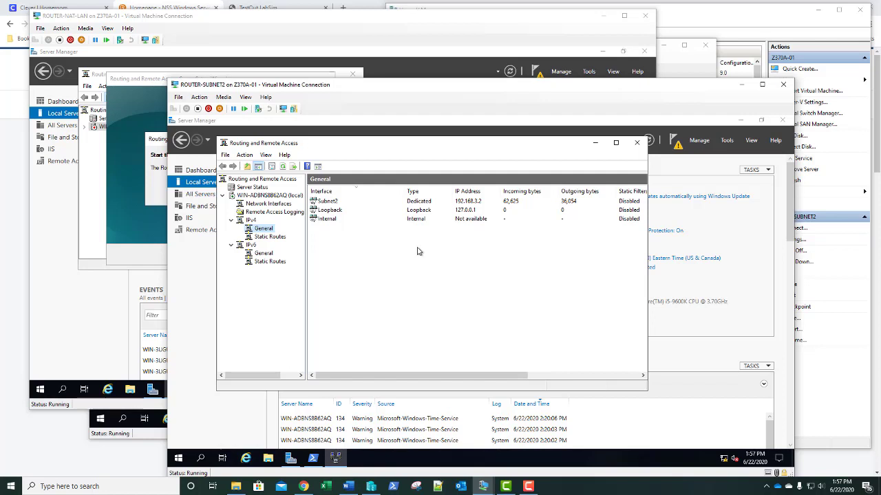
{"action": "right_click", "coordinate": [262, 230]}
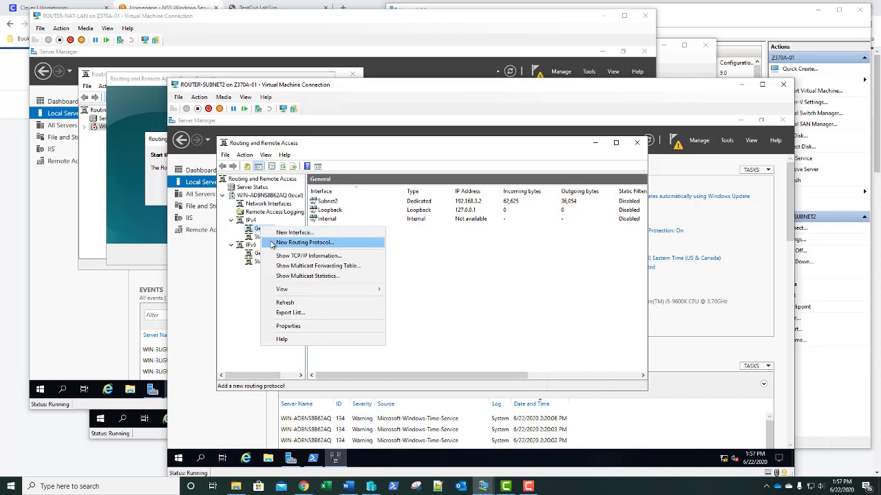
{"action": "left_click", "coordinate": [274, 243]}
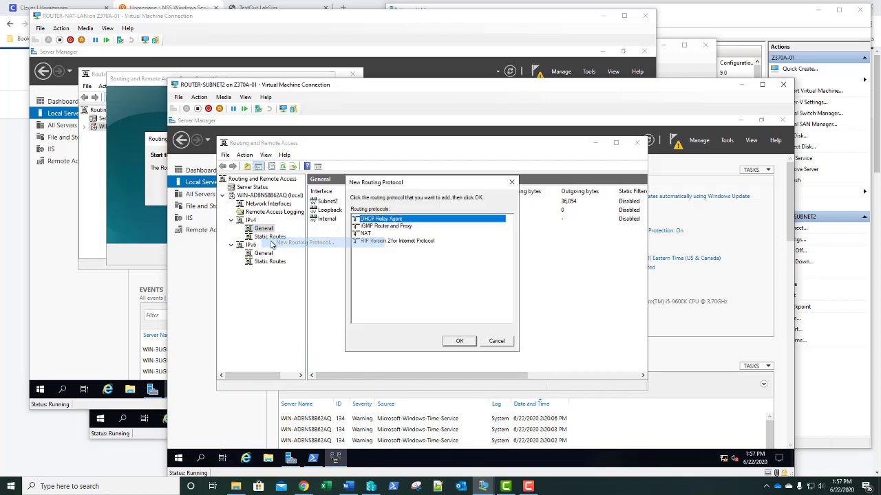
{"action": "left_click", "coordinate": [362, 242]}
{"action": "left_click", "coordinate": [460, 342]}
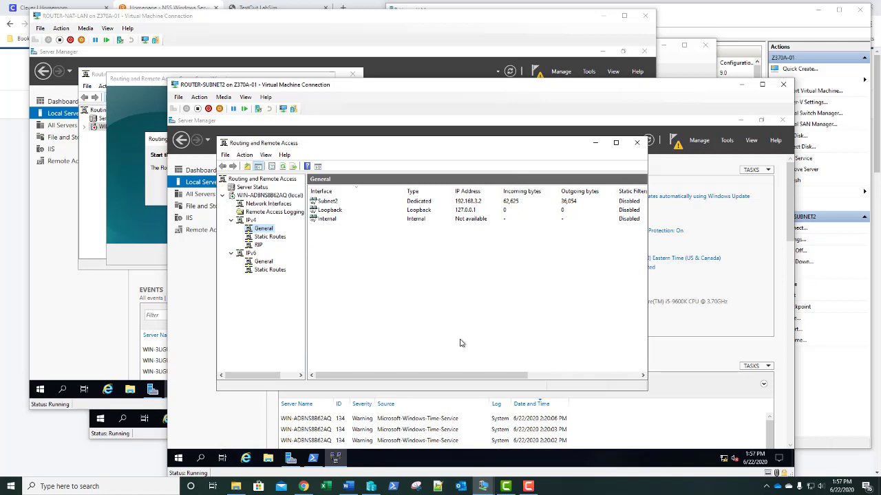
Step: Add the Subnet2 interface to RIP on ROUTER-SUBNET2, keeping the default RIP properties
{"action": "left_click", "coordinate": [258, 245]}
{"action": "right_click", "coordinate": [362, 254]}
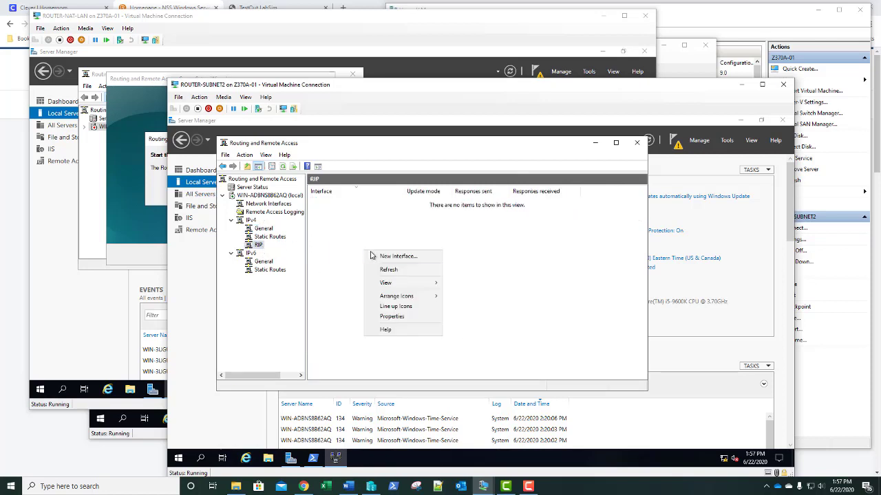
{"action": "left_click", "coordinate": [375, 257]}
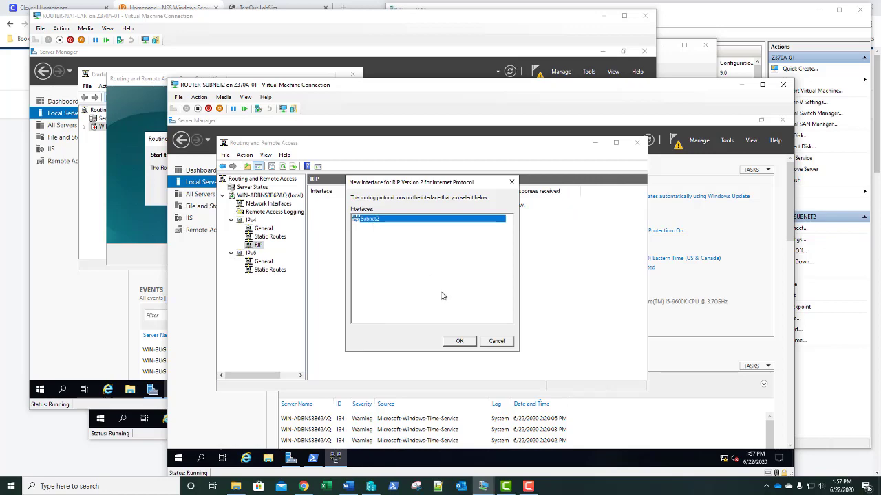
{"action": "left_click", "coordinate": [459, 341]}
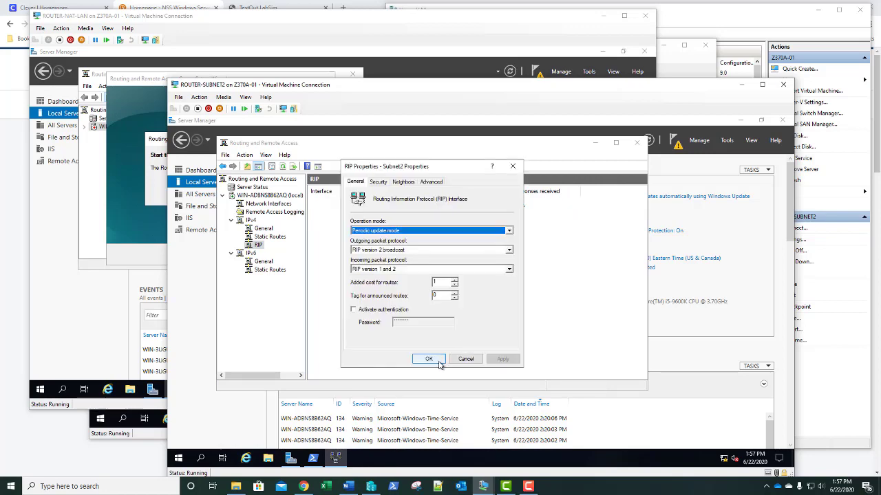
{"action": "left_click", "coordinate": [439, 361]}
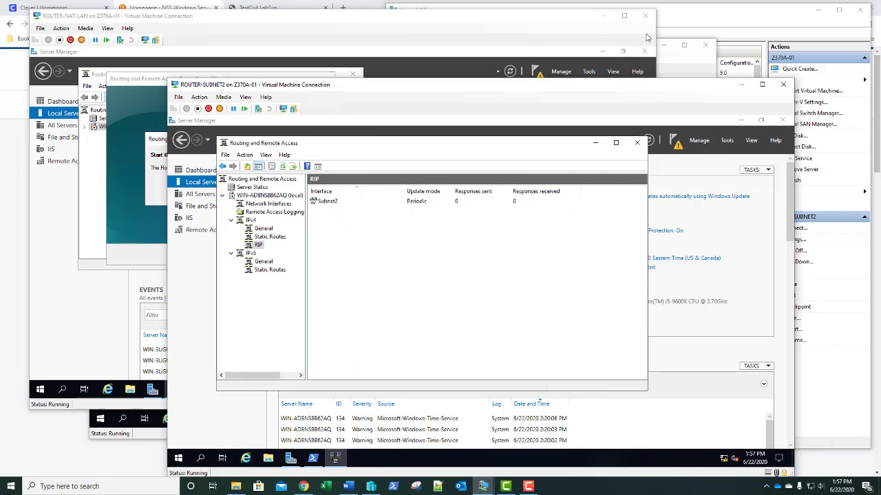
Step: On ROUTER-SUBNET1, add RIP Version 2 for Internet Protocol as a new IPv4 routing protocol
{"action": "left_click", "coordinate": [672, 64]}
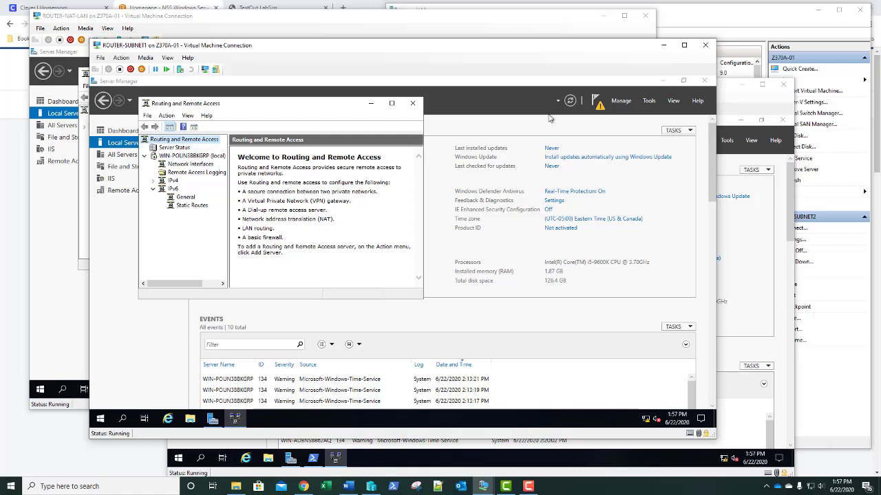
{"action": "left_click", "coordinate": [153, 181]}
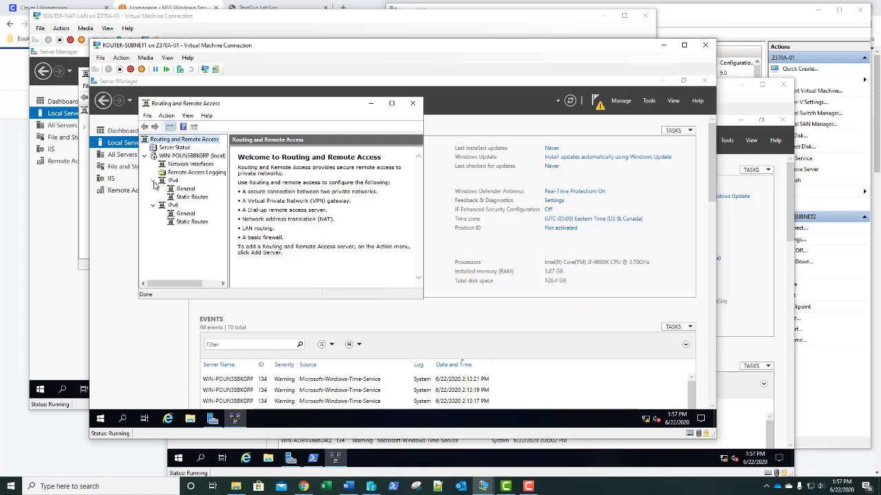
{"action": "right_click", "coordinate": [178, 192]}
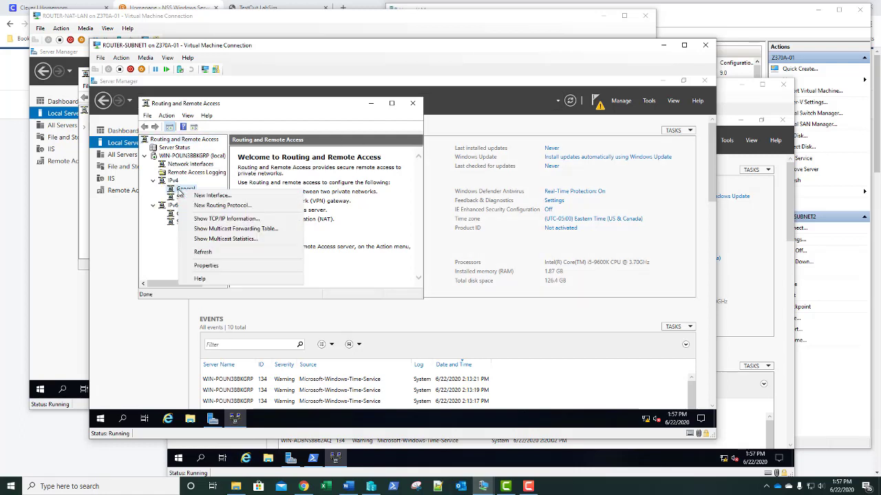
{"action": "left_click", "coordinate": [193, 206]}
{"action": "double_click", "coordinate": [216, 175]}
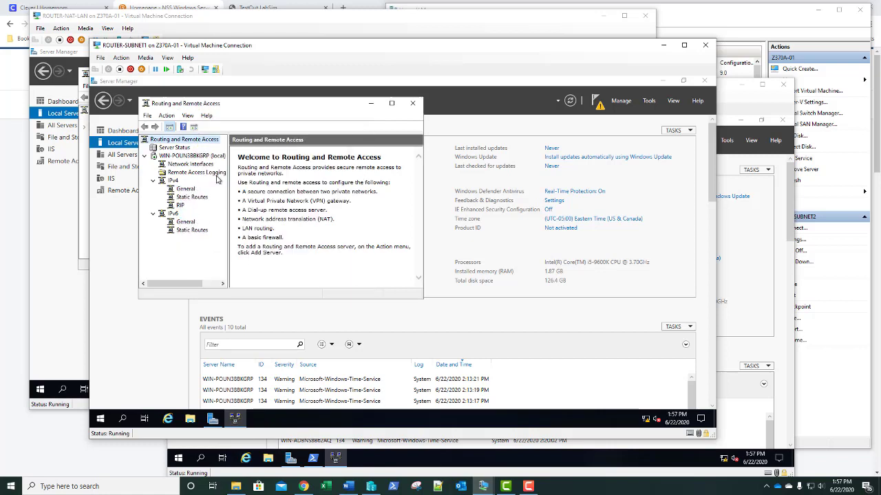
Step: Add the Subnet1 interface to RIP on ROUTER-SUBNET1 with default properties, and show the general IPv4 interface list in an enlarged window
{"action": "left_click", "coordinate": [181, 205]}
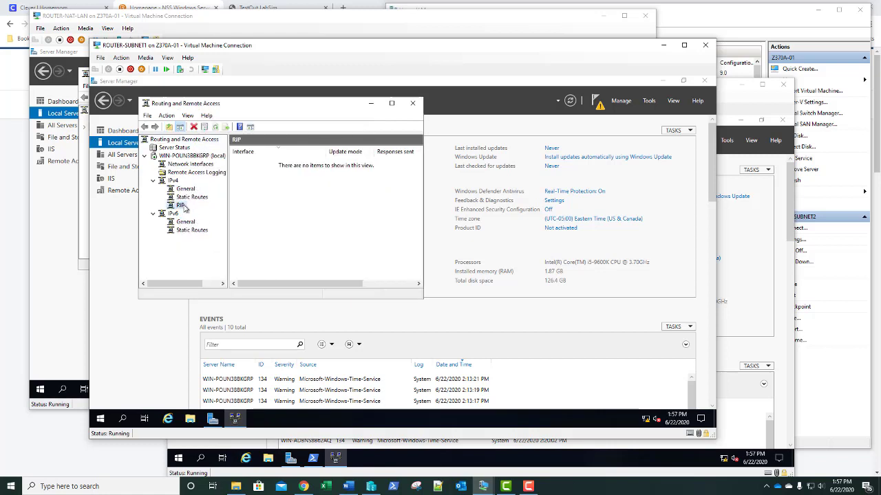
{"action": "right_click", "coordinate": [271, 223]}
{"action": "left_click", "coordinate": [296, 226]}
{"action": "left_click", "coordinate": [308, 275]}
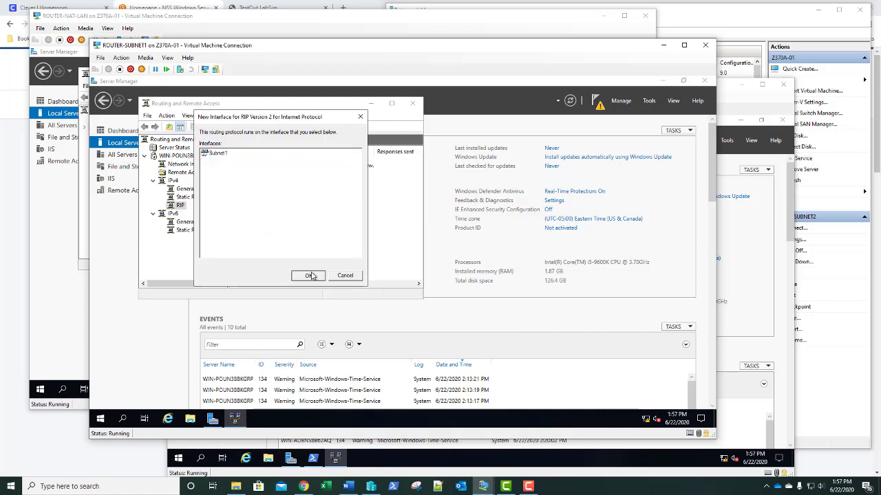
{"action": "left_click", "coordinate": [281, 292]}
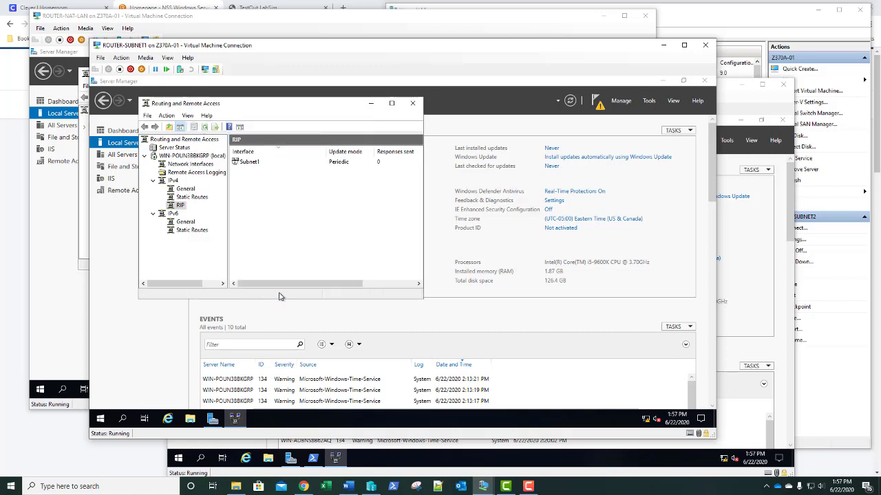
{"action": "left_click", "coordinate": [184, 189]}
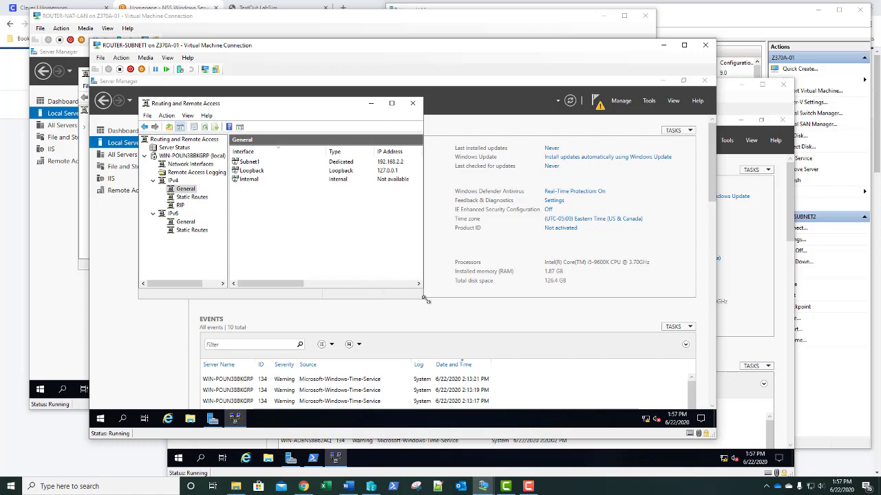
{"action": "left_click_drag", "start_coordinate": [424, 300], "coordinate": [619, 325]}
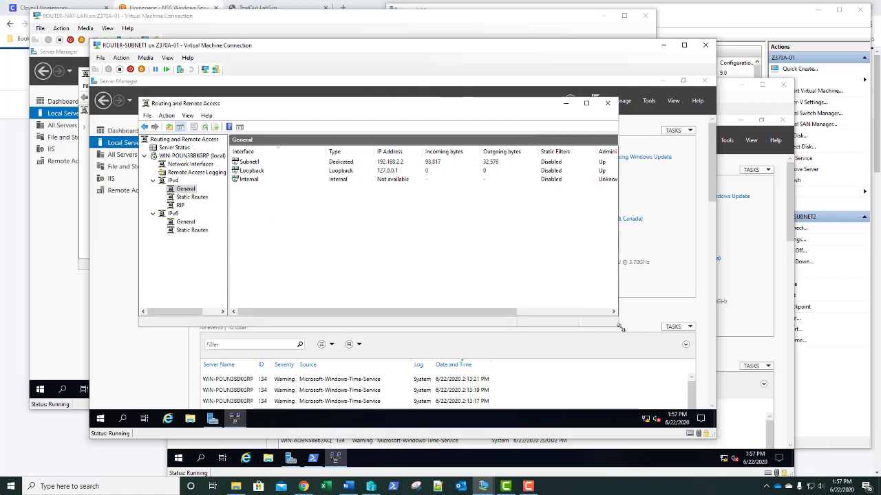
Step: Switch to ROUTER-NAT-LAN, start the Routing and Remote Access service and enlarge its console window
{"action": "left_click", "coordinate": [231, 19]}
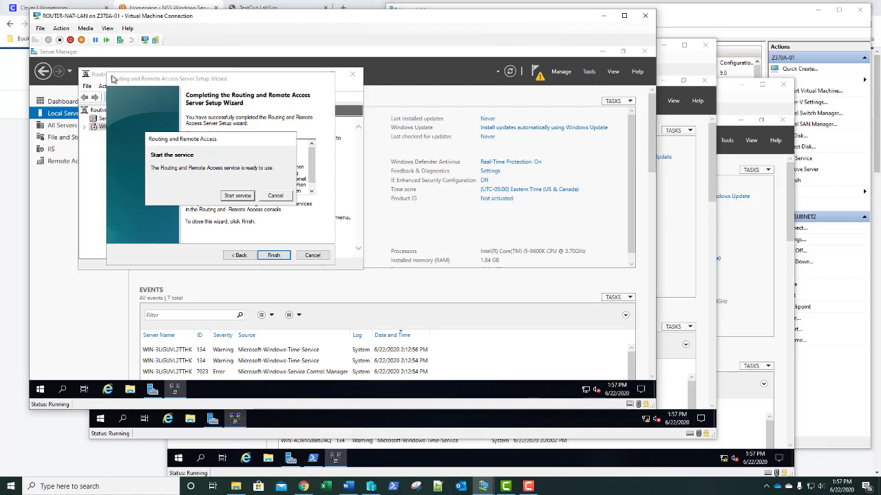
{"action": "left_click", "coordinate": [238, 195]}
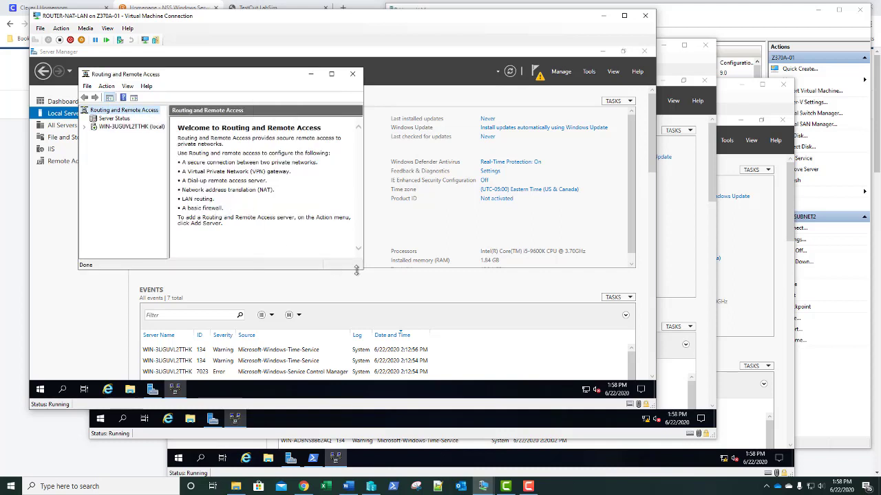
{"action": "left_click_drag", "start_coordinate": [361, 271], "coordinate": [551, 359]}
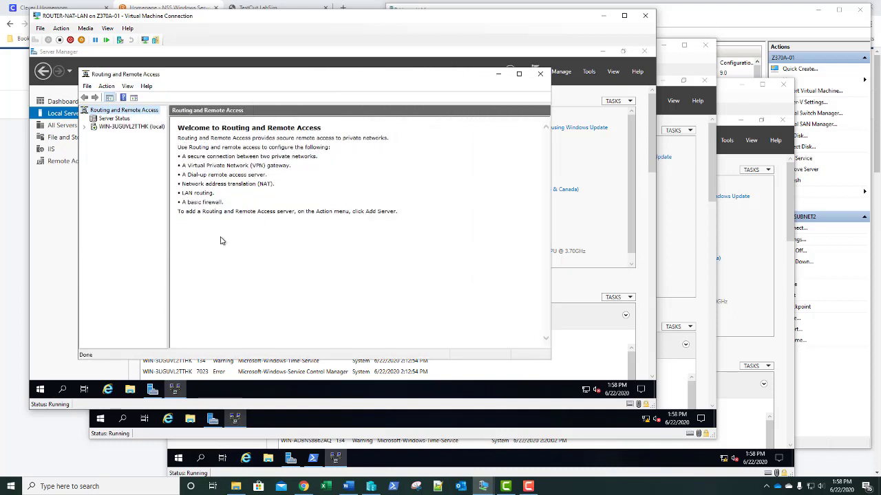
Step: Add the External interface to IPv4 NAT on ROUTER-NAT-LAN as a public interface connected to the Internet, with NAT enabled
{"action": "left_click", "coordinate": [85, 127]}
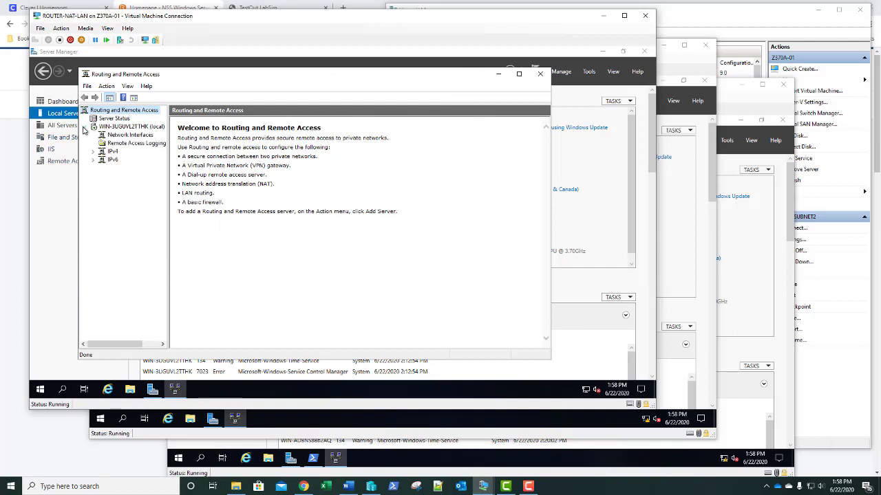
{"action": "left_click", "coordinate": [94, 151]}
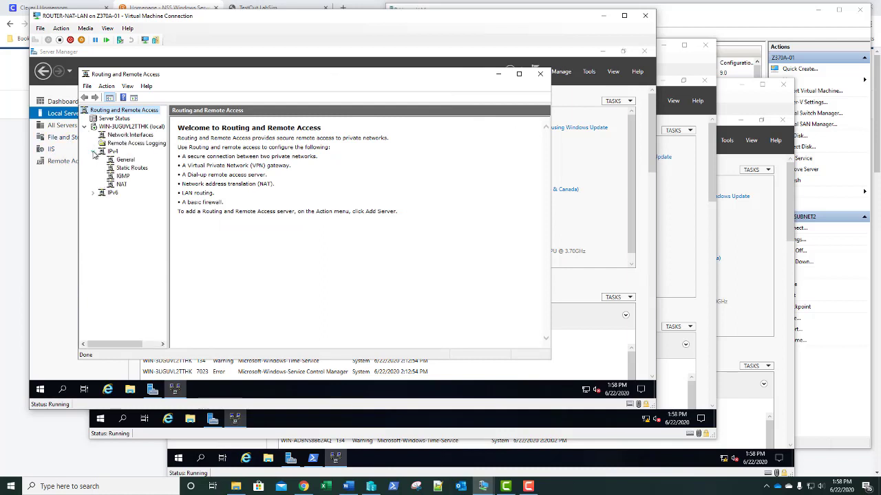
{"action": "left_click", "coordinate": [124, 185]}
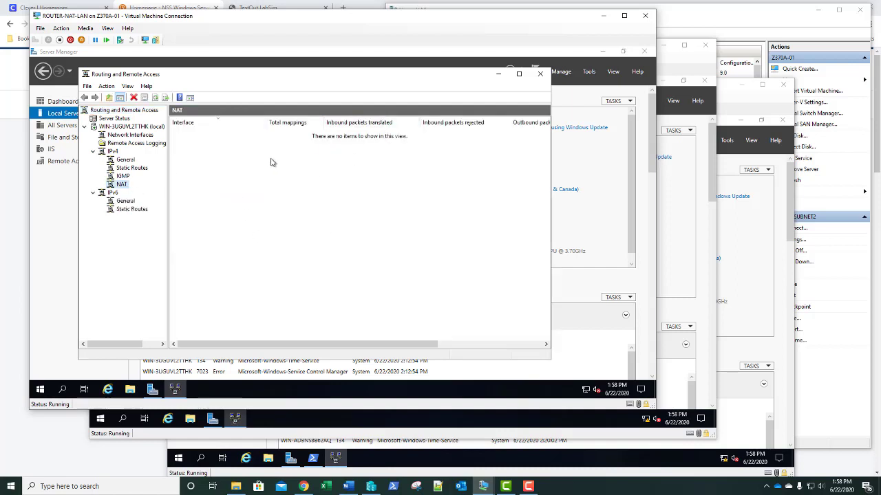
{"action": "right_click", "coordinate": [241, 170]}
{"action": "left_click", "coordinate": [251, 176]}
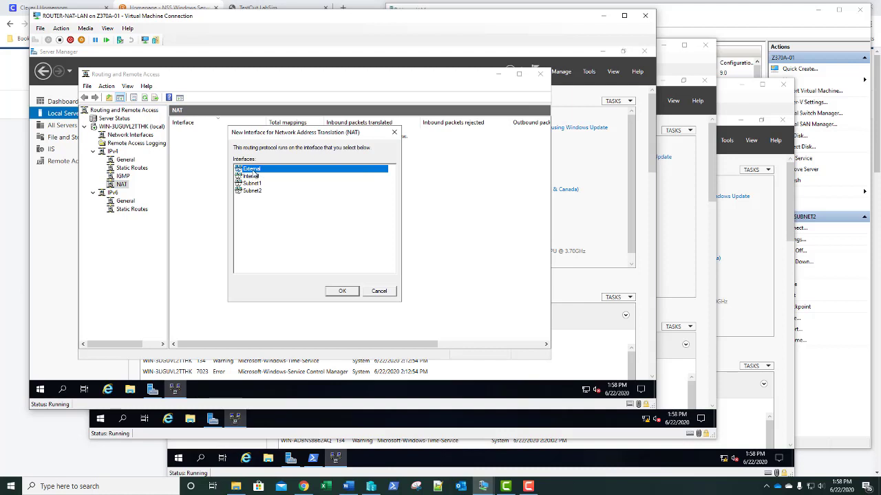
{"action": "left_click", "coordinate": [341, 292]}
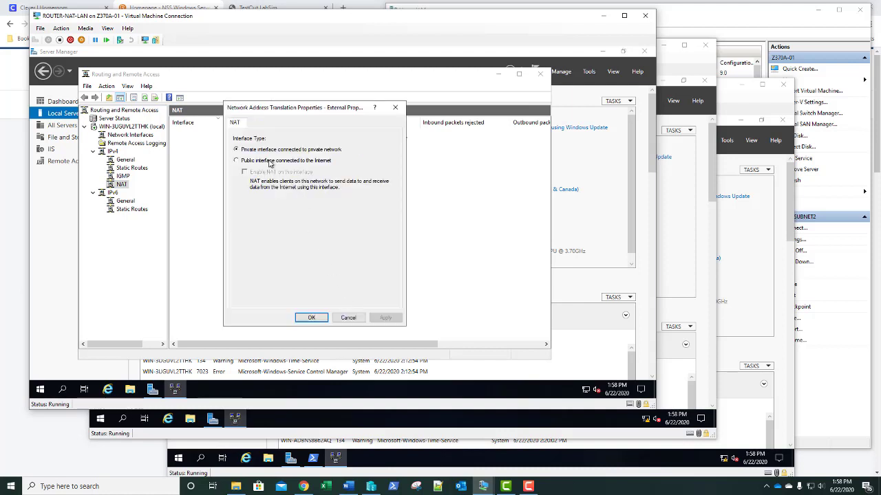
{"action": "left_click", "coordinate": [270, 161]}
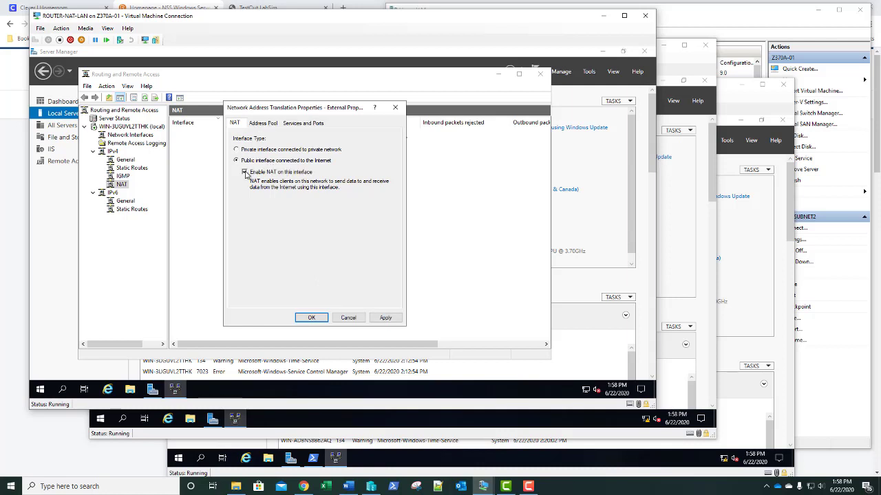
{"action": "left_click", "coordinate": [245, 172]}
{"action": "left_click", "coordinate": [311, 318]}
Step: Add the Subnet1 interface to NAT on ROUTER-NAT-LAN as a private interface connected to the private network
{"action": "right_click", "coordinate": [243, 171]}
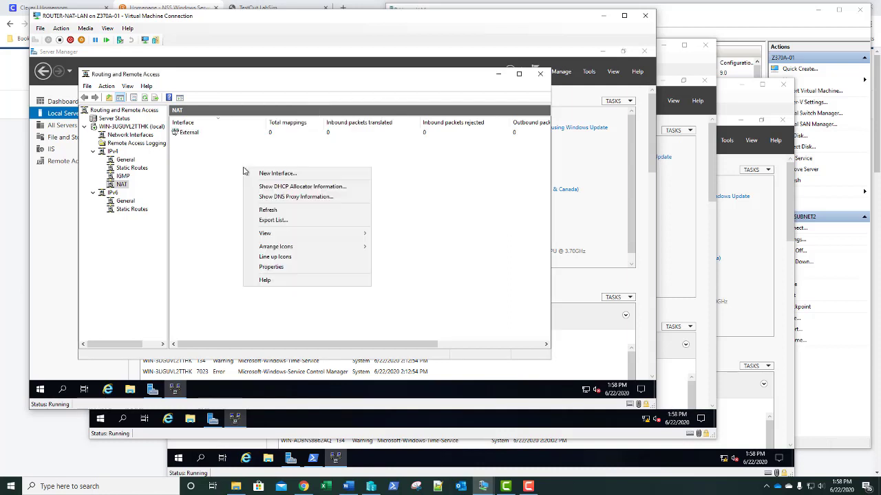
{"action": "left_click", "coordinate": [262, 173]}
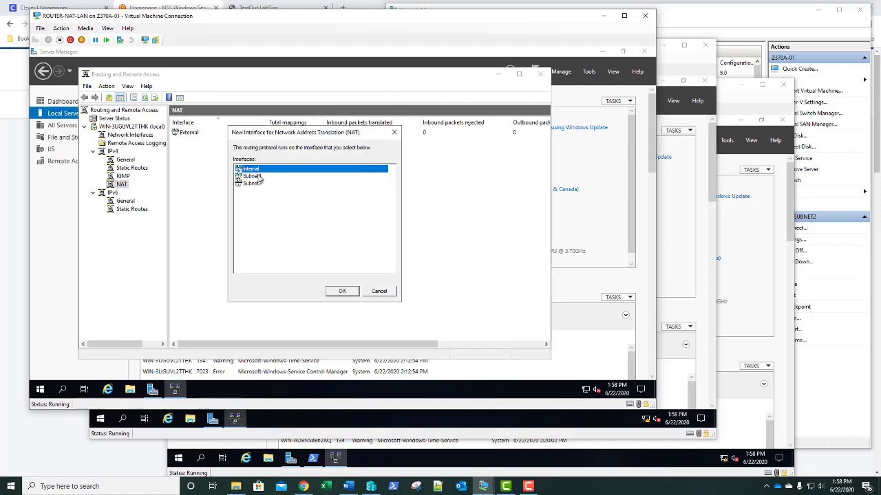
{"action": "left_click", "coordinate": [259, 177]}
{"action": "left_click", "coordinate": [340, 291]}
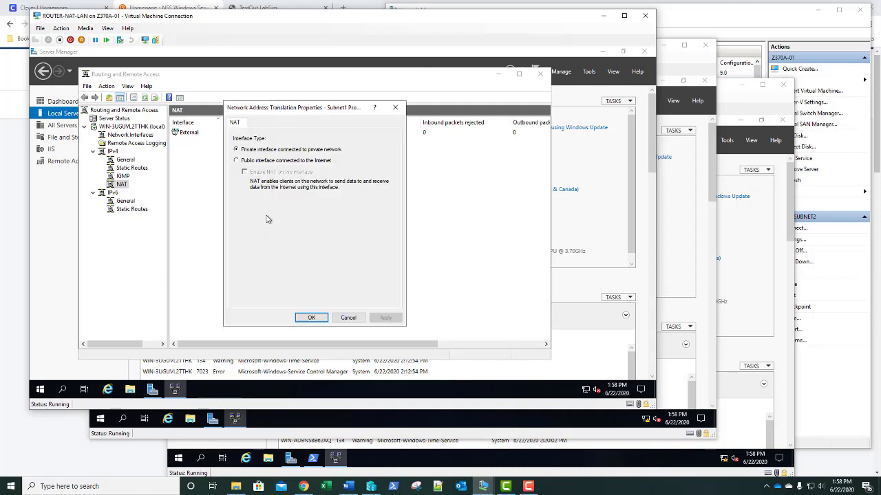
{"action": "left_click", "coordinate": [311, 319]}
Step: Add the Subnet2 interface to NAT on ROUTER-NAT-LAN as a private interface connected to the private network
{"action": "right_click", "coordinate": [245, 208]}
{"action": "left_click", "coordinate": [251, 214]}
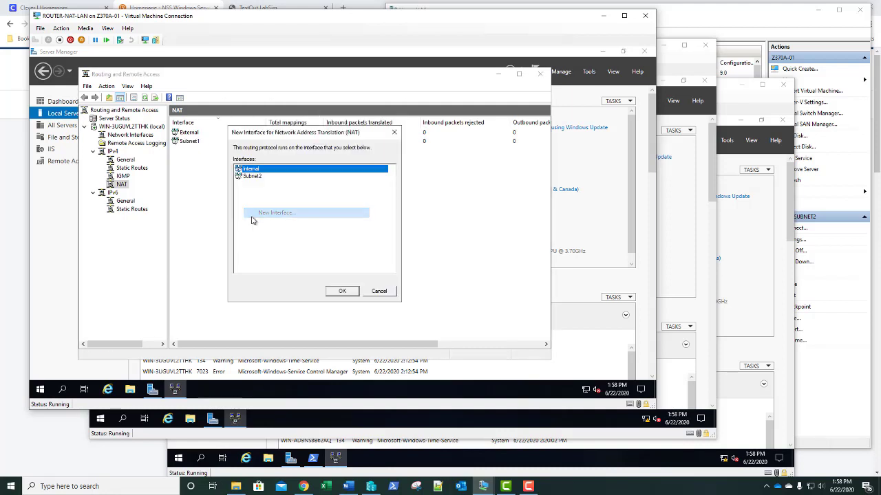
{"action": "left_click", "coordinate": [252, 178]}
{"action": "left_click", "coordinate": [334, 292]}
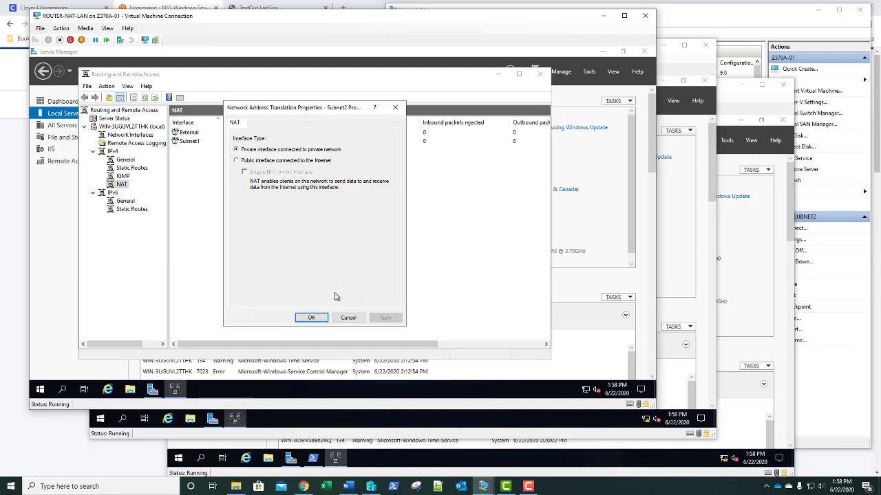
{"action": "left_click", "coordinate": [311, 319]}
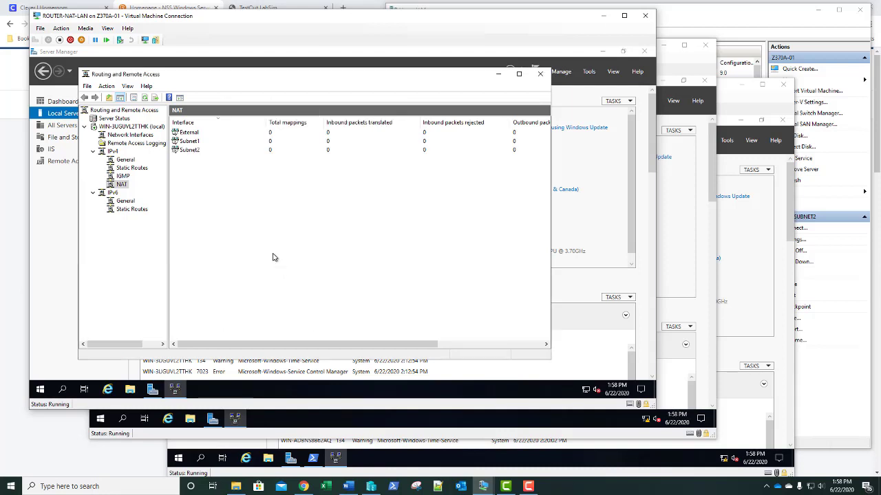
Step: Add RIP Version 2 for Internet Protocol as a new IPv4 routing protocol on ROUTER-NAT-LAN
{"action": "right_click", "coordinate": [127, 160]}
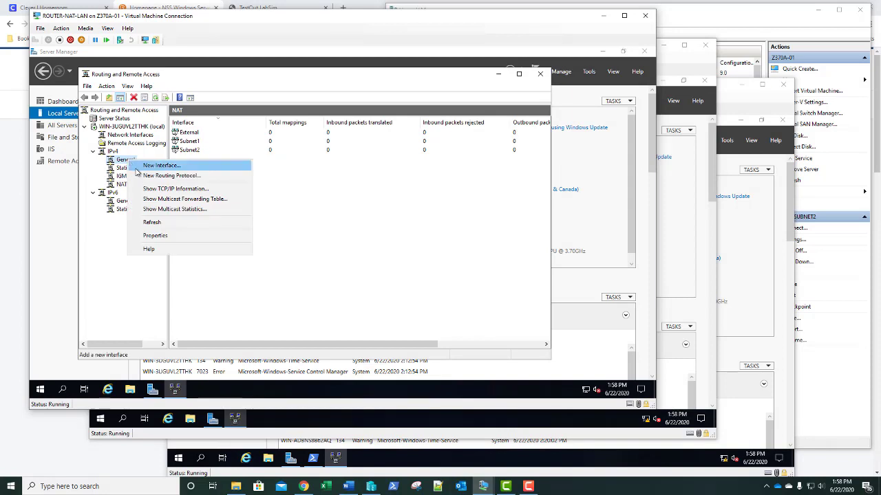
{"action": "left_click", "coordinate": [148, 175]}
{"action": "left_click", "coordinate": [242, 177]}
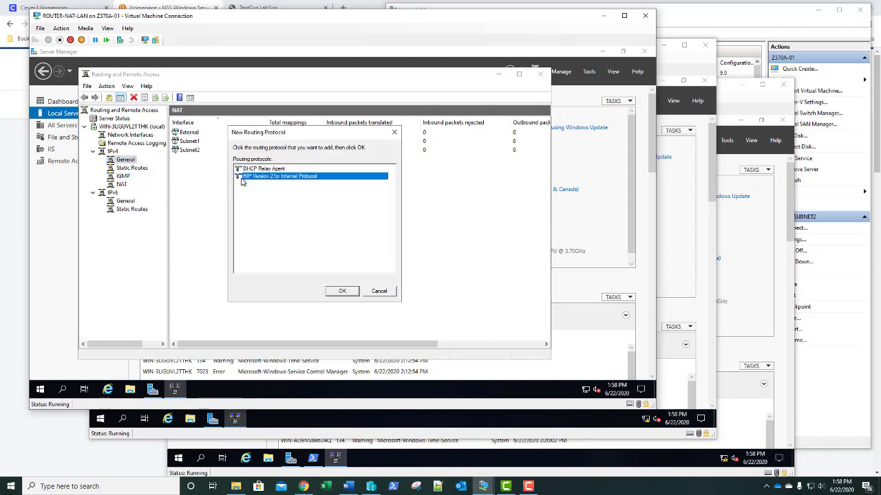
{"action": "left_click", "coordinate": [330, 288]}
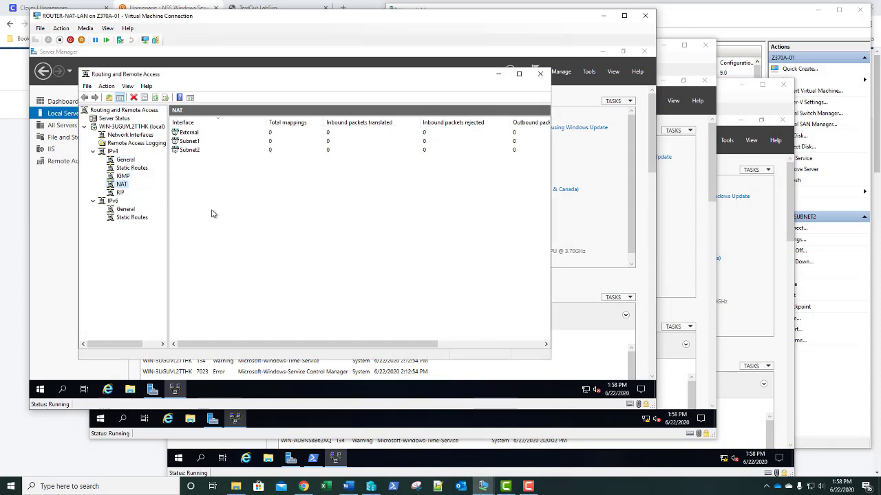
Step: Add the Subnet1 interface to RIP on ROUTER-NAT-LAN, keeping the default RIP properties
{"action": "left_click", "coordinate": [120, 192]}
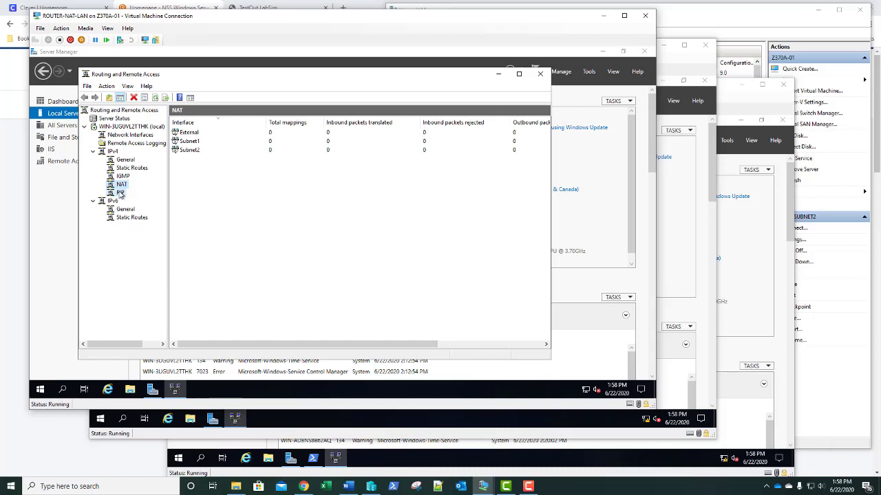
{"action": "right_click", "coordinate": [211, 204]}
{"action": "left_click", "coordinate": [221, 206]}
{"action": "left_click", "coordinate": [254, 177]}
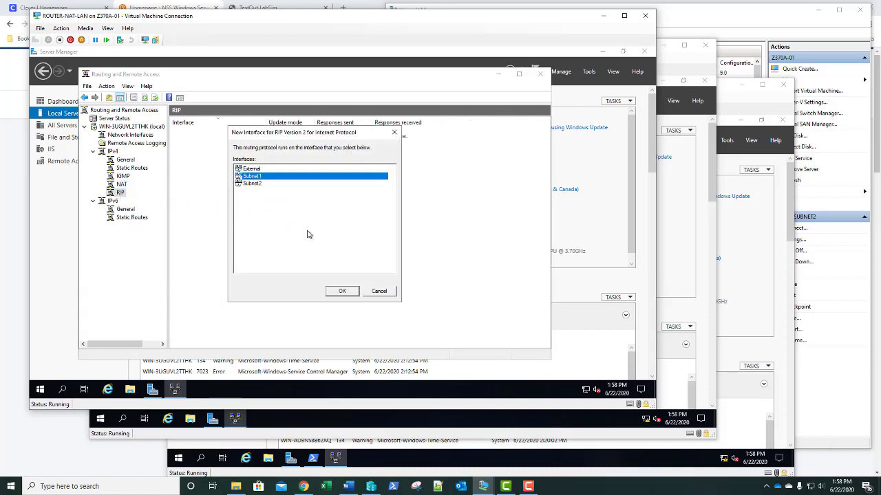
{"action": "left_click", "coordinate": [341, 292]}
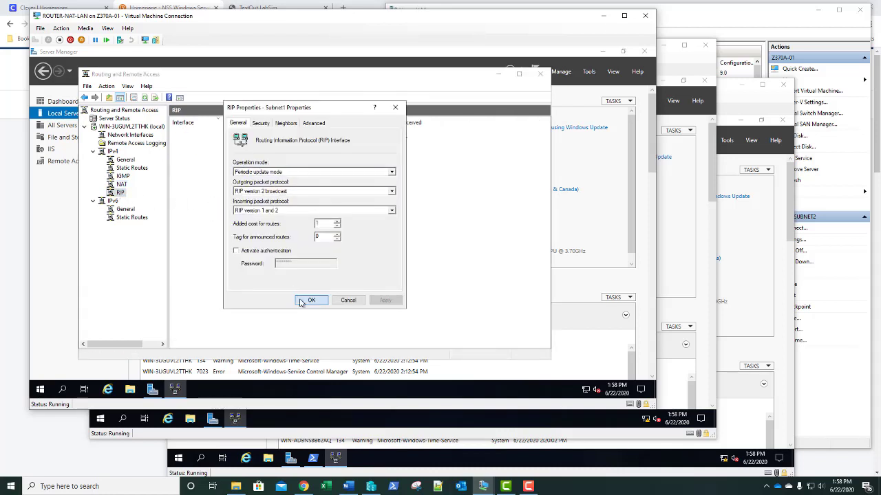
{"action": "left_click", "coordinate": [311, 301]}
Step: Add the Subnet2 interface to RIP on ROUTER-NAT-LAN, keeping the default RIP properties
{"action": "right_click", "coordinate": [230, 191]}
{"action": "left_click", "coordinate": [241, 198]}
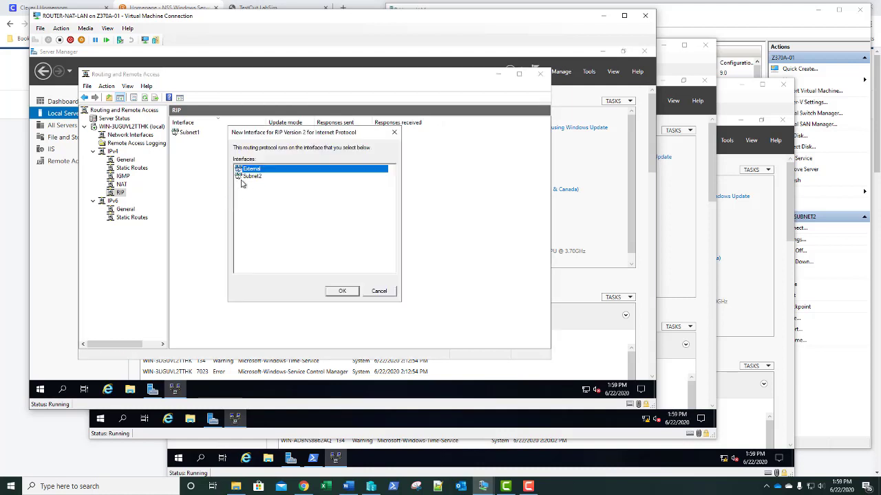
{"action": "left_click", "coordinate": [247, 177]}
{"action": "left_click", "coordinate": [341, 291]}
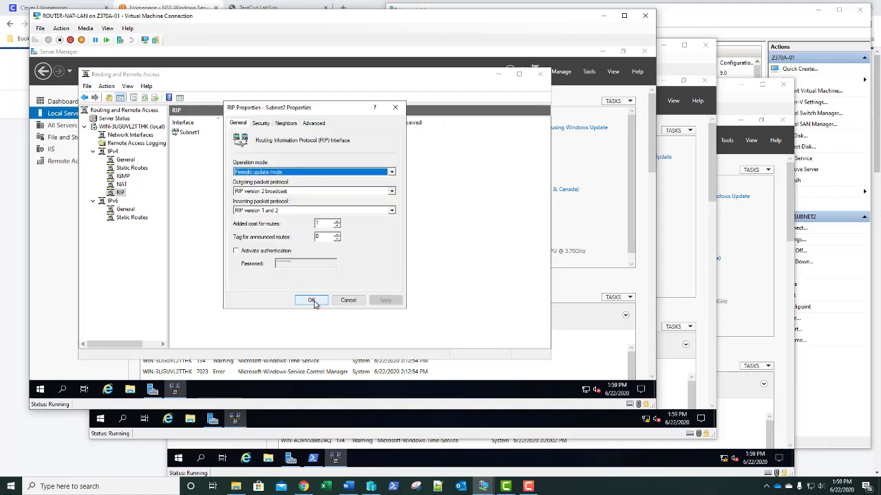
{"action": "left_click", "coordinate": [312, 301]}
Step: Add the External interface to RIP on ROUTER-NAT-LAN with default properties, and return to the NAT interface list
{"action": "right_click", "coordinate": [219, 170]}
{"action": "left_click", "coordinate": [229, 176]}
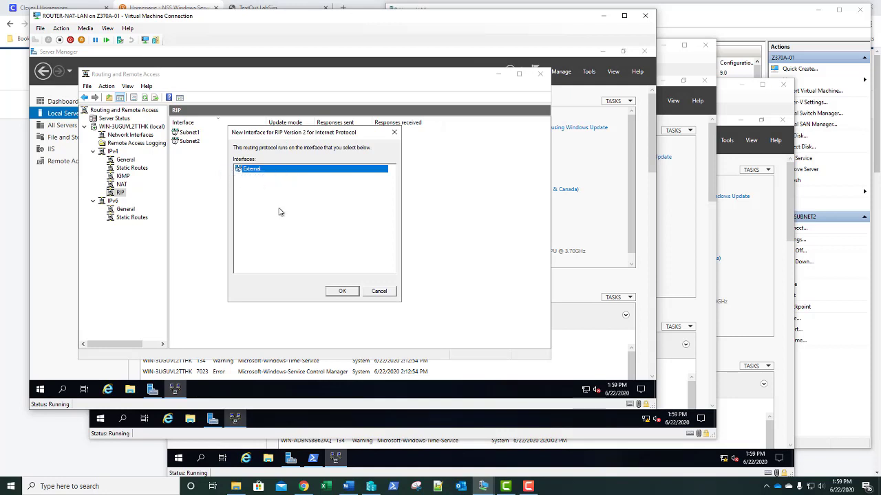
{"action": "left_click", "coordinate": [341, 291]}
{"action": "left_click", "coordinate": [312, 301]}
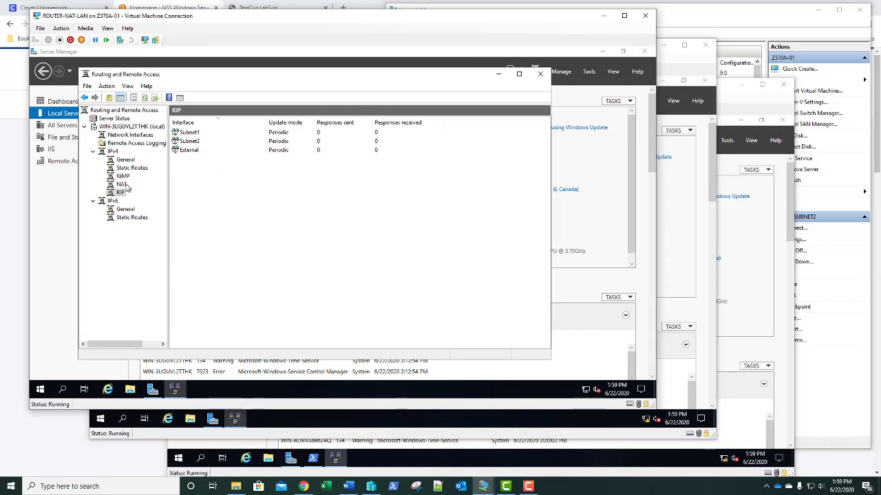
{"action": "left_click", "coordinate": [122, 185]}
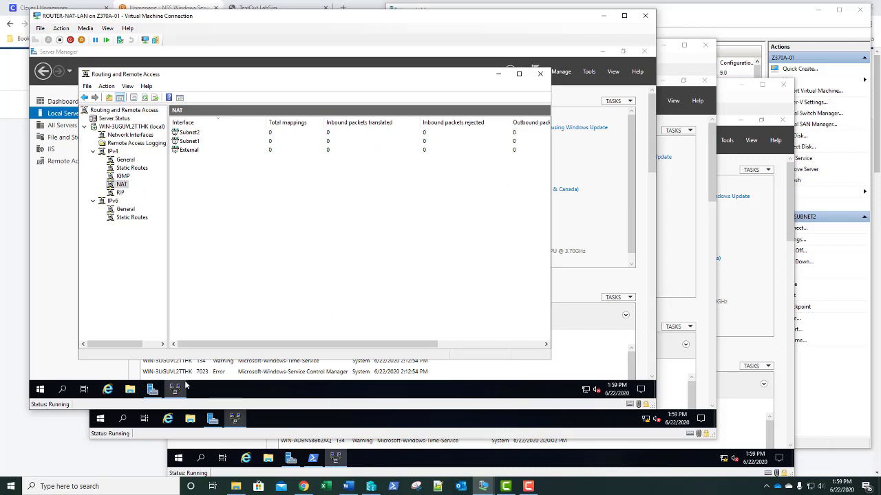
Step: Open Internet Explorer on ROUTER-NAT-LAN, accept the recommended security, privacy and compatibility settings, and keep the browser in front
{"action": "left_click", "coordinate": [107, 390]}
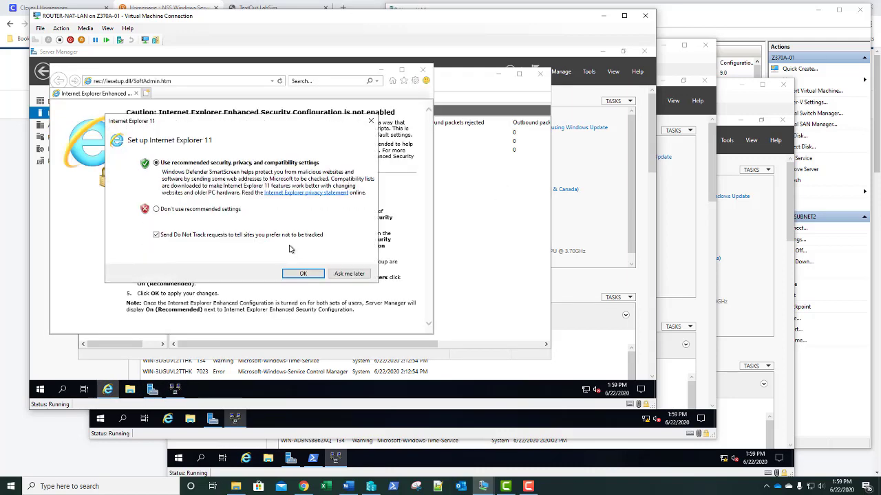
{"action": "left_click", "coordinate": [300, 274]}
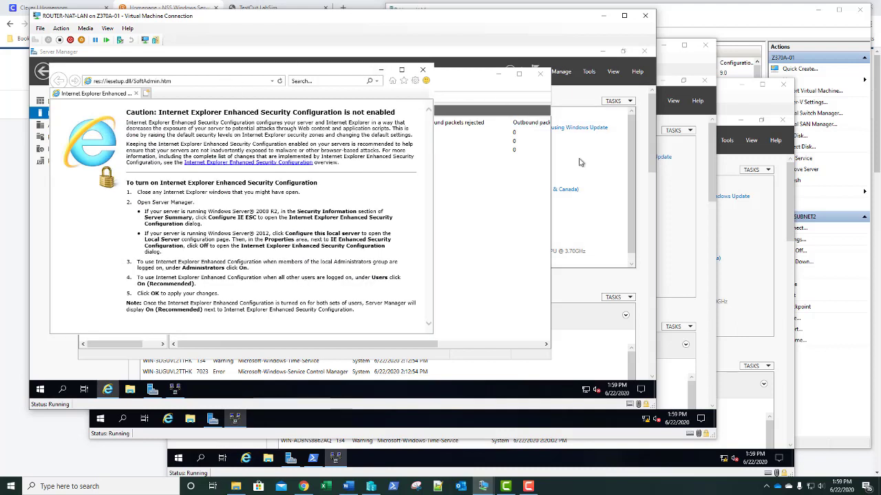
{"action": "left_click", "coordinate": [607, 141]}
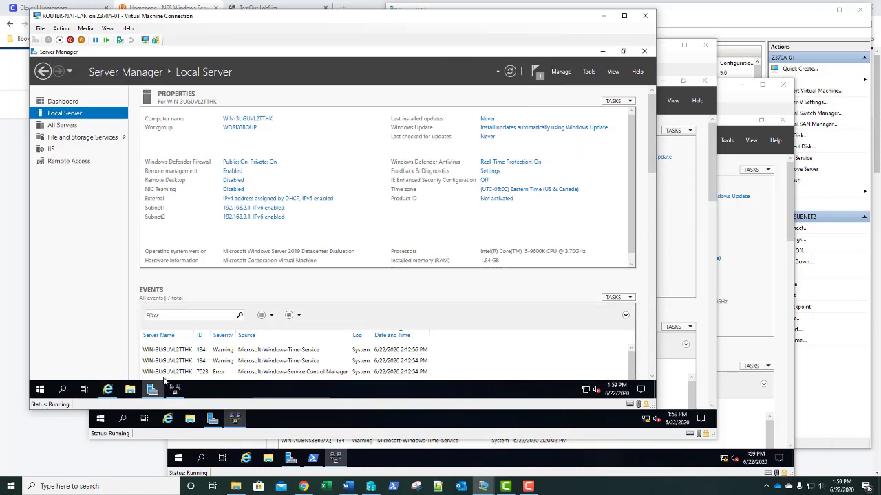
{"action": "left_click", "coordinate": [109, 391]}
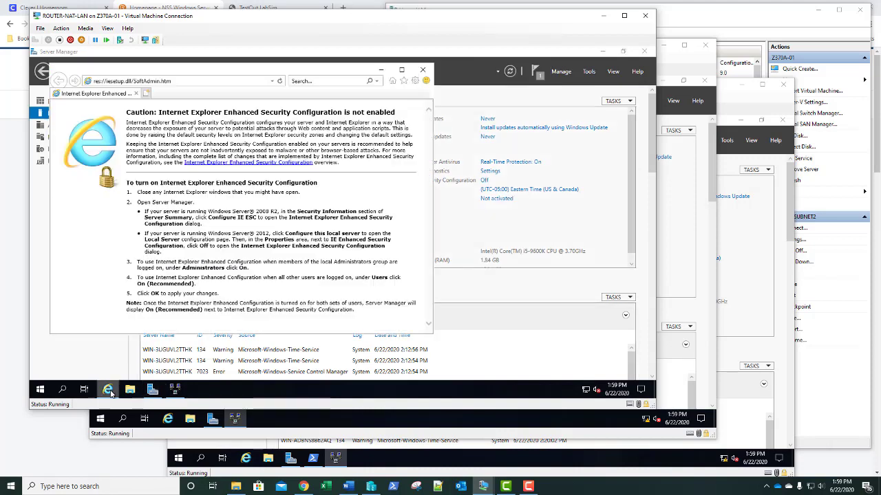
Step: Load bing.com in the browser on ROUTER-NAT-LAN to test internet access, and close the browser
{"action": "left_click", "coordinate": [209, 81]}
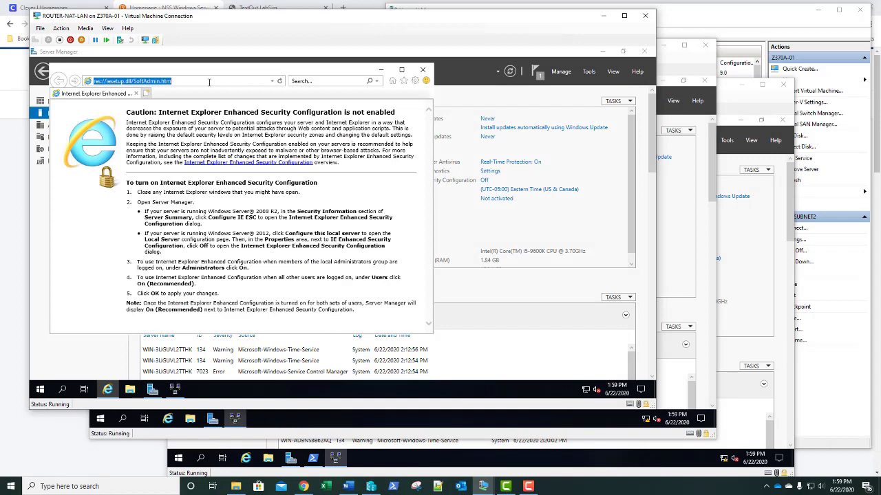
{"action": "type", "text": "bing.com"}
{"action": "key", "text": "Return"}
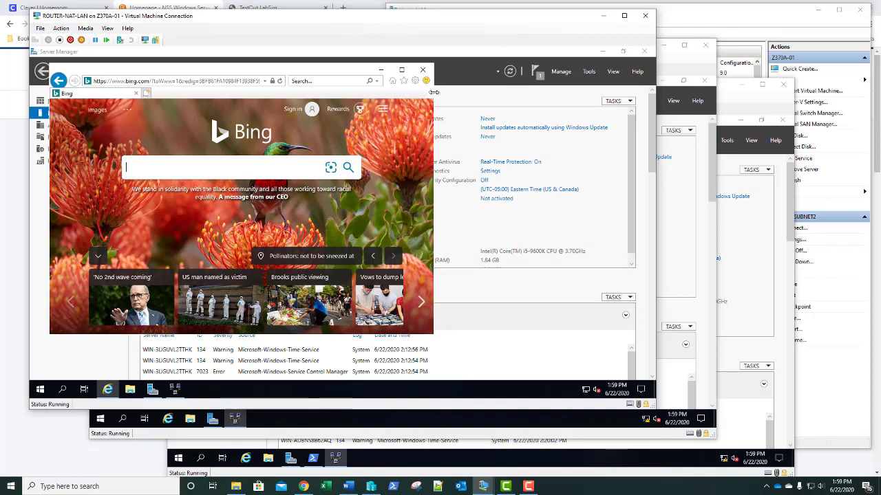
{"action": "left_click", "coordinate": [423, 70]}
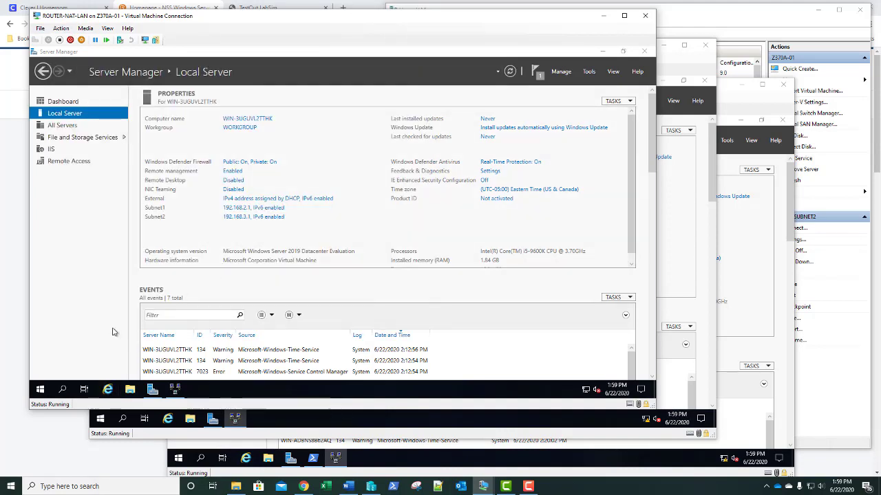
Step: Open Windows PowerShell on ROUTER-NAT-LAN and ping ROUTER-SUBNET1 at 192.168.2.2
{"action": "right_click", "coordinate": [41, 390]}
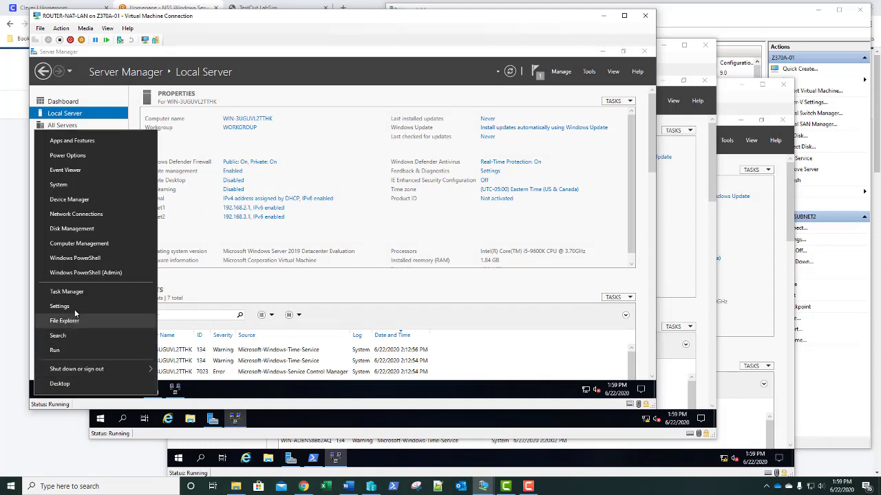
{"action": "left_click", "coordinate": [87, 260]}
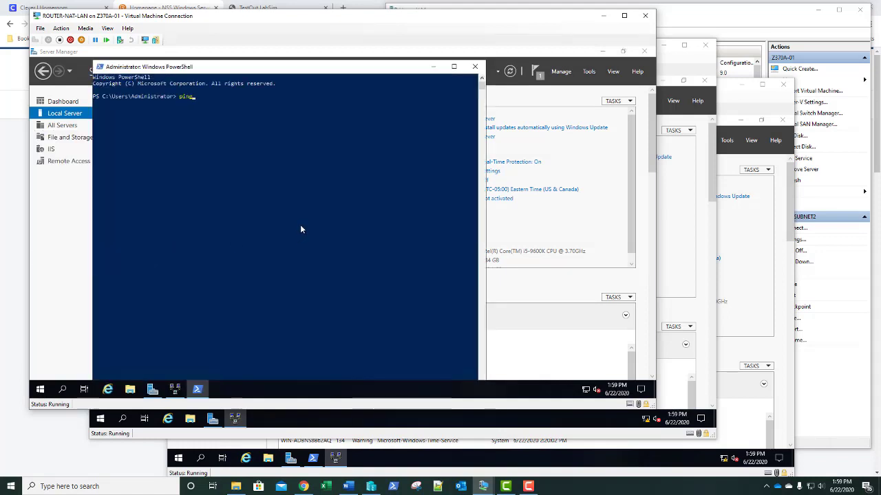
{"action": "type", "text": "ping 192.168.2.2"}
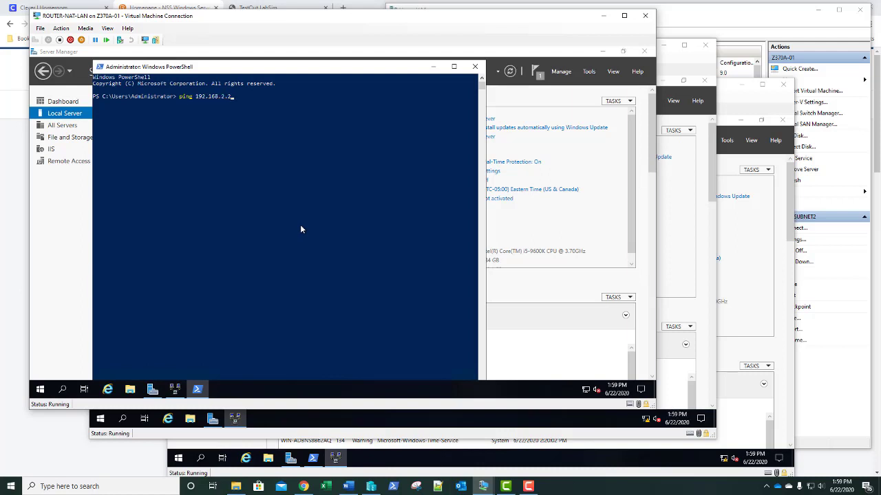
{"action": "key", "text": "Return"}
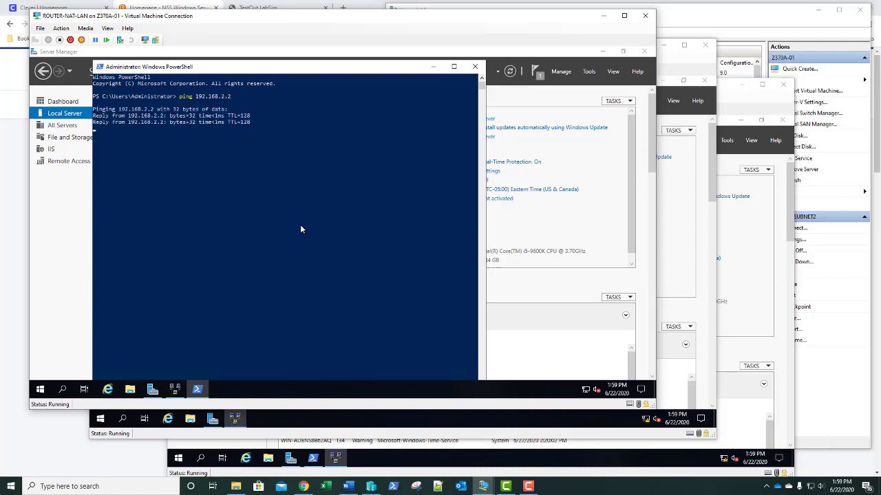
Step: Ping ROUTER-SUBNET2 at 192.168.3.2 from ROUTER-NAT-LAN by editing the previous ping command
{"action": "key", "text": "Up"}
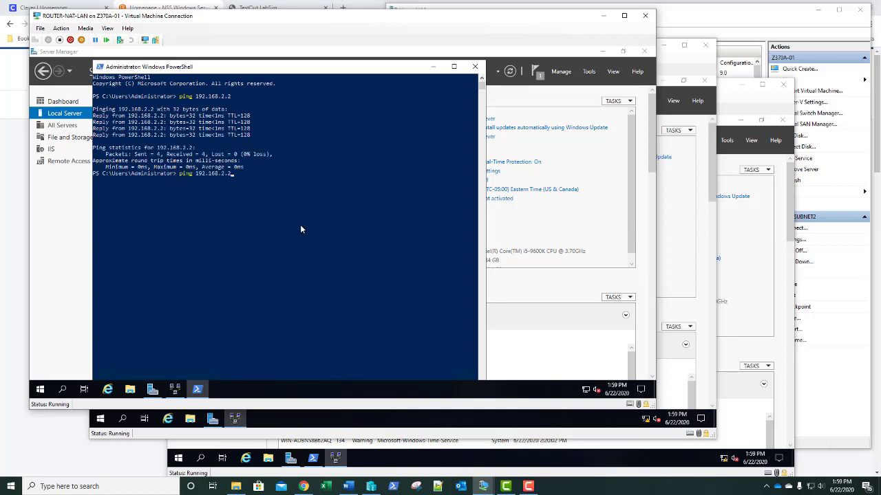
{"action": "key", "text": "BackSpace"}
{"action": "key", "text": "BackSpace"}
{"action": "key", "text": "BackSpace"}
{"action": "type", "text": "3.2"}
{"action": "key", "text": "Return"}
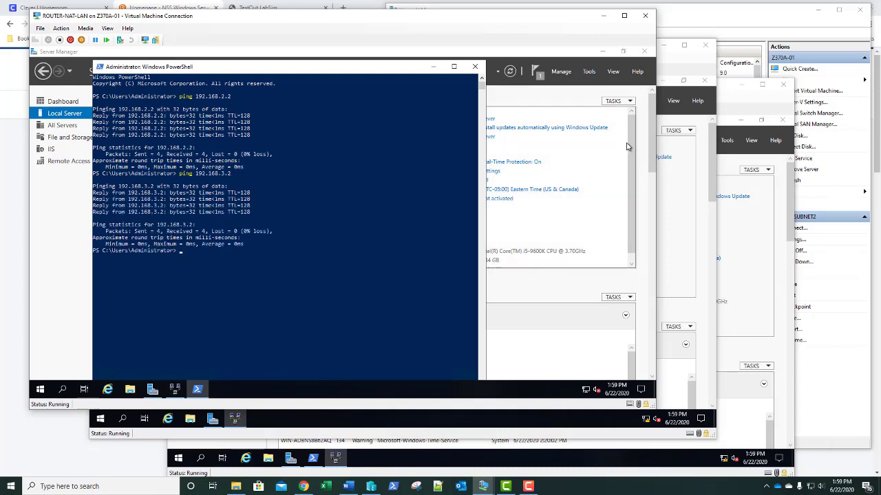
Step: Switch to ROUTER-SUBNET1, open Windows PowerShell and ping the ROUTER-NAT-LAN interface at 192.168.2.1
{"action": "left_click", "coordinate": [673, 59]}
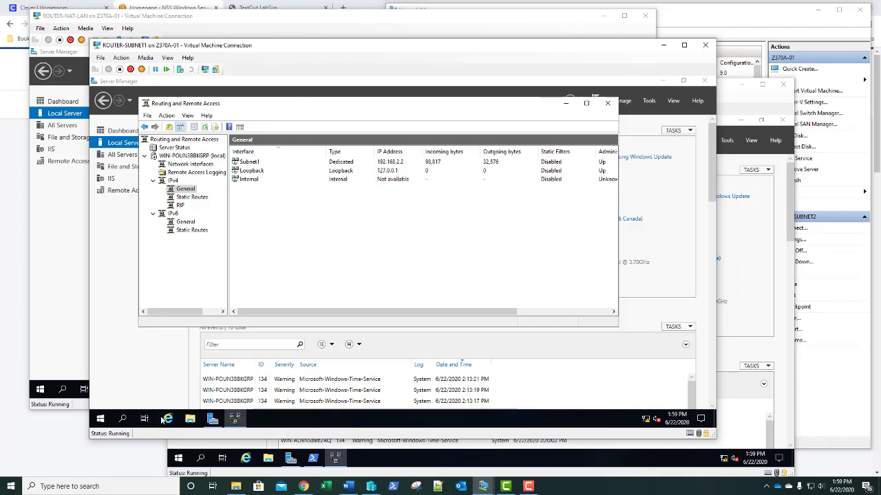
{"action": "right_click", "coordinate": [100, 419]}
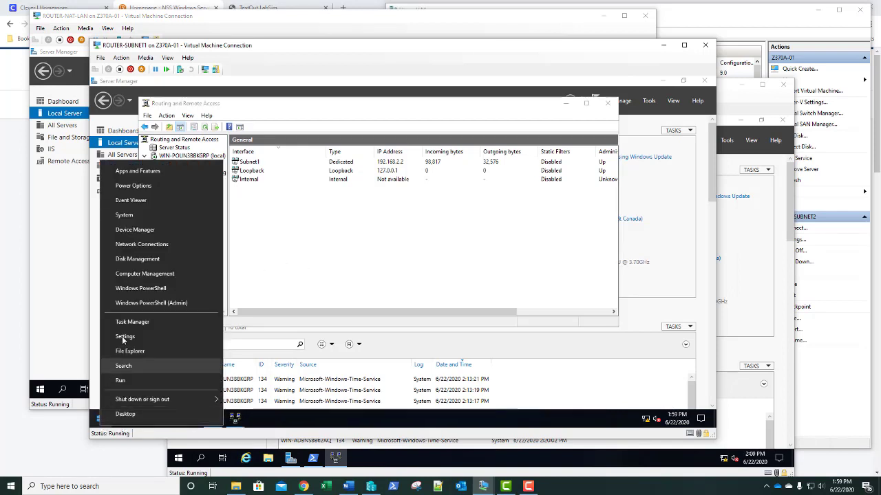
{"action": "left_click", "coordinate": [131, 290]}
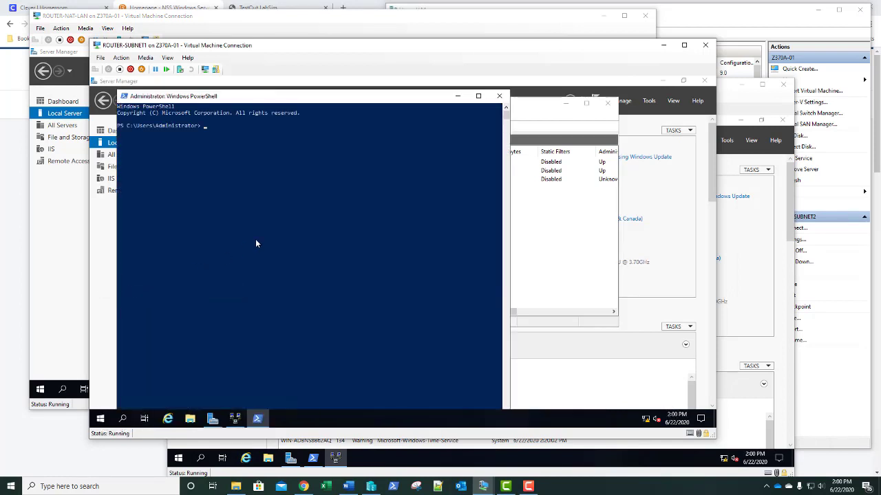
{"action": "type", "text": "ping 192.168.2.1"}
{"action": "key", "text": "Return"}
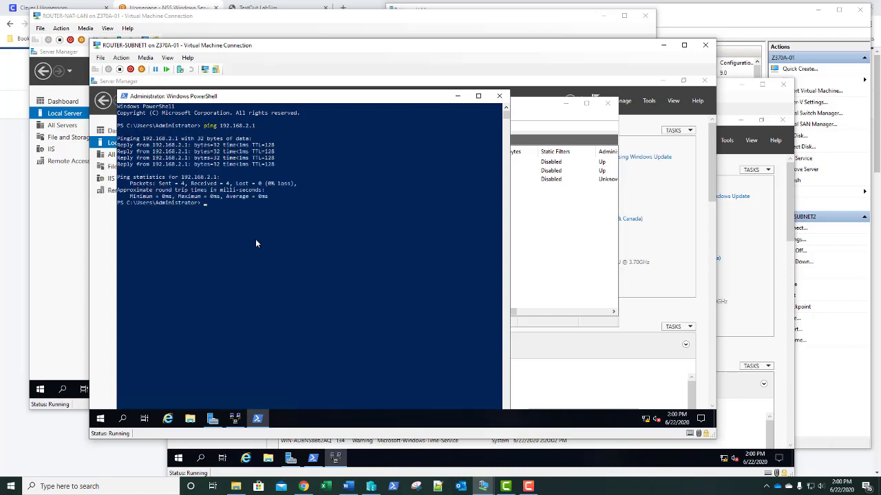
Step: Test external connectivity from ROUTER-SUBNET1 by pinging 8.8.8.8
{"action": "key", "text": "Up"}
{"action": "key", "text": "BackSpace"}
{"action": "key", "text": "BackSpace"}
{"action": "key", "text": "BackSpace"}
{"action": "key", "text": "BackSpace"}
{"action": "key", "text": "BackSpace"}
{"action": "key", "text": "BackSpace"}
{"action": "key", "text": "BackSpace"}
{"action": "key", "text": "BackSpace"}
{"action": "key", "text": "BackSpace"}
{"action": "key", "text": "BackSpace"}
{"action": "key", "text": "BackSpace"}
{"action": "type", "text": "8.8.8.8"}
{"action": "key", "text": "Return"}
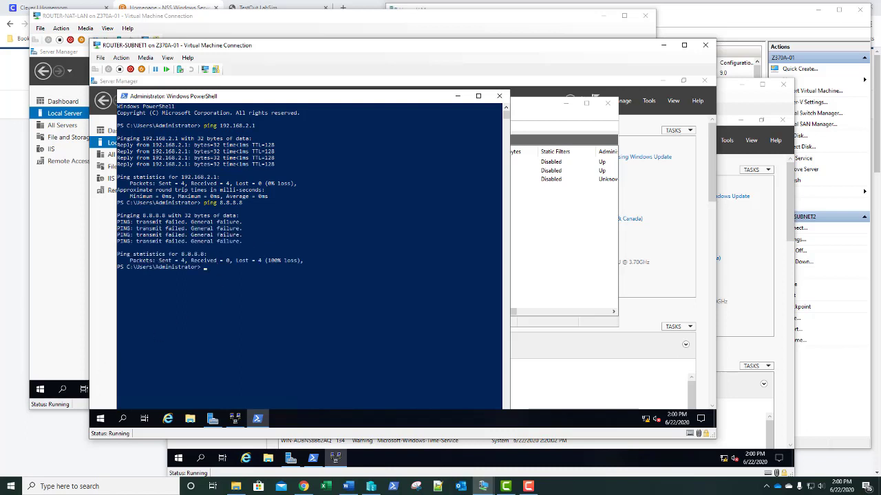
Step: On ROUTER-SUBNET1, set the Subnet1 adapter's IPv4 default gateway to 192.168.2.1 and preferred DNS server to 8.8.8.8, and allow network discovery
{"action": "key", "text": "alt+Tab"}
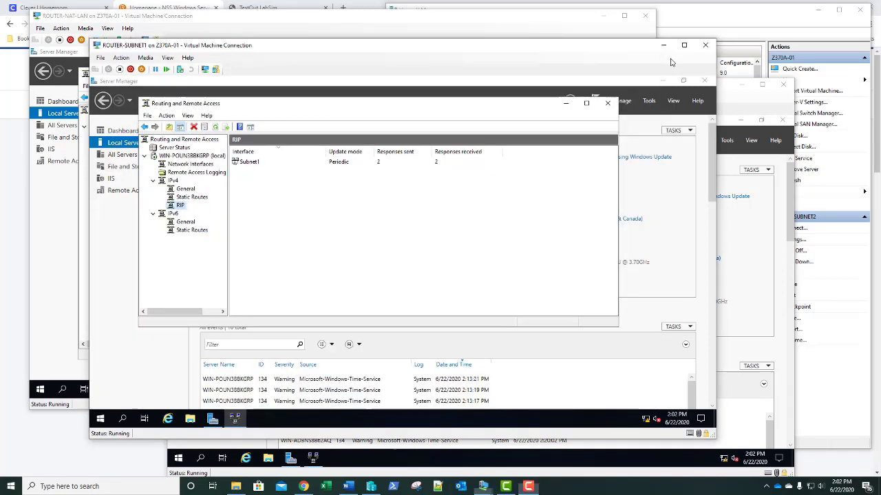
{"action": "left_click", "coordinate": [672, 62]}
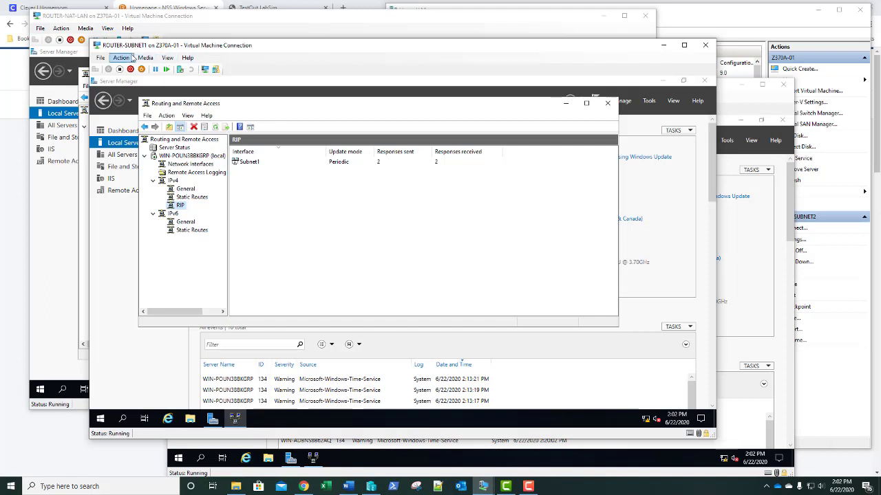
{"action": "left_click", "coordinate": [118, 145]}
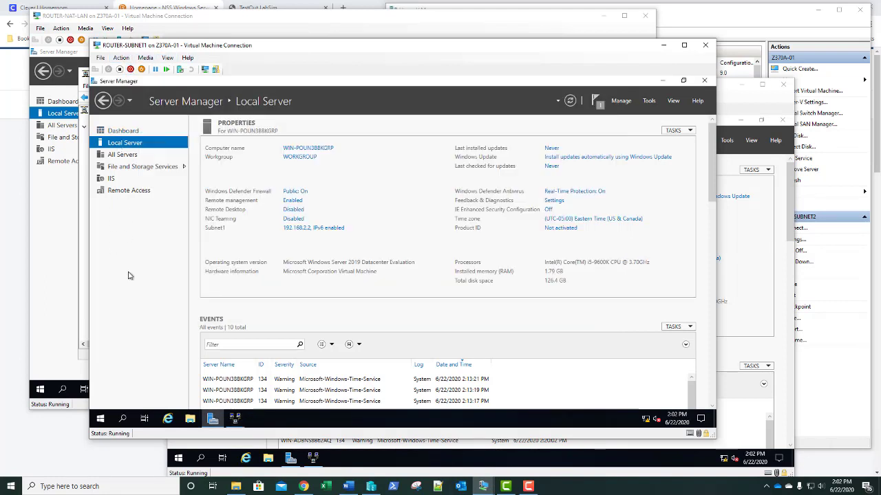
{"action": "left_click", "coordinate": [303, 232]}
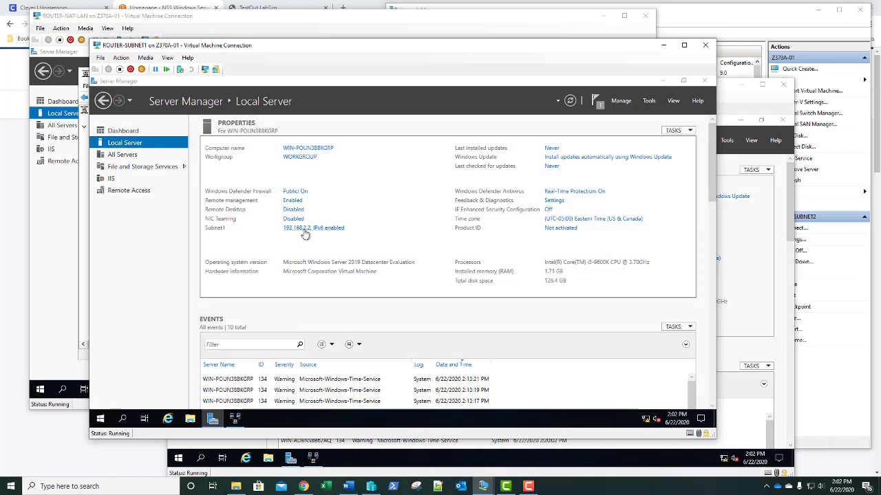
{"action": "right_click", "coordinate": [205, 183]}
{"action": "right_click", "coordinate": [194, 173]}
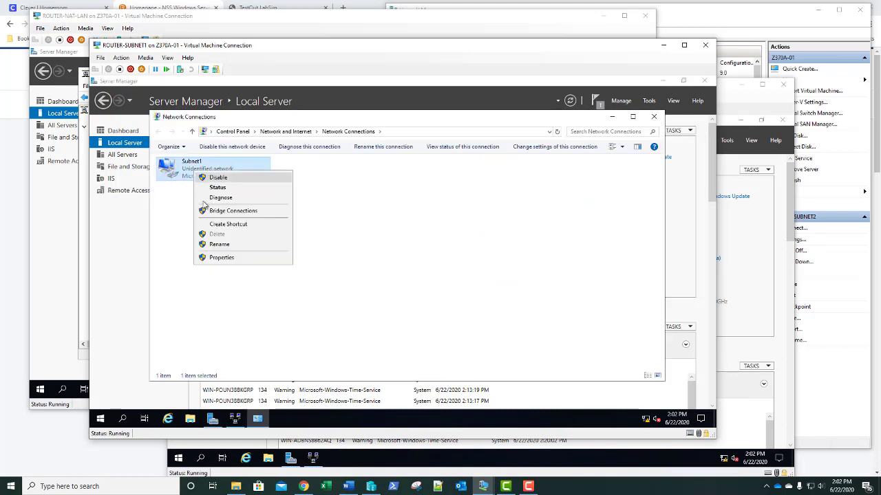
{"action": "left_click", "coordinate": [210, 258]}
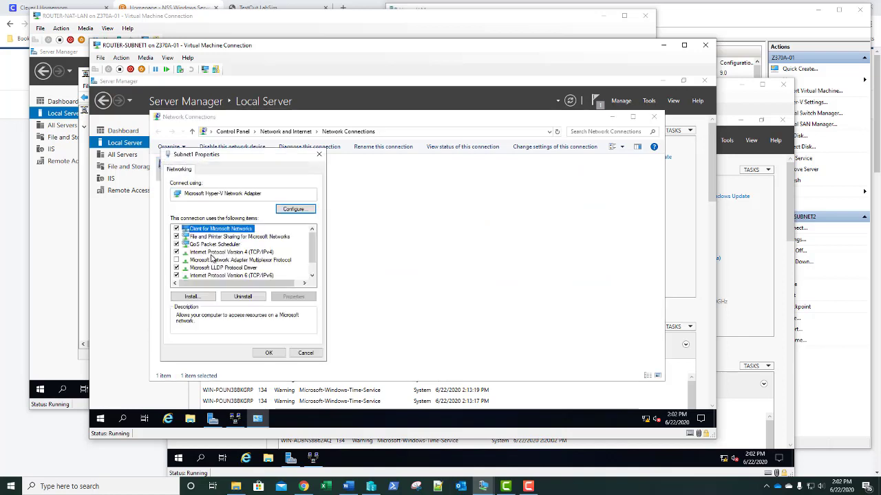
{"action": "double_click", "coordinate": [211, 253]}
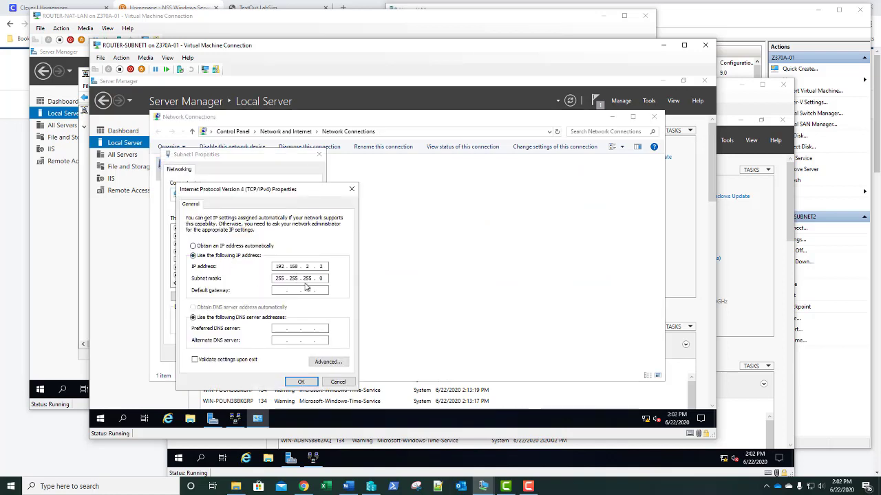
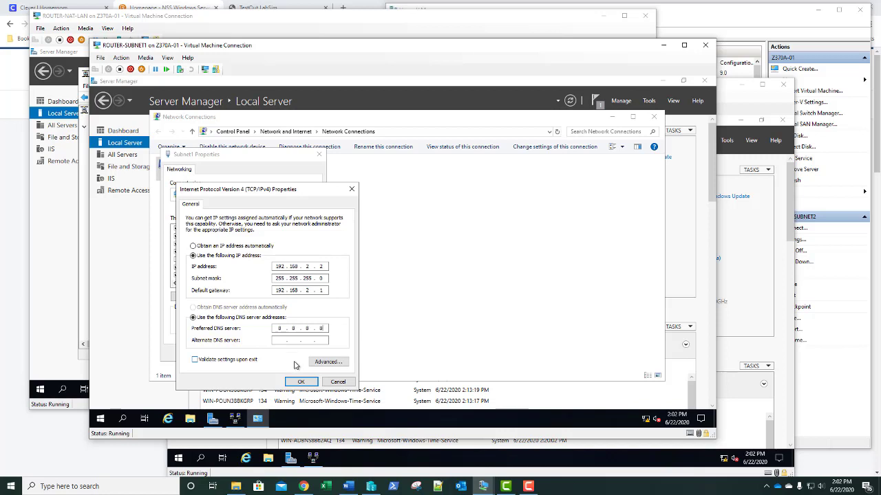
{"action": "left_click", "coordinate": [300, 381]}
{"action": "left_click", "coordinate": [270, 353]}
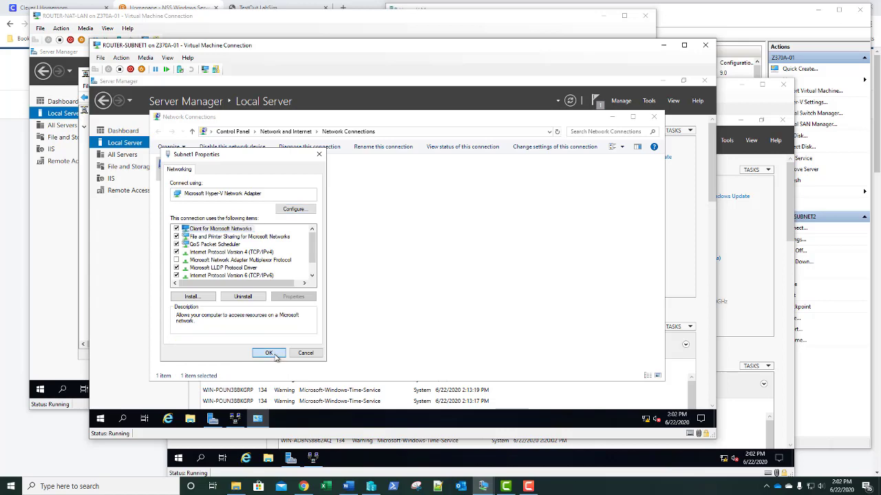
{"action": "left_click", "coordinate": [626, 247]}
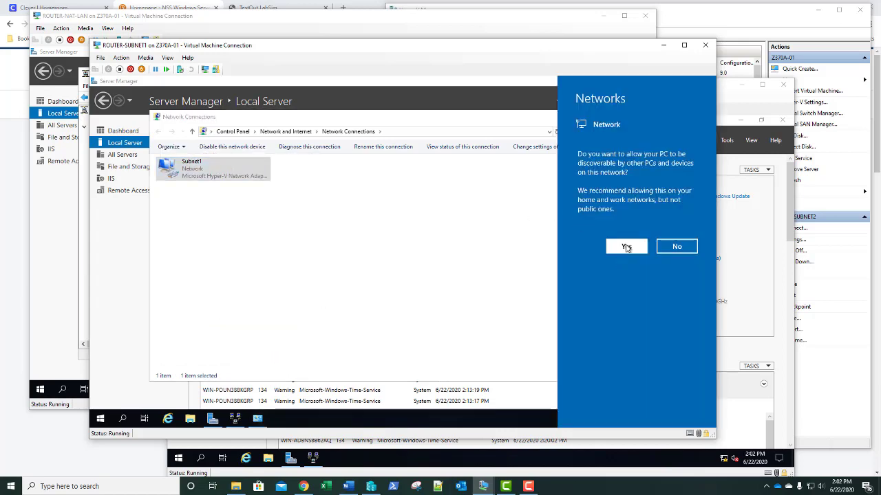
Step: On ROUTER-SUBNET2, set the Subnet2 adapter's IPv4 default gateway to 192.168.3.1 and allow network discovery
{"action": "left_click", "coordinate": [787, 109]}
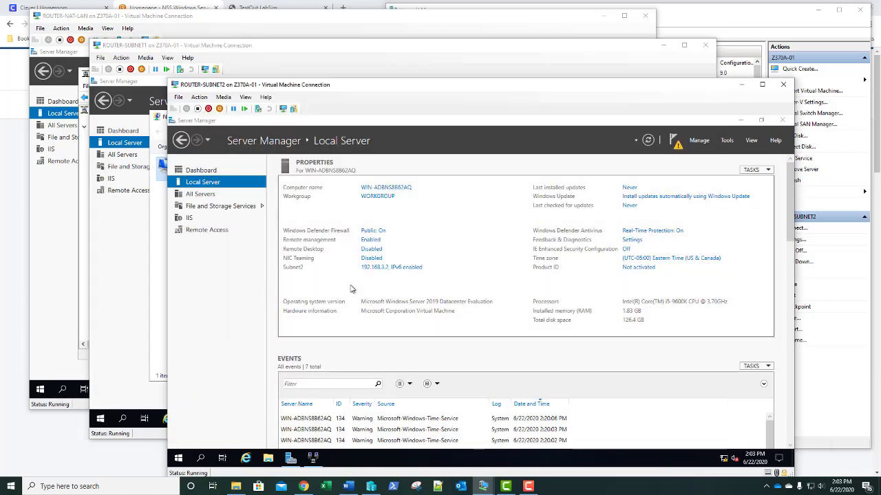
{"action": "left_click", "coordinate": [375, 268]}
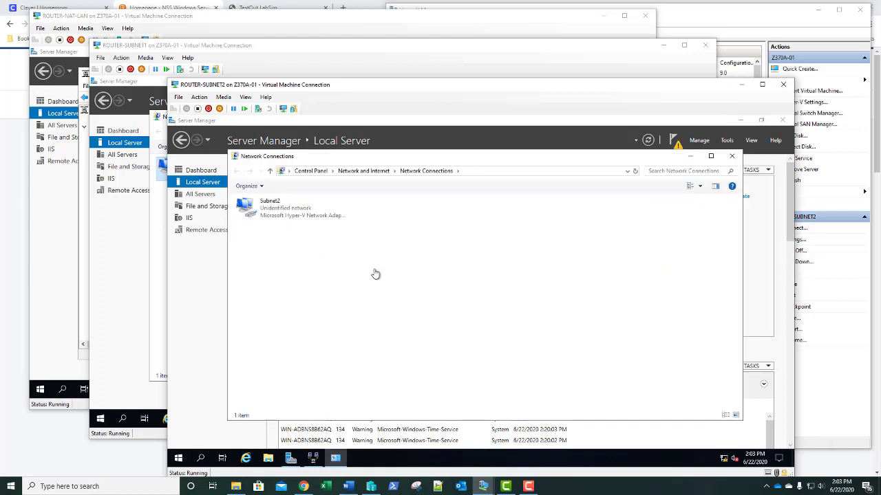
{"action": "right_click", "coordinate": [289, 208]}
{"action": "left_click", "coordinate": [313, 294]}
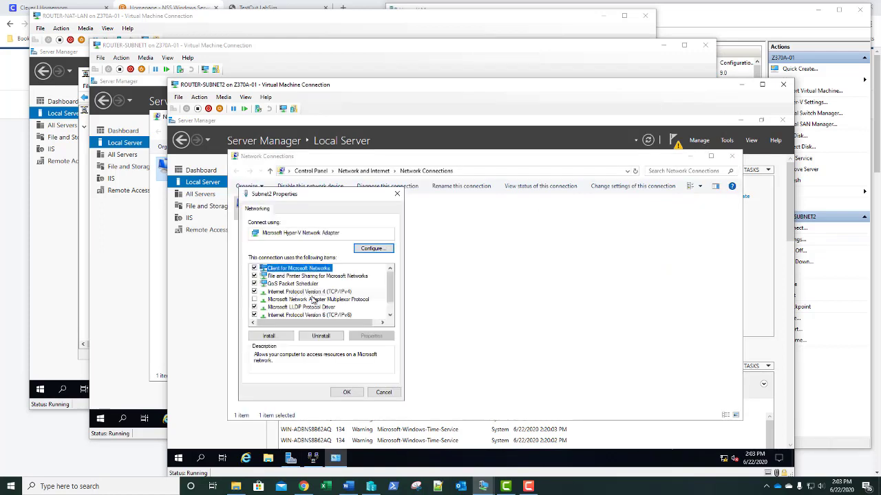
{"action": "double_click", "coordinate": [306, 294]}
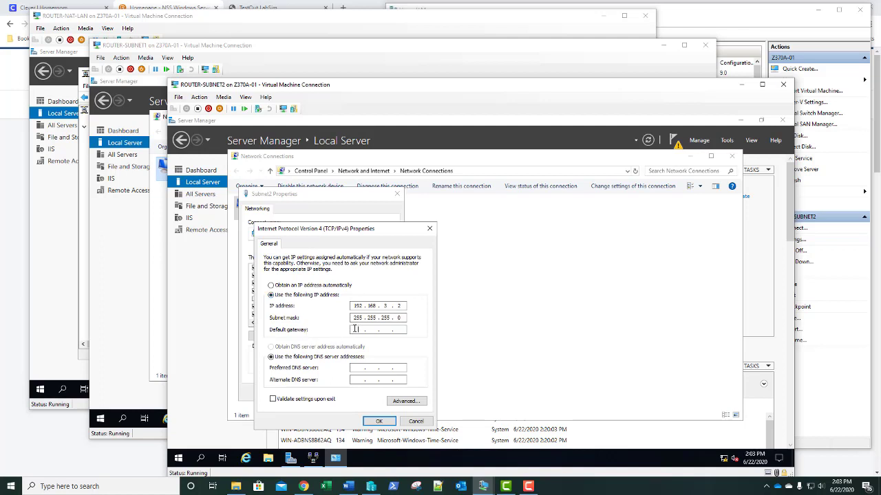
{"action": "type", "text": "192 . 168 . 3 . 1"}
{"action": "key", "text": "Tab"}
{"action": "key", "text": "Tab"}
{"action": "left_click", "coordinate": [379, 423]}
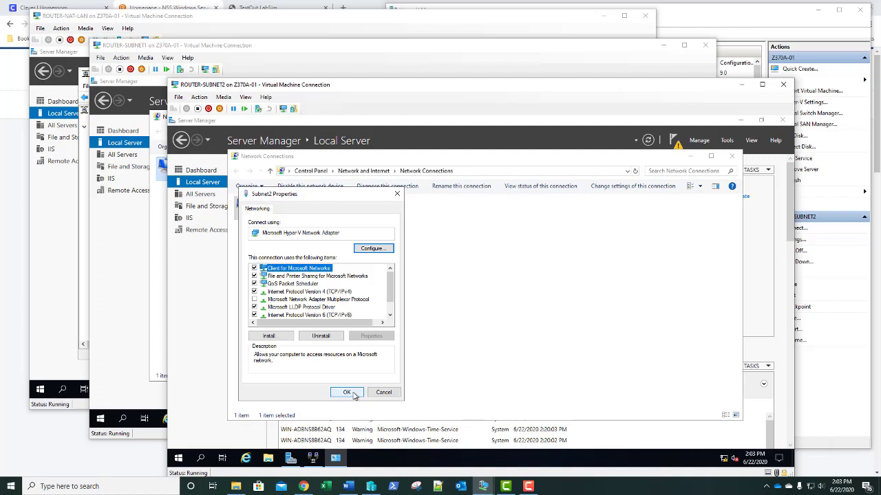
{"action": "left_click", "coordinate": [349, 392]}
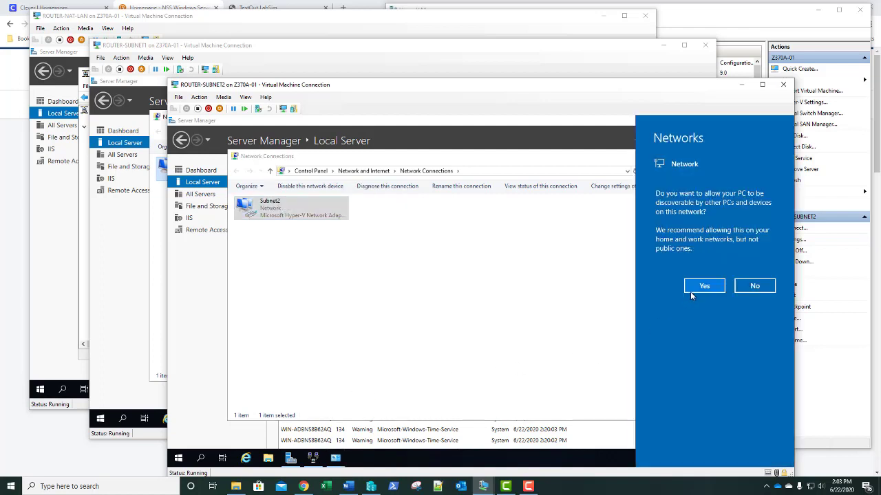
{"action": "left_click", "coordinate": [696, 288]}
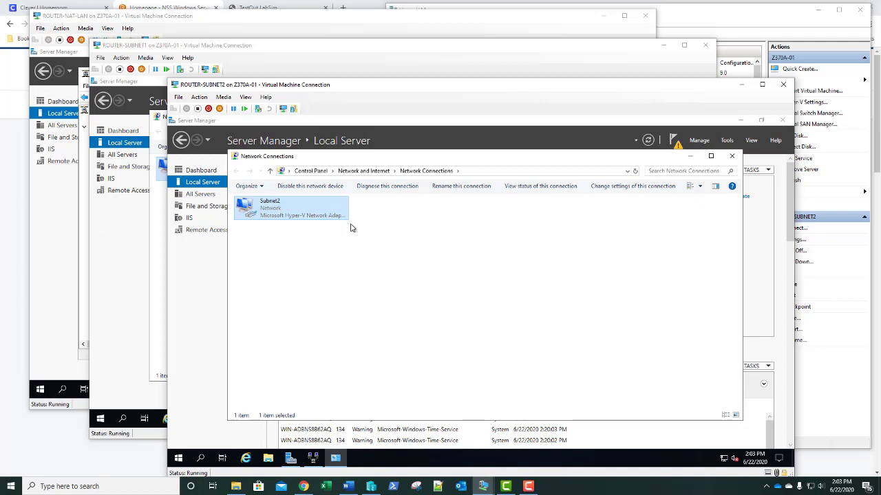
Step: Open Windows PowerShell on ROUTER-SUBNET2, check the adapter settings with ipconfig, and ping the gateway at 192.168.3.1
{"action": "right_click", "coordinate": [180, 457]}
{"action": "left_click", "coordinate": [226, 318]}
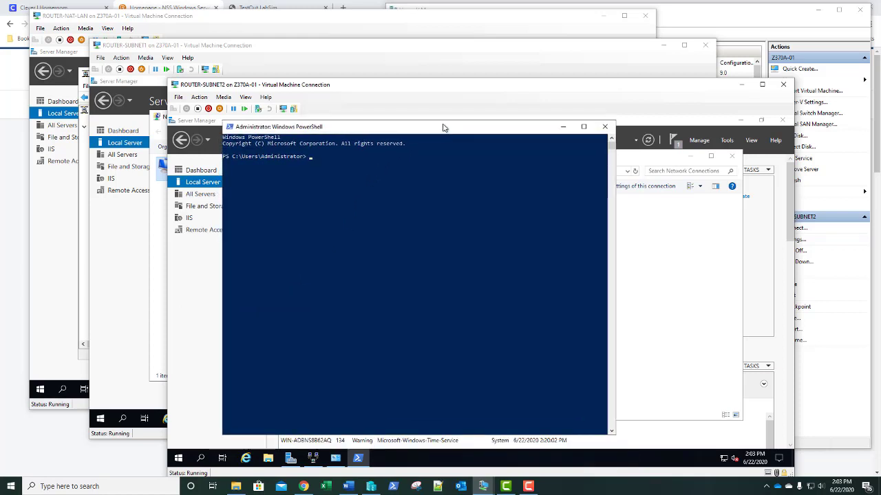
{"action": "type", "text": "pc"}
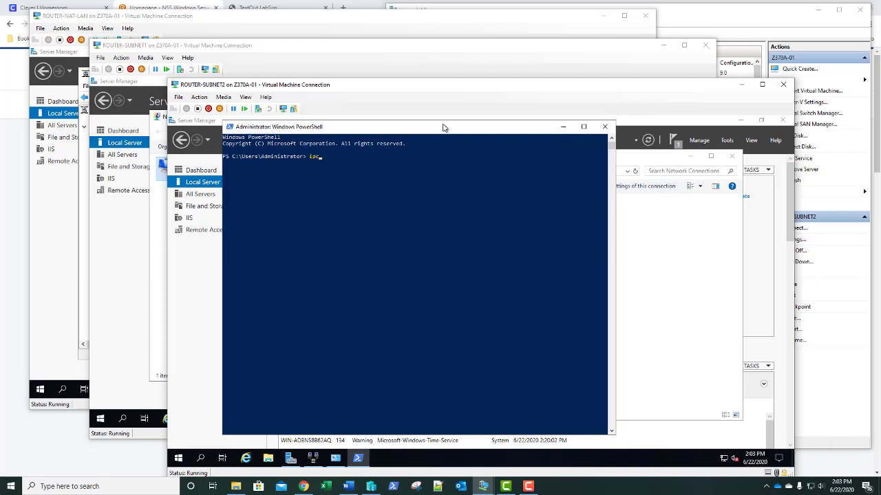
{"action": "type", "text": "onfig"}
{"action": "key", "text": "Return"}
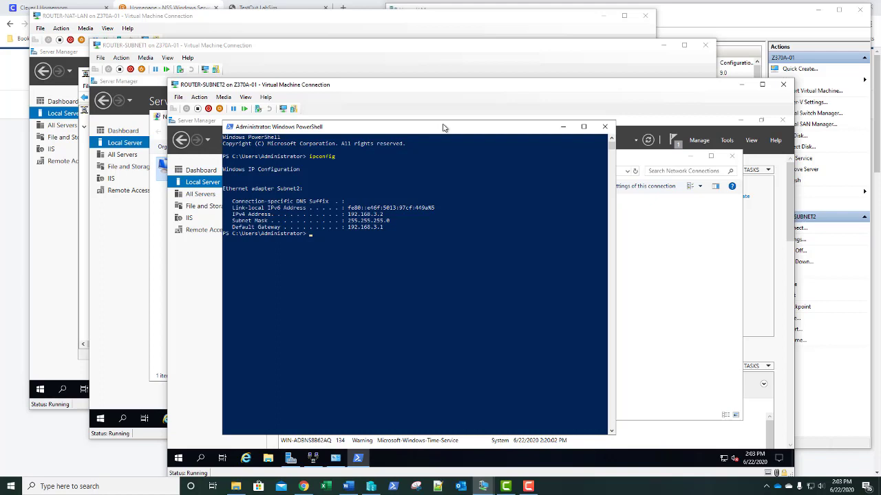
{"action": "type", "text": "ping 192.168.3.1"}
{"action": "key", "text": "Return"}
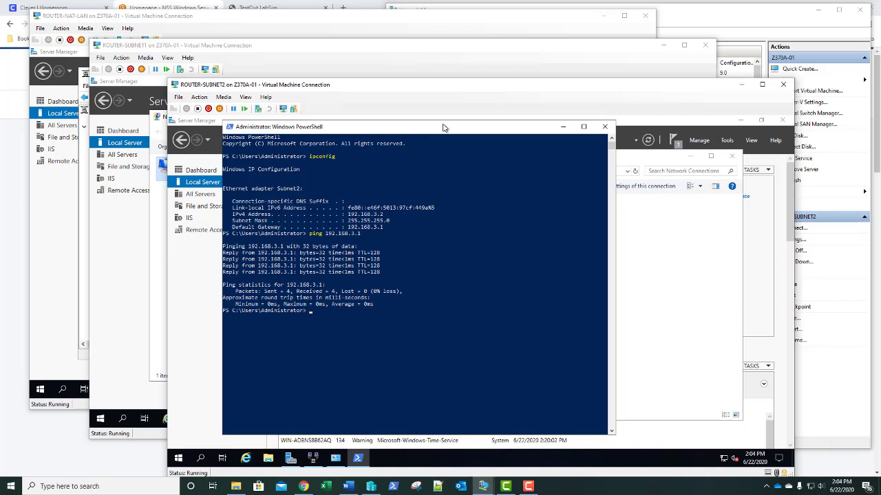
Step: From ROUTER-SUBNET2, ping 192.168.2.1 and 192.168.2.2 on the other subnet, plus the external address 8.8.8.8
{"action": "type", "text": "ping 192.168.2.1"}
{"action": "key", "text": "Return"}
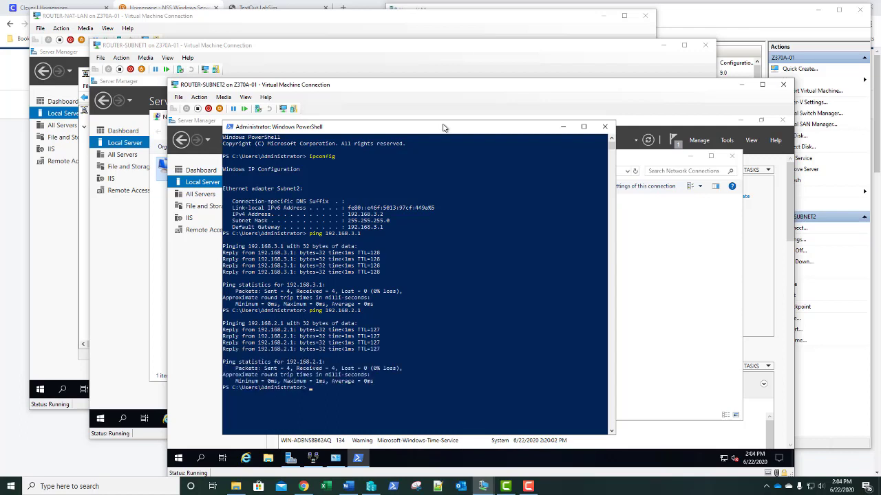
{"action": "key", "text": "Up"}
{"action": "key", "text": "BackSpace"}
{"action": "type", "text": "2.168.2.2"}
{"action": "key", "text": "Return"}
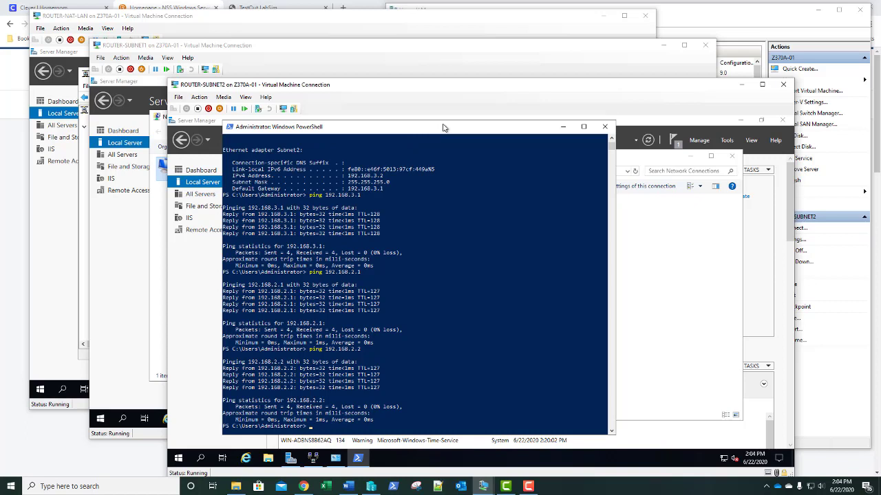
{"action": "type", "text": "ping 8.8.8.8"}
{"action": "key", "text": "Return"}
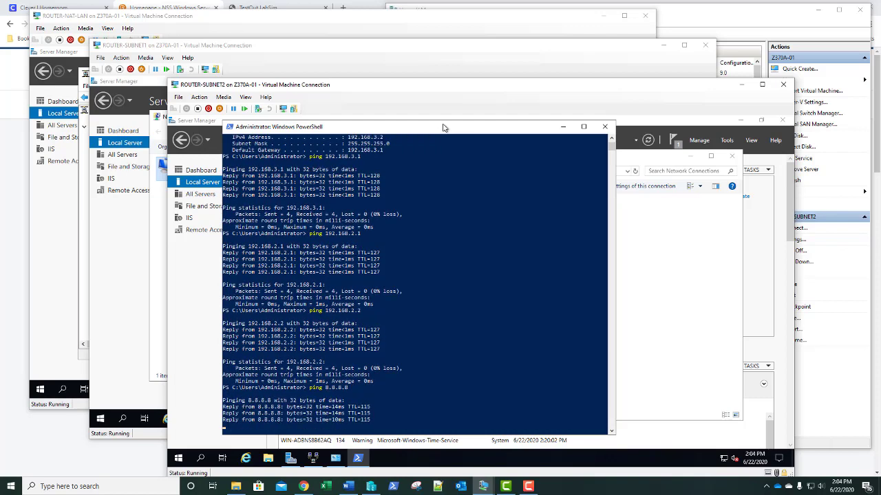
Step: On ROUTER-SUBNET2, open Internet Explorer with the recommended settings, load bing.com to test web access, and close the browser
{"action": "left_click", "coordinate": [246, 458]}
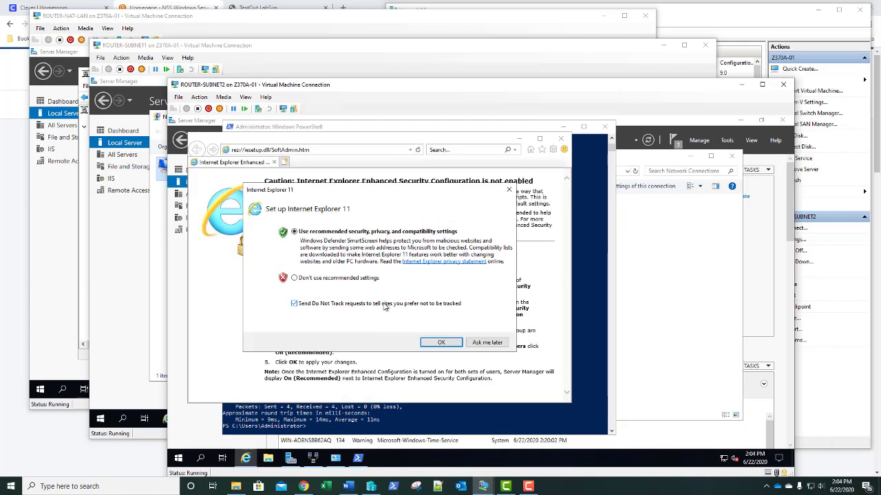
{"action": "left_click", "coordinate": [439, 342]}
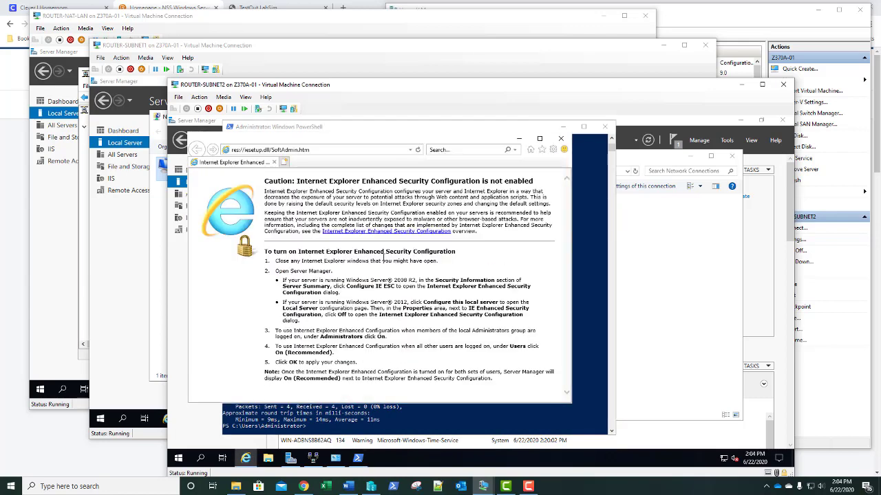
{"action": "left_click", "coordinate": [321, 152]}
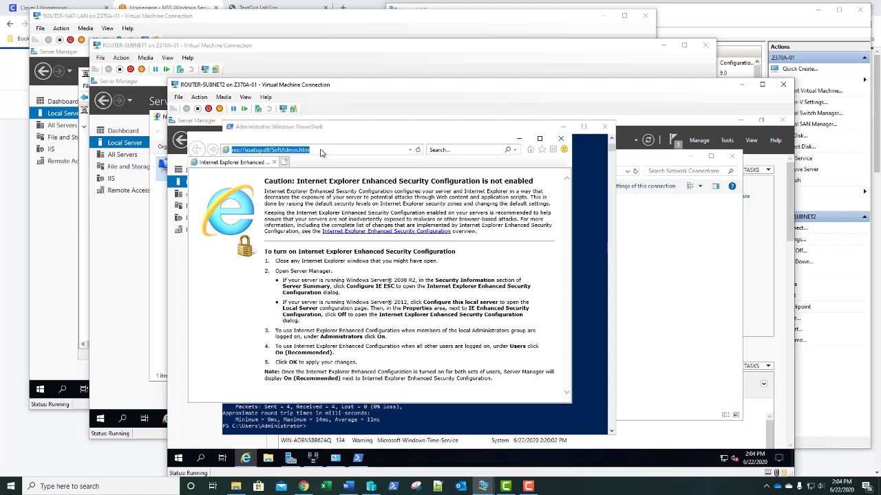
{"action": "type", "text": "bing.com"}
{"action": "key", "text": "Return"}
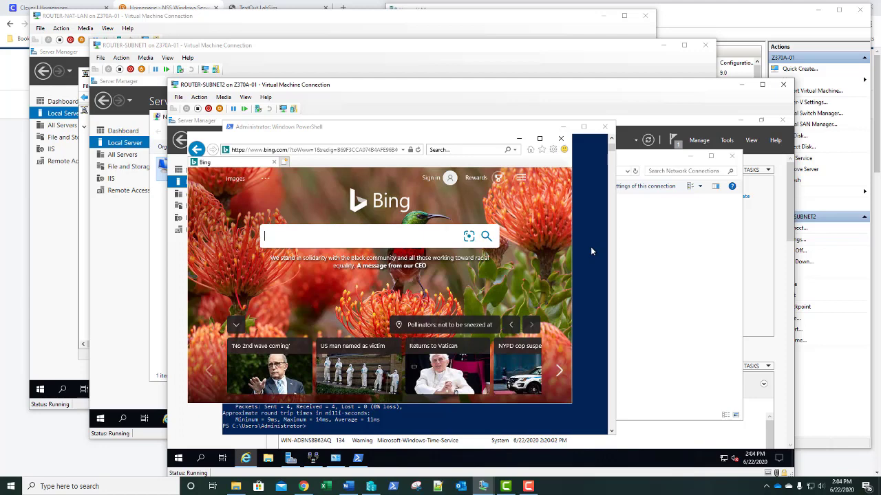
{"action": "left_click", "coordinate": [539, 138]}
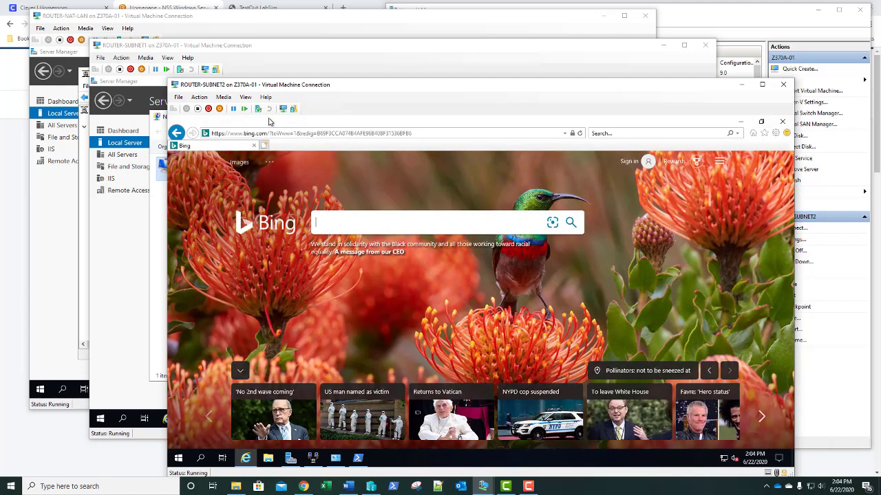
{"action": "mouse_move", "coordinate": [281, 278]}
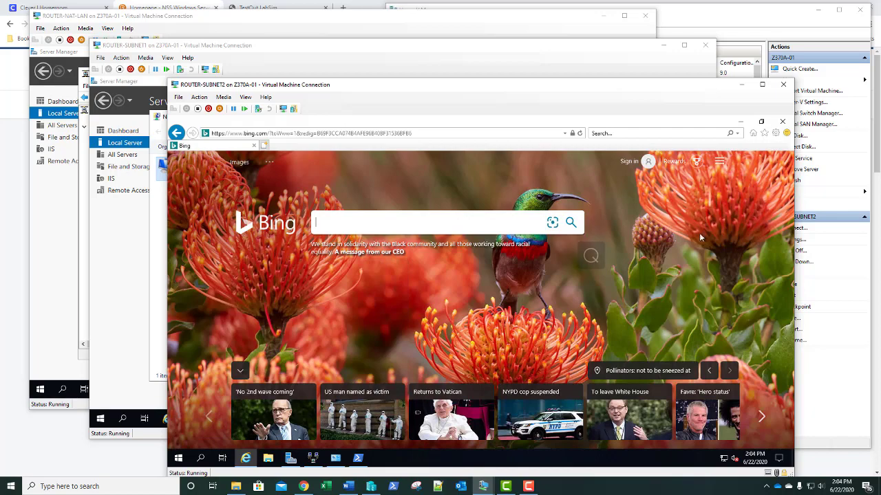
{"action": "left_click", "coordinate": [782, 122]}
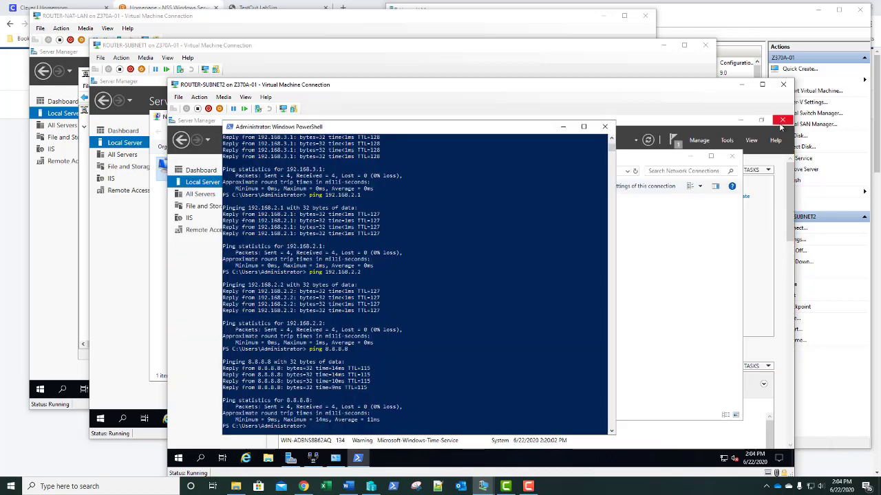
Step: In Routing and Remote Access on ROUTER-SUBNET2, show the IPv4 routing table and examine the 192.168.1.0, 192.168.2.0 and 192.168.3.0 routes
{"action": "left_click", "coordinate": [312, 457]}
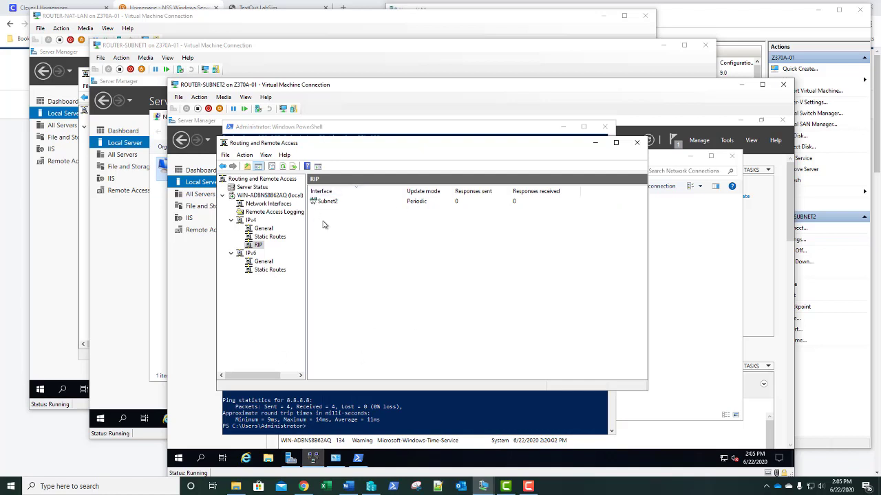
{"action": "left_click", "coordinate": [267, 228]}
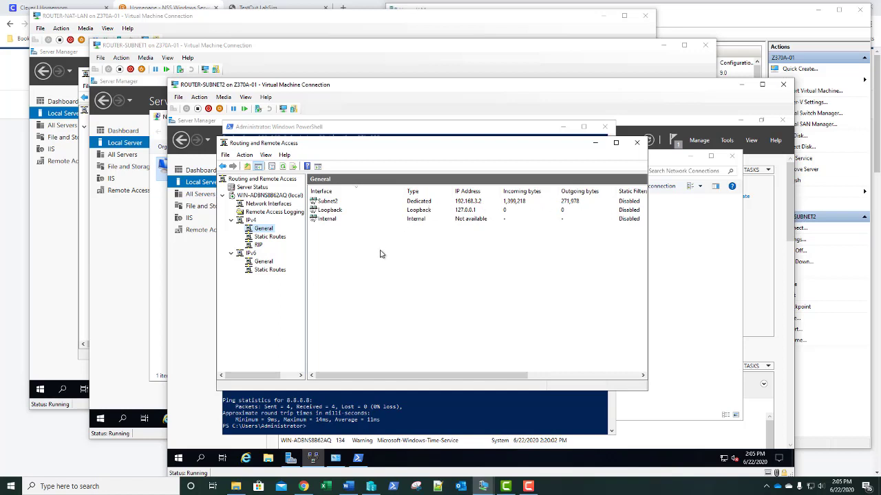
{"action": "right_click", "coordinate": [276, 239]}
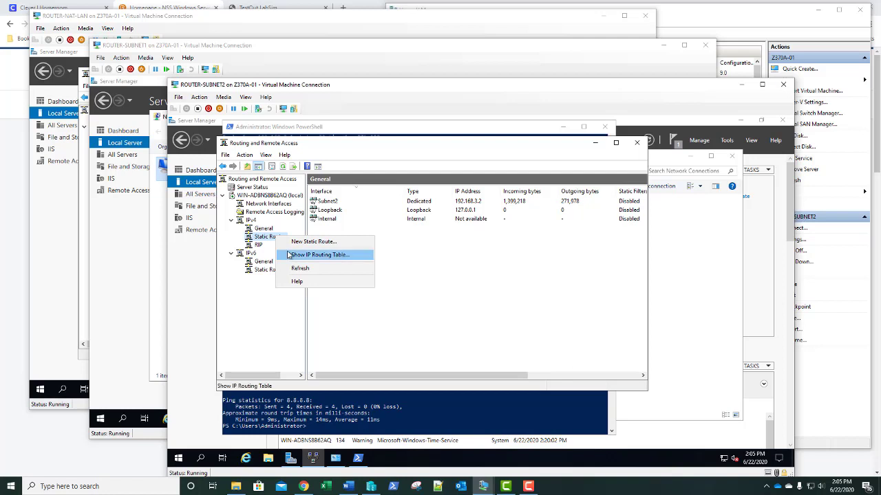
{"action": "left_click", "coordinate": [288, 256]}
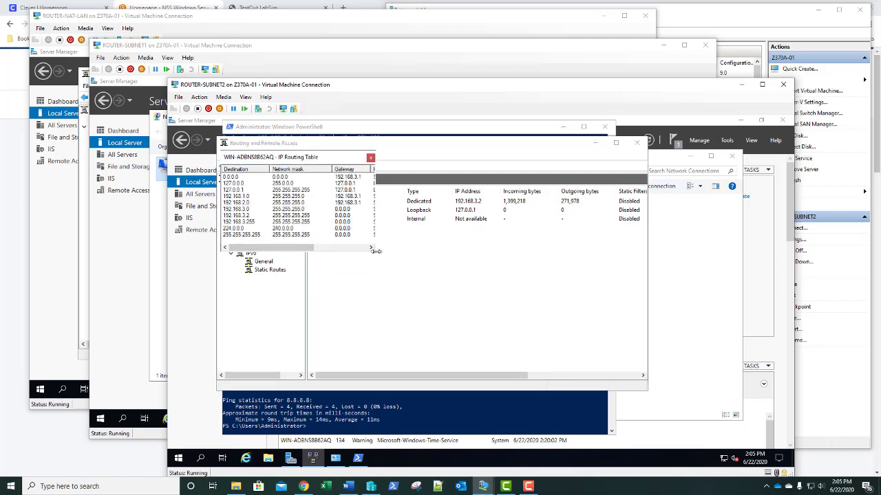
{"action": "left_click_drag", "start_coordinate": [376, 251], "coordinate": [547, 286]}
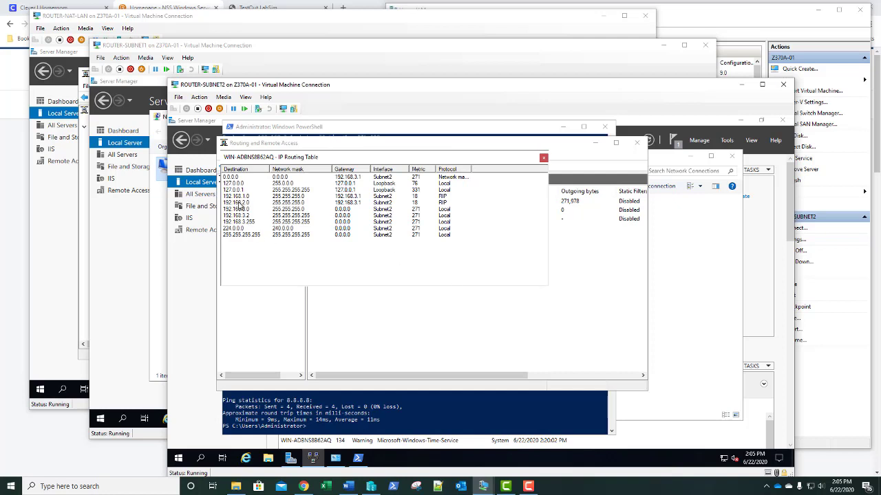
{"action": "left_click", "coordinate": [240, 203]}
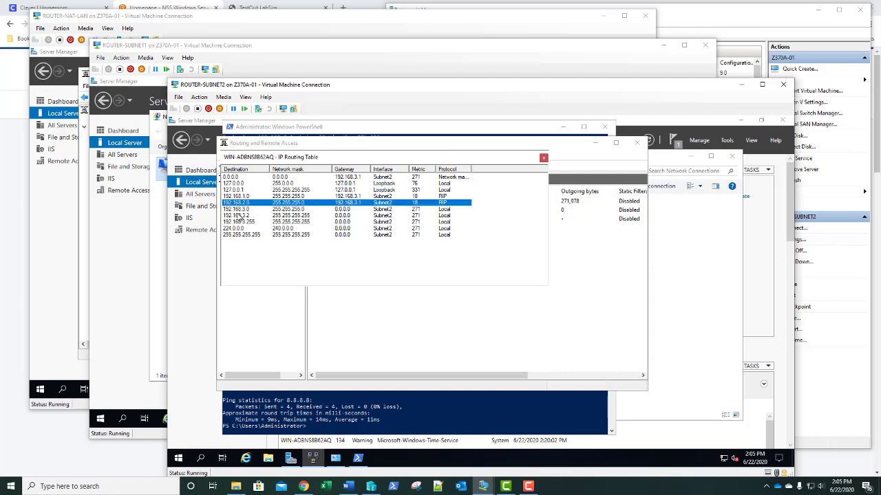
{"action": "left_click", "coordinate": [239, 210]}
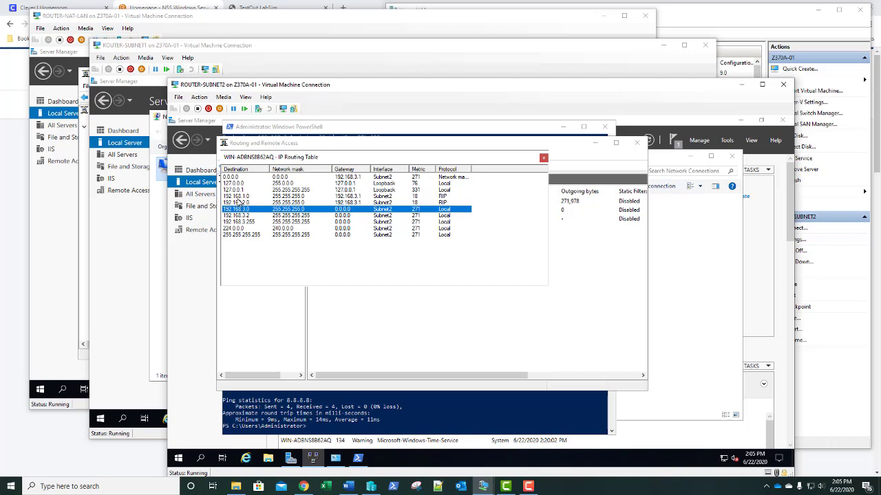
{"action": "left_click", "coordinate": [237, 197]}
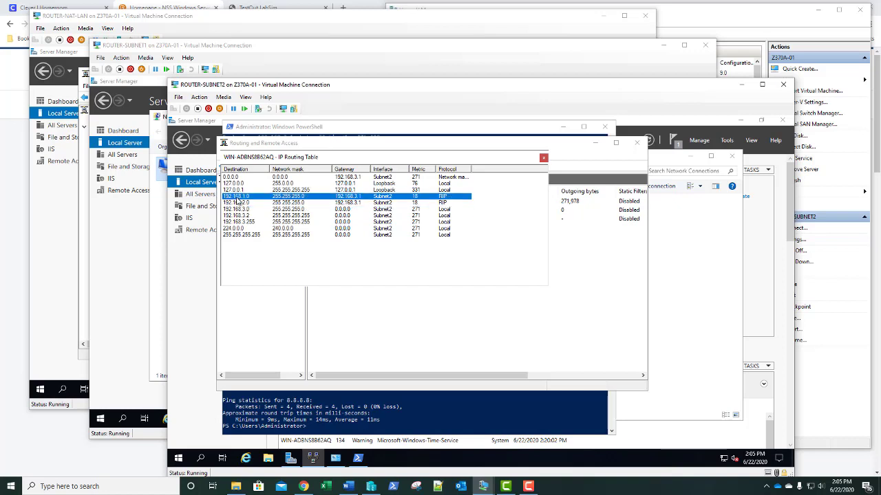
{"action": "left_click", "coordinate": [542, 159]}
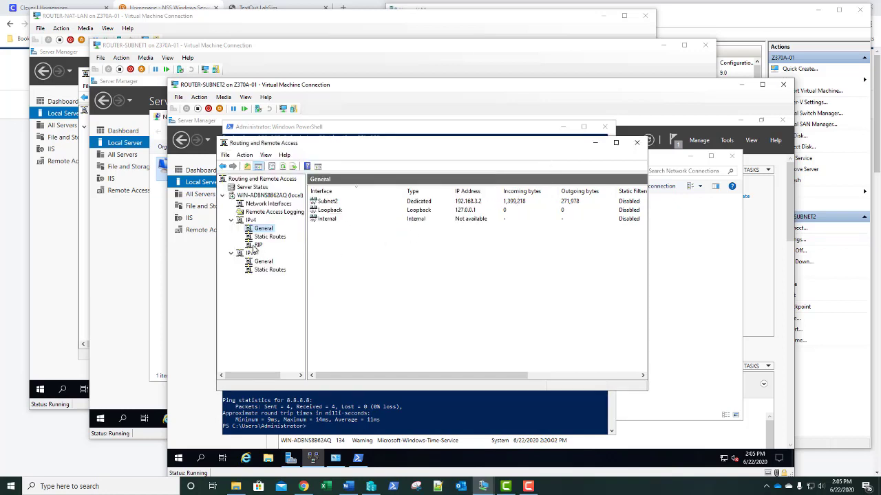
Step: Show the RIP neighbors of ROUTER-SUBNET2 and close the list
{"action": "left_click", "coordinate": [256, 246]}
{"action": "right_click", "coordinate": [254, 248]}
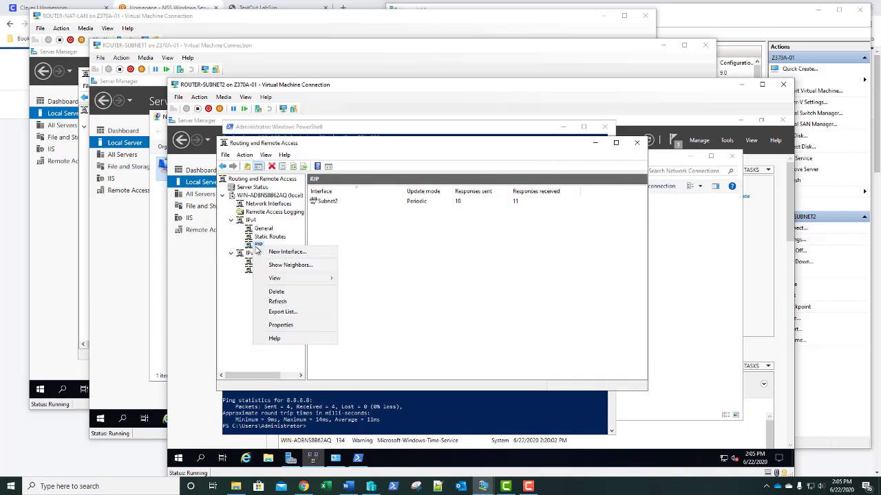
{"action": "left_click", "coordinate": [289, 265]}
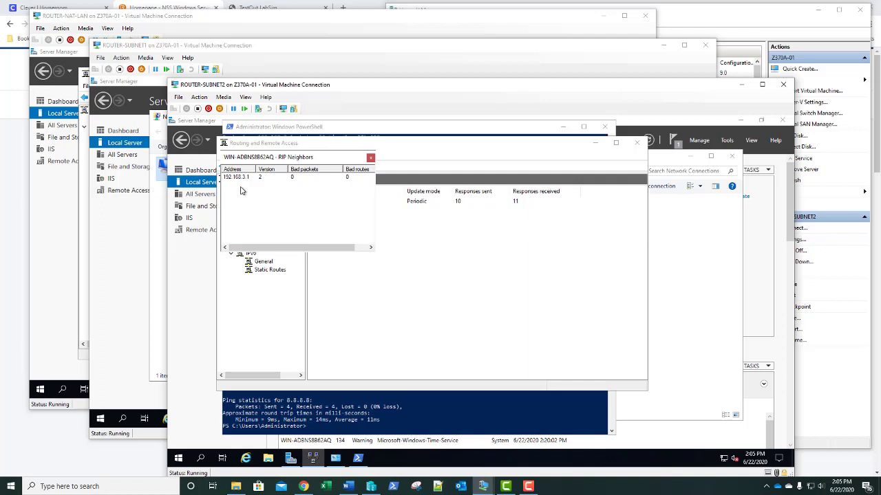
{"action": "left_click", "coordinate": [370, 158]}
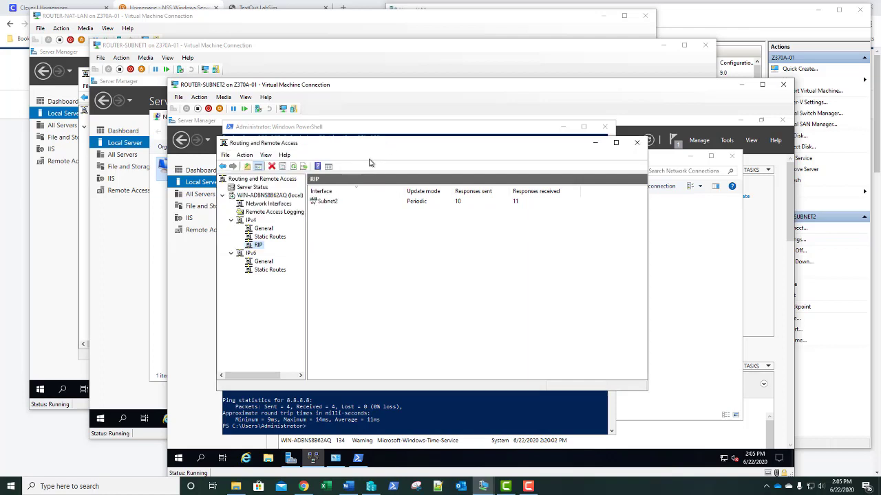
Step: Switch to Routing and Remote Access on ROUTER-NAT-LAN, show its RIP neighbors, and close the list
{"action": "left_click", "coordinate": [162, 21]}
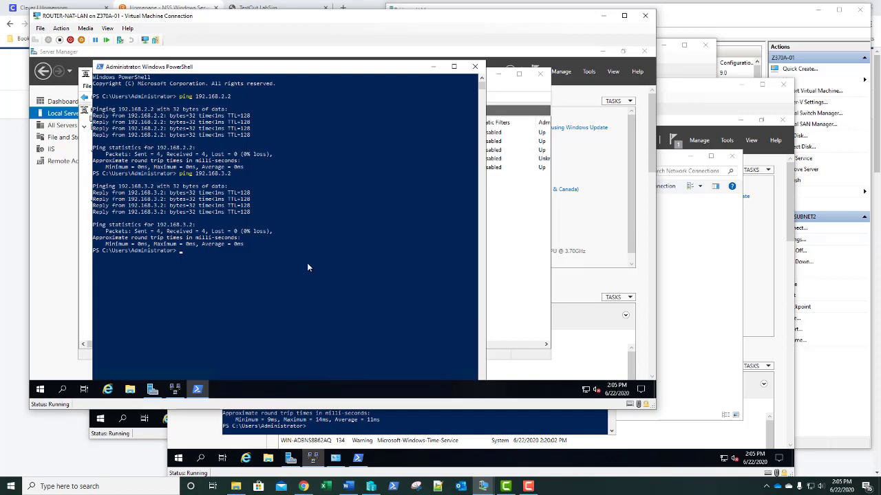
{"action": "left_click", "coordinate": [498, 300]}
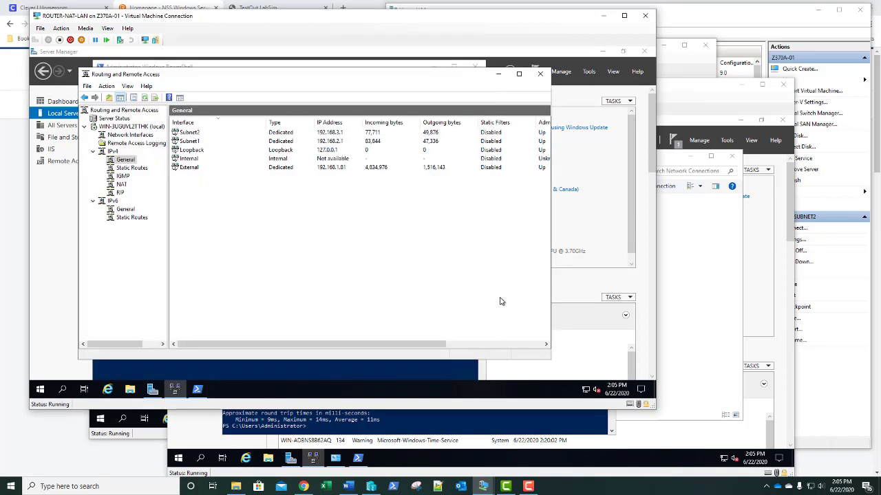
{"action": "right_click", "coordinate": [120, 194]}
{"action": "left_click", "coordinate": [151, 213]}
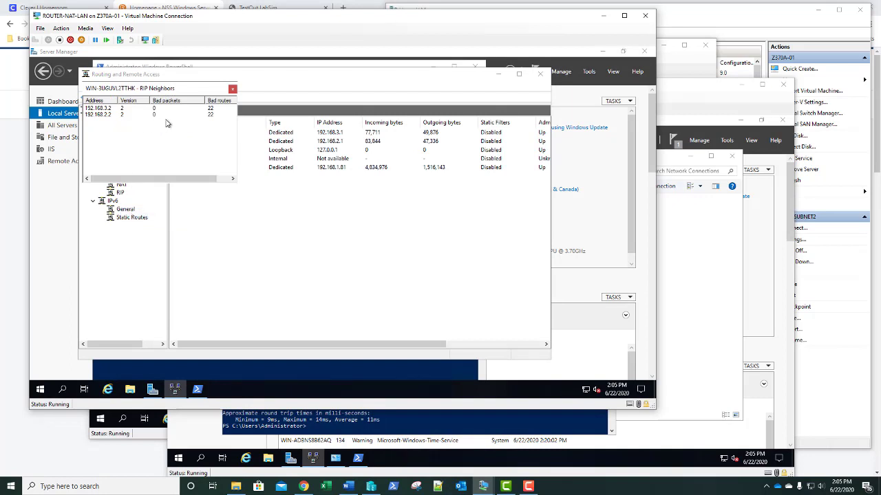
{"action": "left_click", "coordinate": [233, 90]}
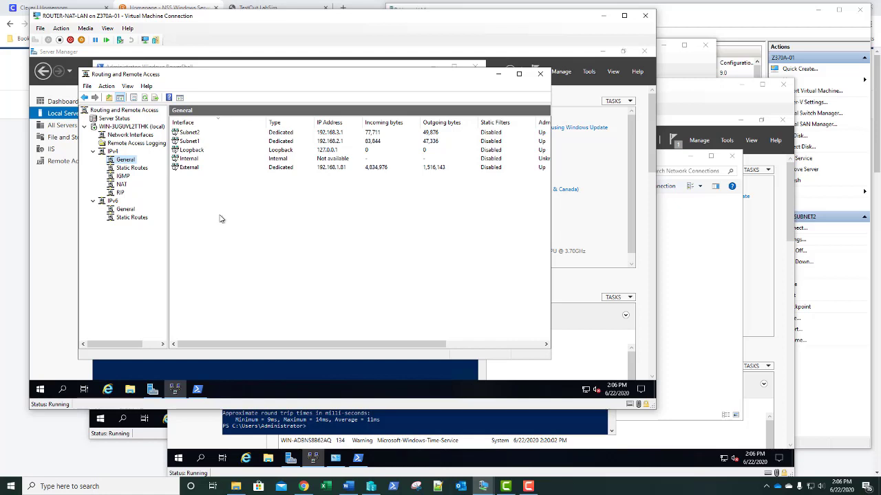
Step: Review the NAT mappings and packet statistics of the interfaces on ROUTER-NAT-LAN, and look over the two subnet routers' windows
{"action": "left_click", "coordinate": [122, 186]}
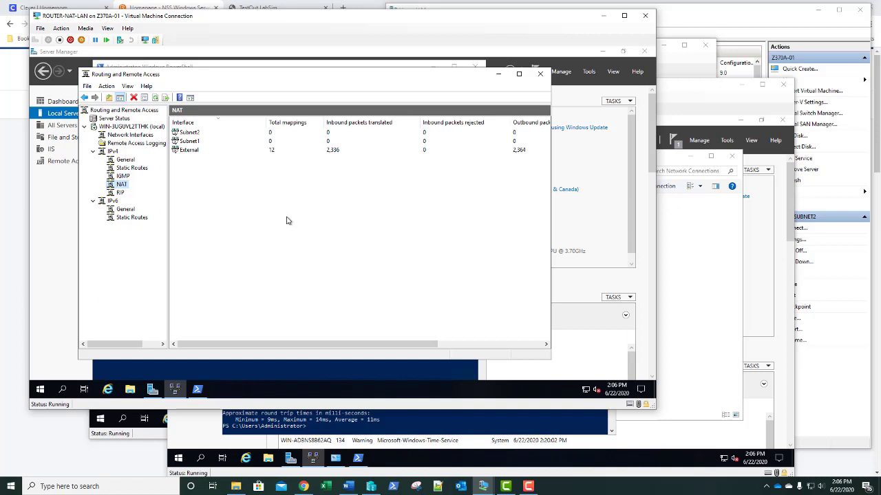
{"action": "left_click", "coordinate": [678, 79]}
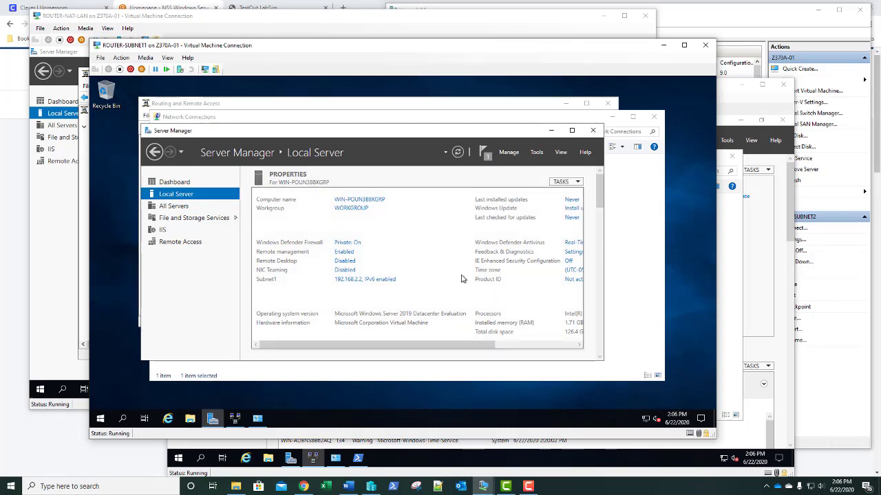
{"action": "left_click", "coordinate": [738, 97]}
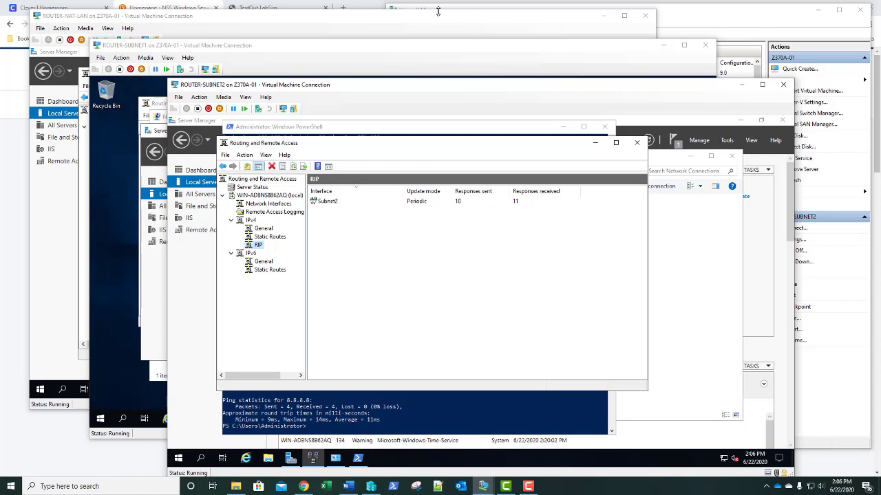
{"action": "left_click", "coordinate": [327, 26]}
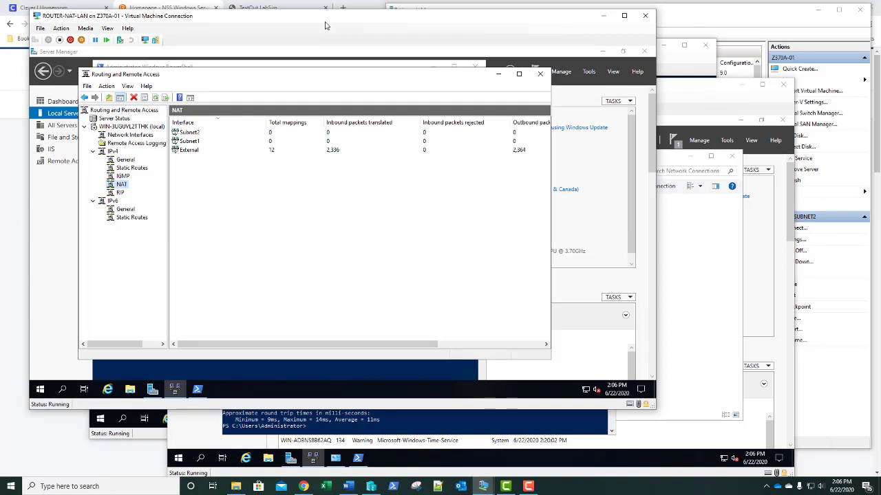
Step: On ROUTER-SUBNET1, open Internet Explorer with the recommended settings and load bing.com to test web access
{"action": "left_click", "coordinate": [691, 69]}
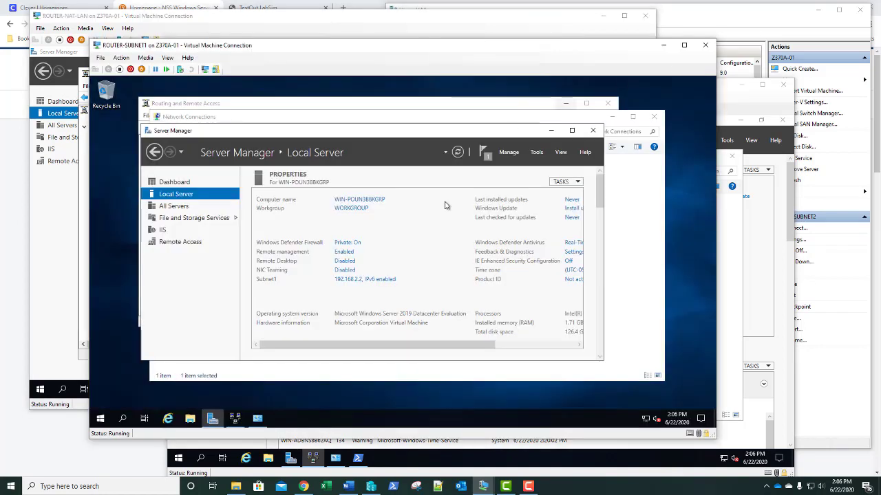
{"action": "left_click", "coordinate": [170, 419]}
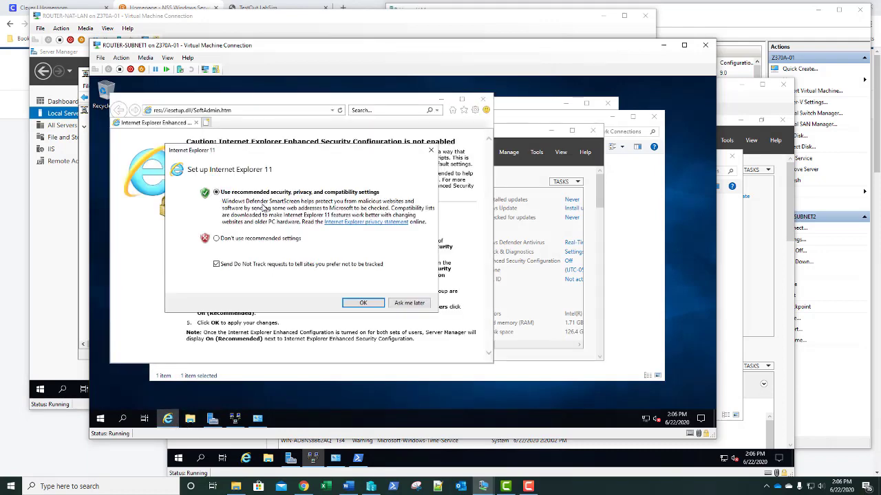
{"action": "left_click", "coordinate": [359, 305]}
{"action": "left_click", "coordinate": [261, 114]}
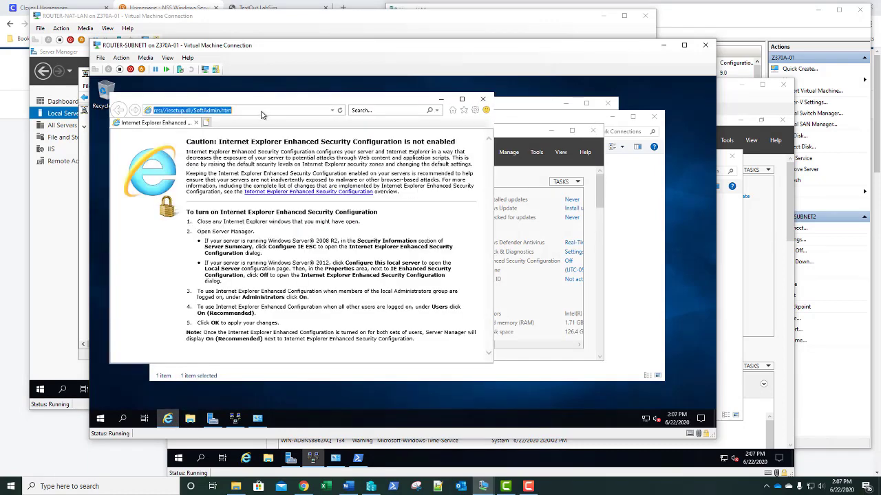
{"action": "type", "text": "bing.c"}
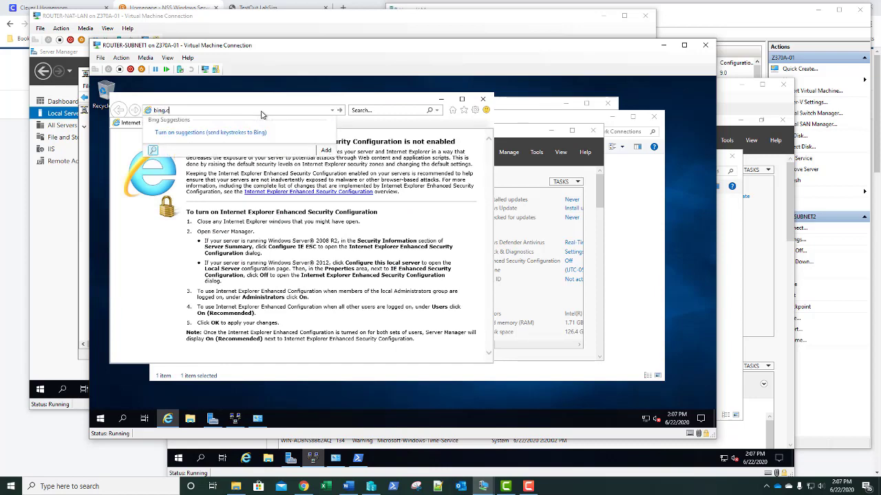
{"action": "type", "text": "om"}
{"action": "key", "text": "Return"}
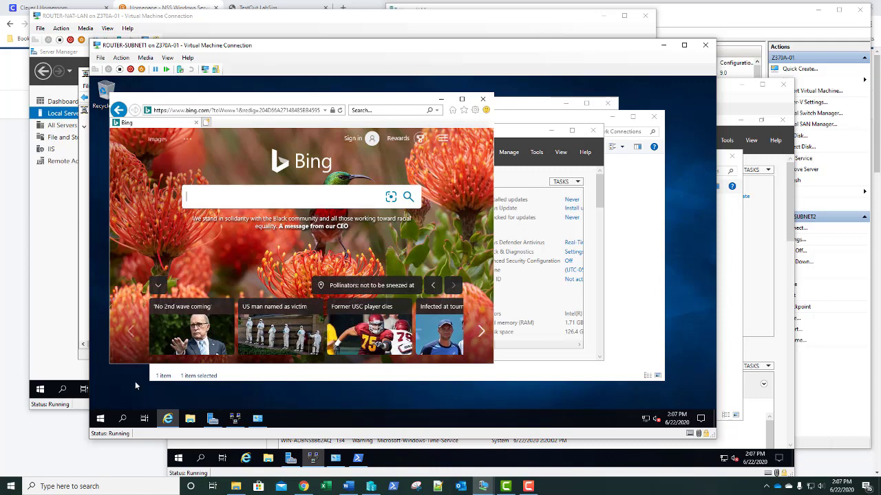
Step: Open an administrator Windows PowerShell on ROUTER-SUBNET1, ping 192.168.3.2, close PowerShell, and return to ROUTER-SUBNET2
{"action": "left_click", "coordinate": [103, 420]}
{"action": "right_click", "coordinate": [103, 421]}
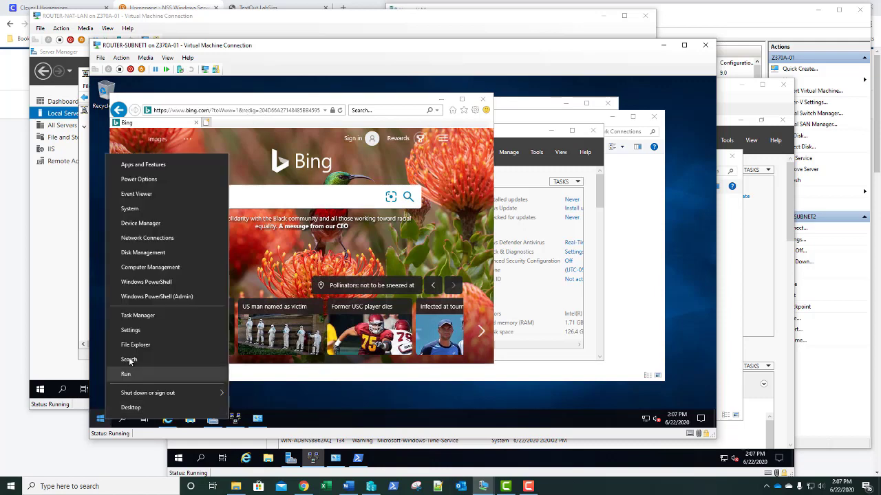
{"action": "left_click", "coordinate": [141, 299]}
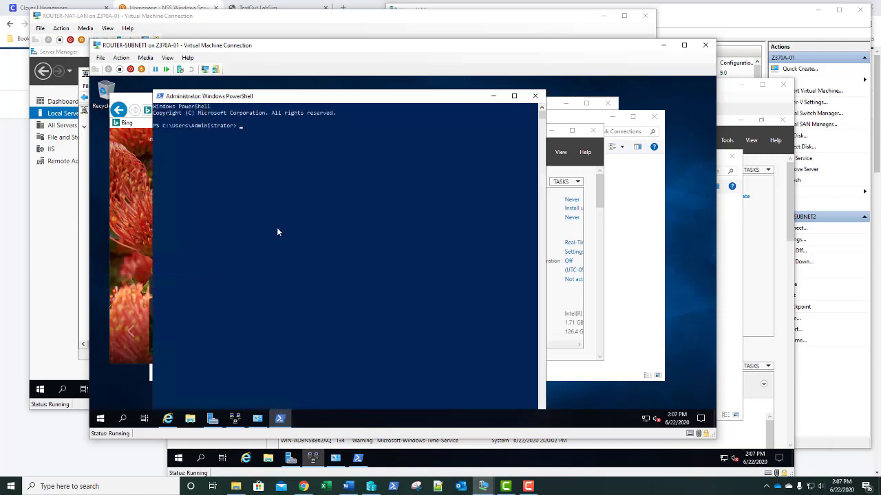
{"action": "type", "text": "ping 192.168.3.2"}
{"action": "key", "text": "Return"}
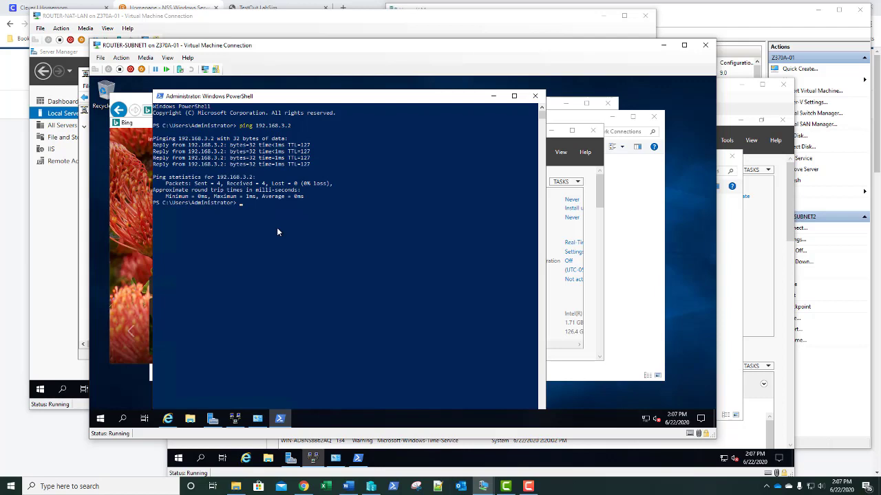
{"action": "left_click", "coordinate": [534, 95]}
{"action": "left_click", "coordinate": [724, 107]}
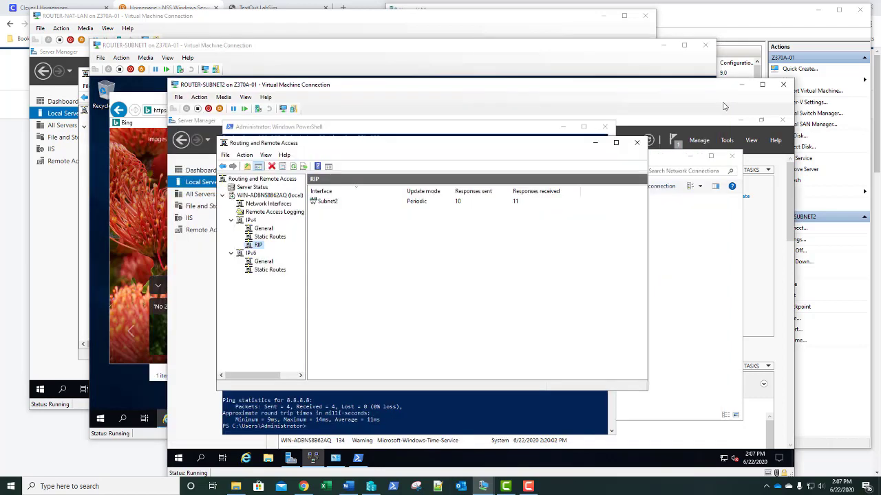